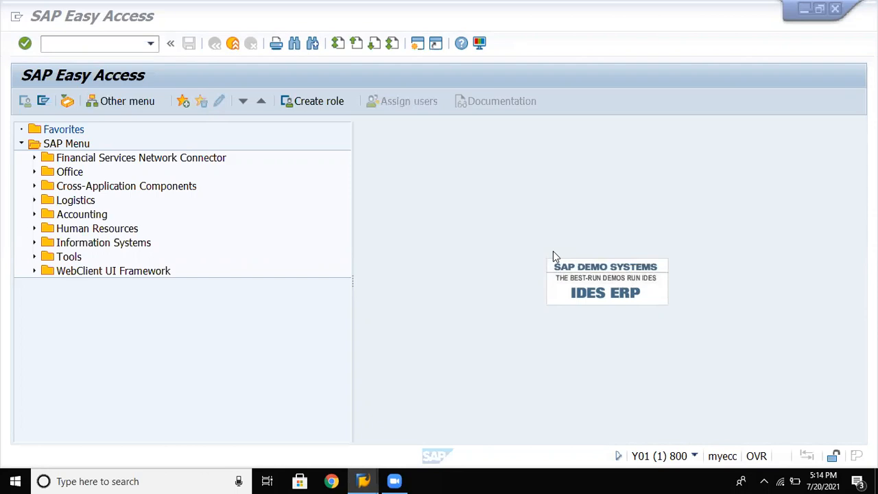
Step: Expand the Logistics folder and its Materials Management subfolder in the SAP Menu tree
left_click(83, 208)
left_click(83, 213)
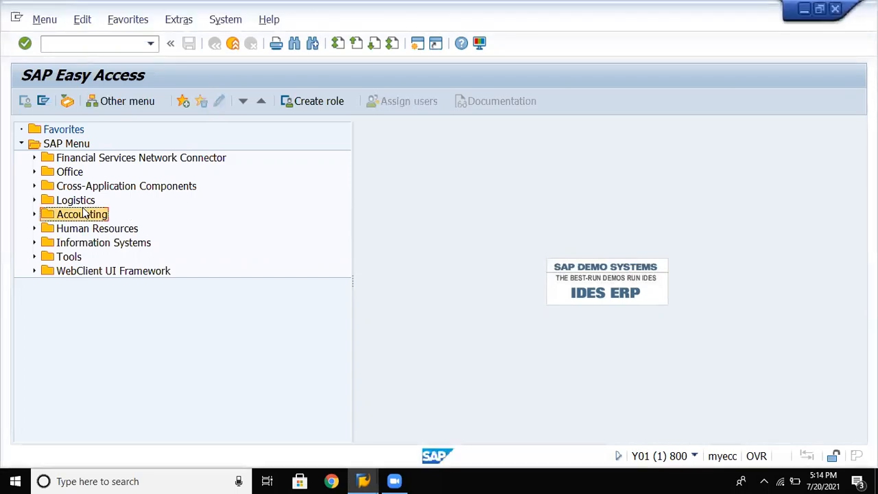
key("Down")
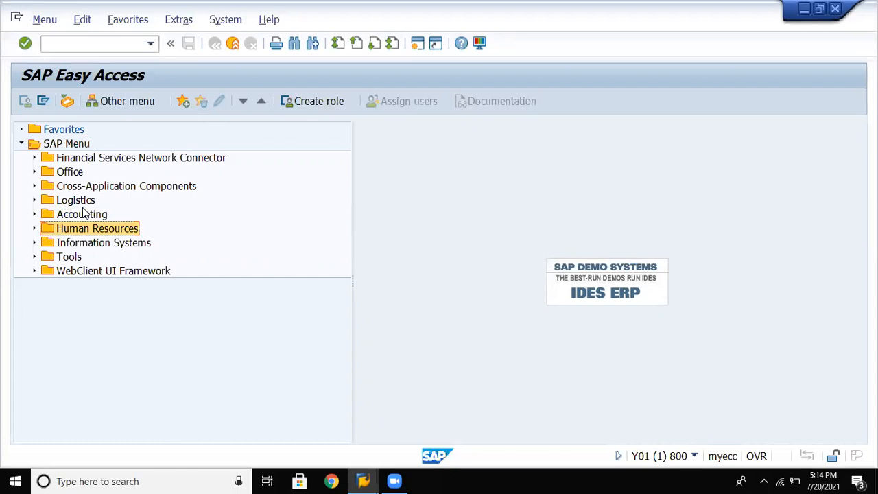
key("Up")
key("Up")
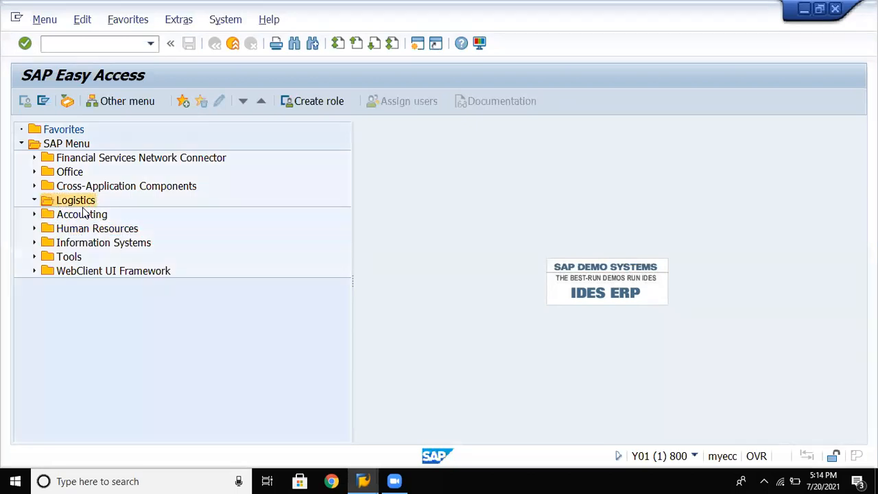
key("Right")
key("Down")
key("Down")
key("Up")
key("Right")
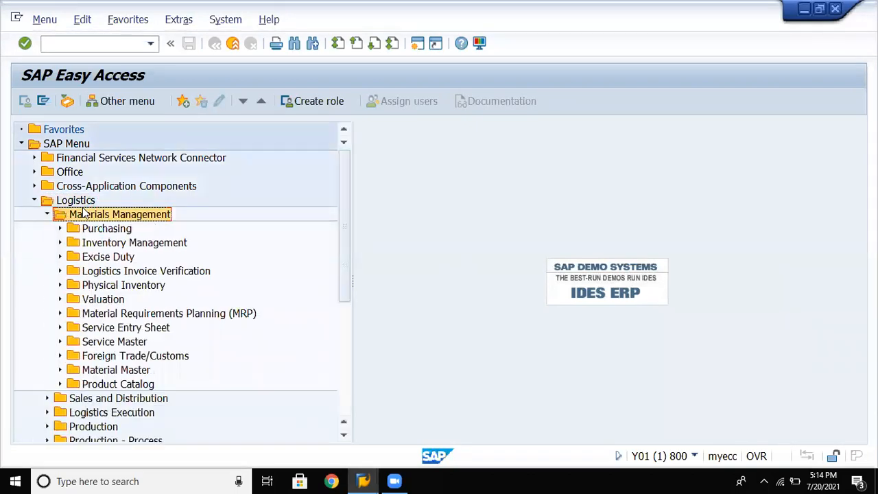
Step: Expand the Physical Inventory folder under Materials Management
key("Down")
key("Down")
key("Down")
key("Down")
key("Down")
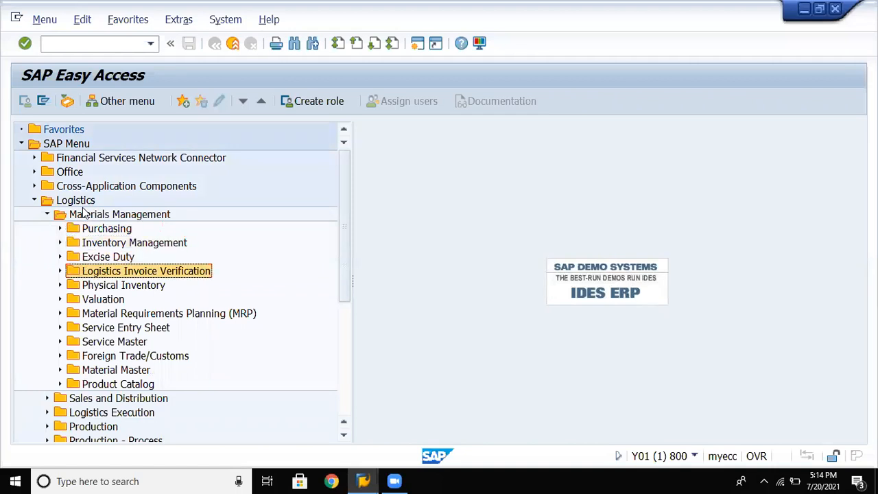
key("Right")
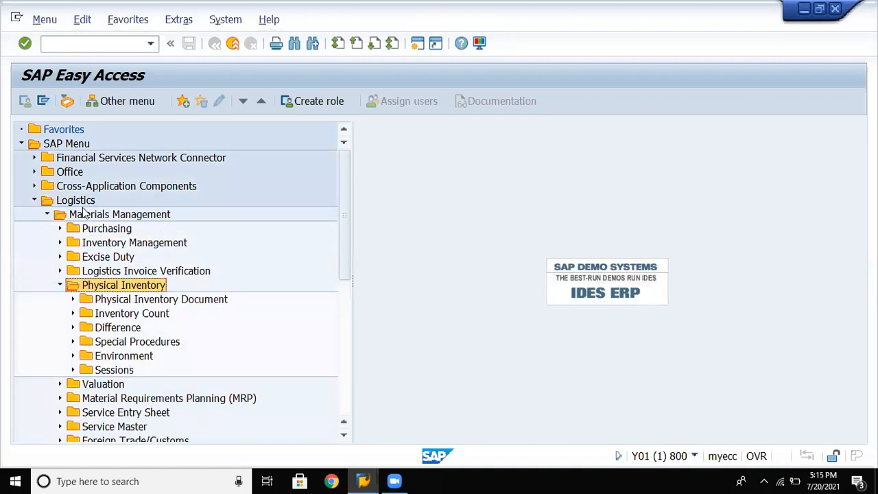
Step: Expand Special Procedures under Physical Inventory and select Inventory Sampling Procedure
key("Down")
key("Down")
key("Down")
key("Down")
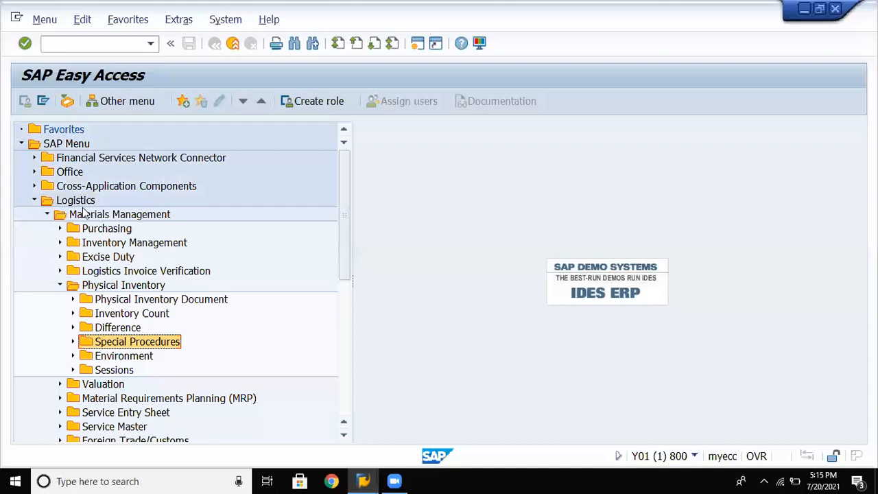
key("Right")
key("Down")
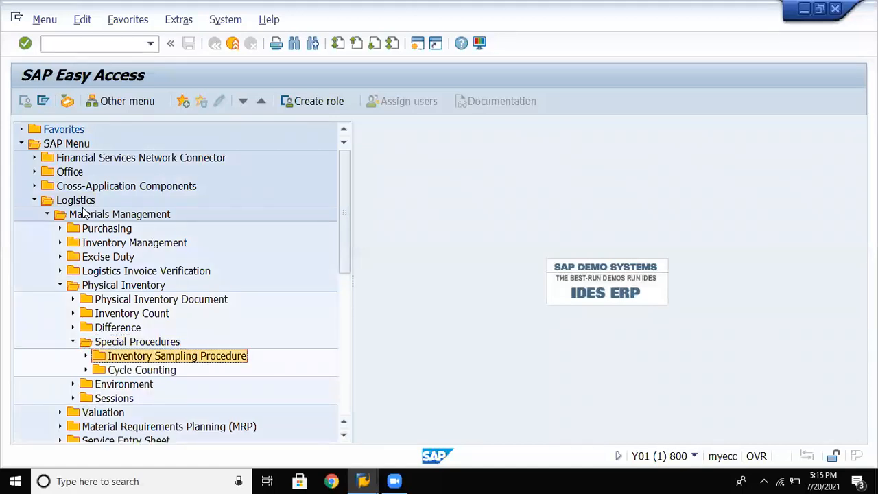
Step: Expand Inventory Sampling Procedure and its Create folder, and open transaction MIS1 - ERP system
key("Right")
key("Down")
key("Right")
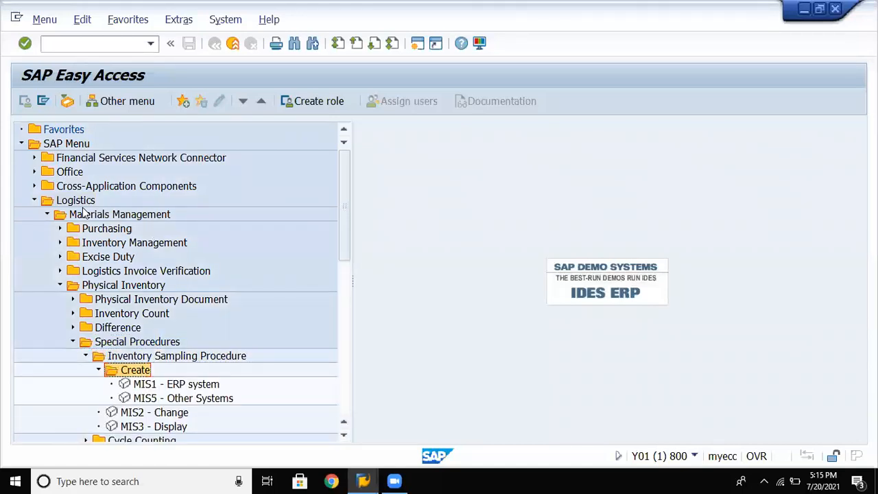
key("Down")
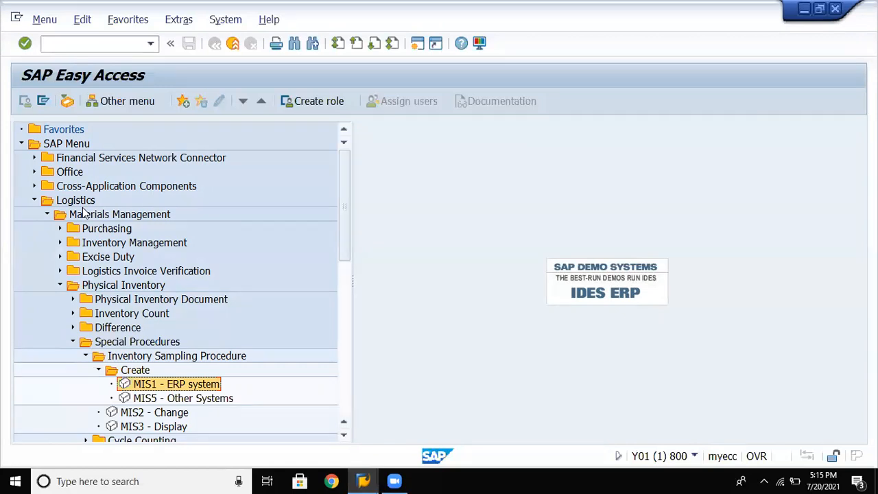
key("Return")
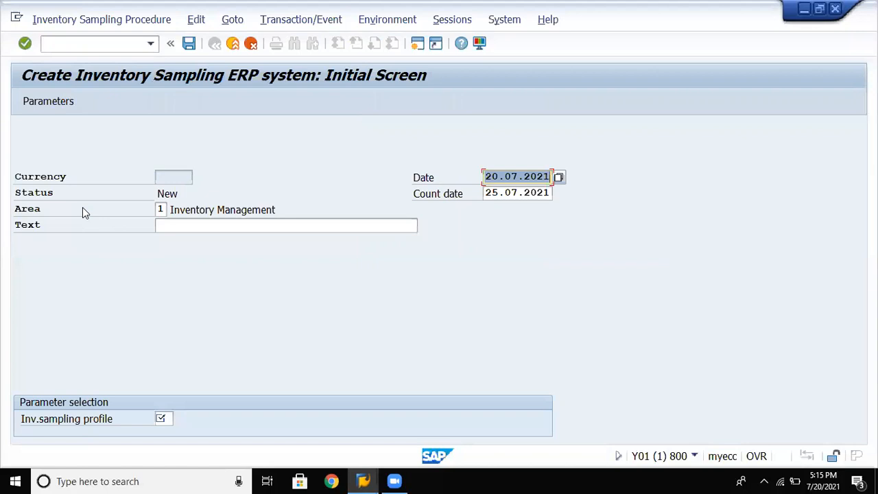
Step: Enter "ERP based inventory management" as the text of the new inventory sampling
left_click(170, 194)
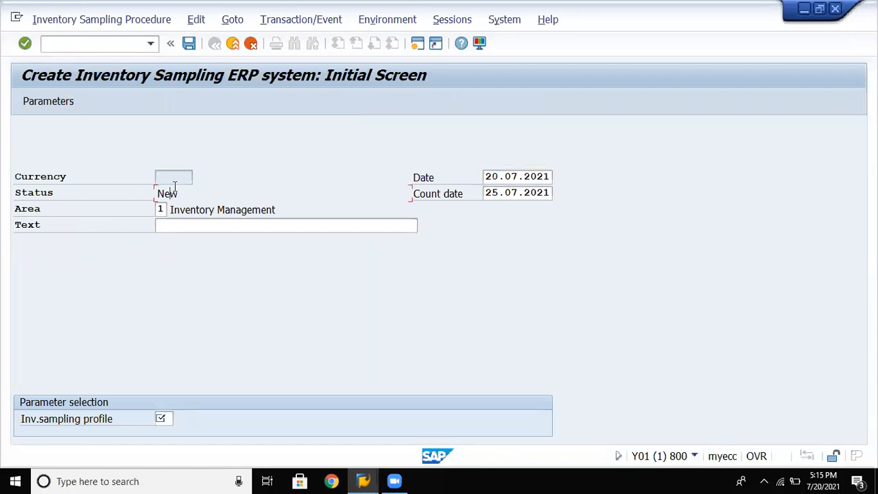
left_click(161, 210)
left_click(181, 229)
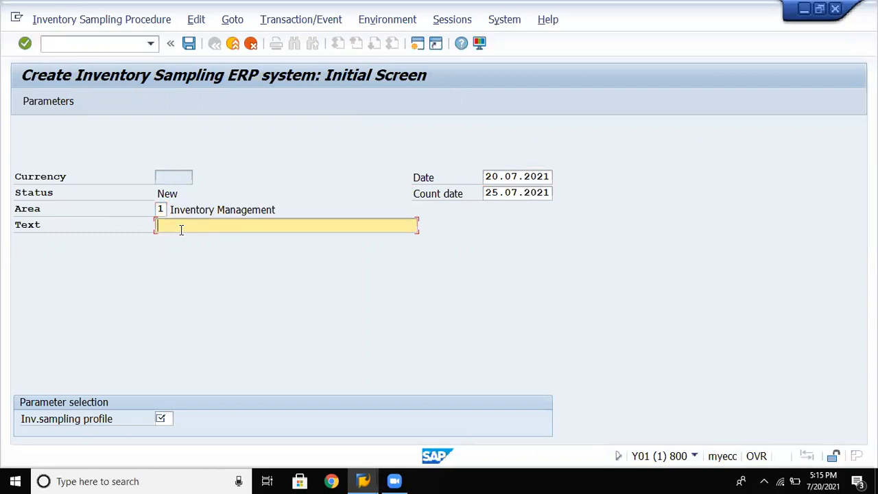
type("ERP based inventory management")
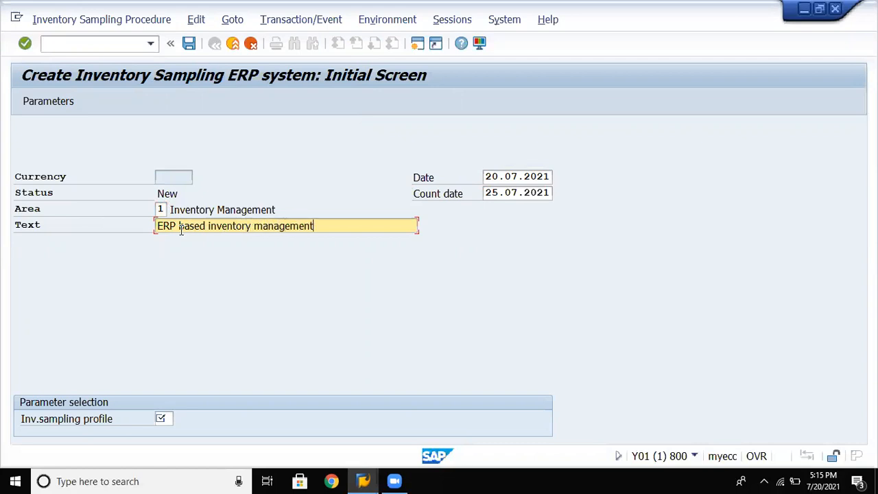
Step: Choose inventory sampling profile 01, Profile for Germany, from the list of possible entries
left_click(170, 417)
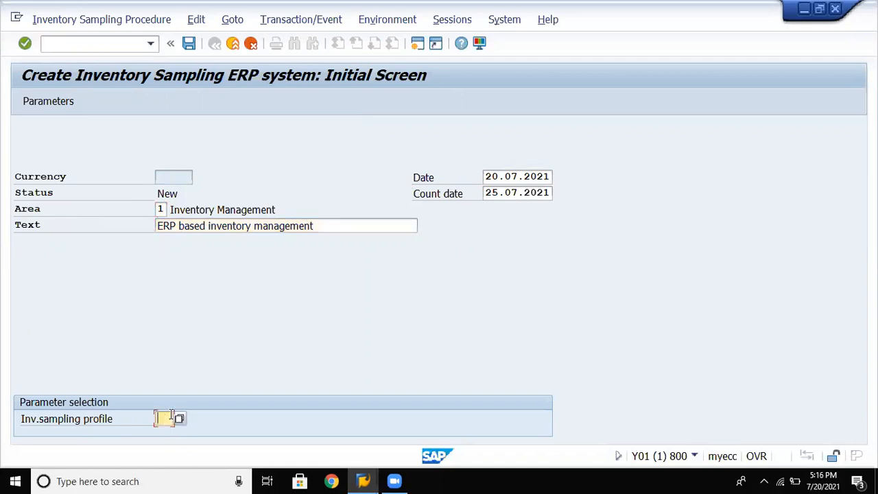
left_click(175, 419)
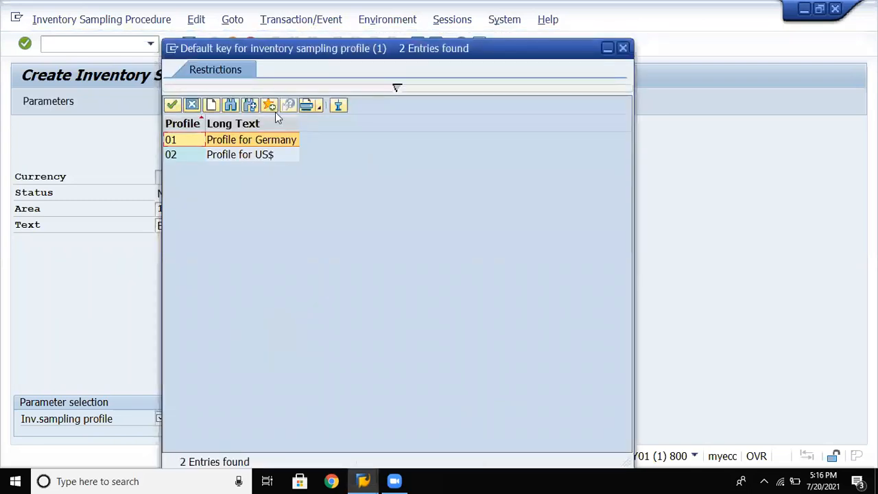
double_click(275, 140)
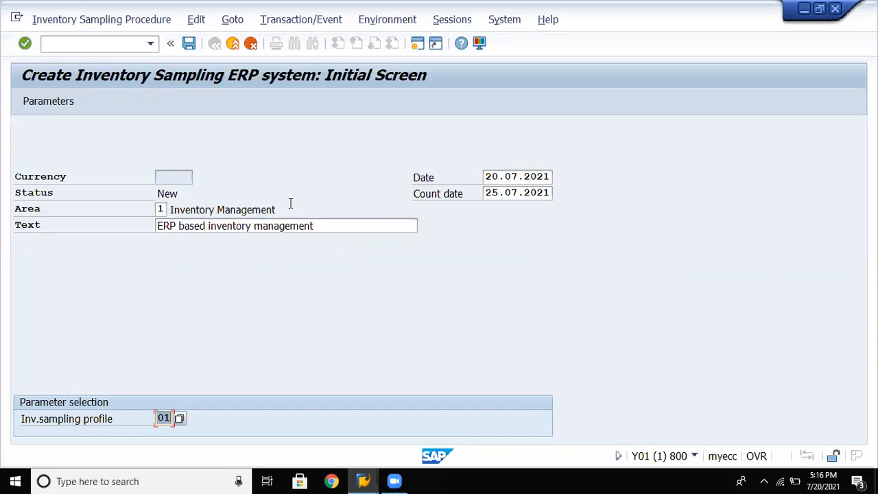
Step: Review the parameters for profile 01 and the possible ABC indicator values, then leave the inventory sampling creation without saving
left_click(49, 102)
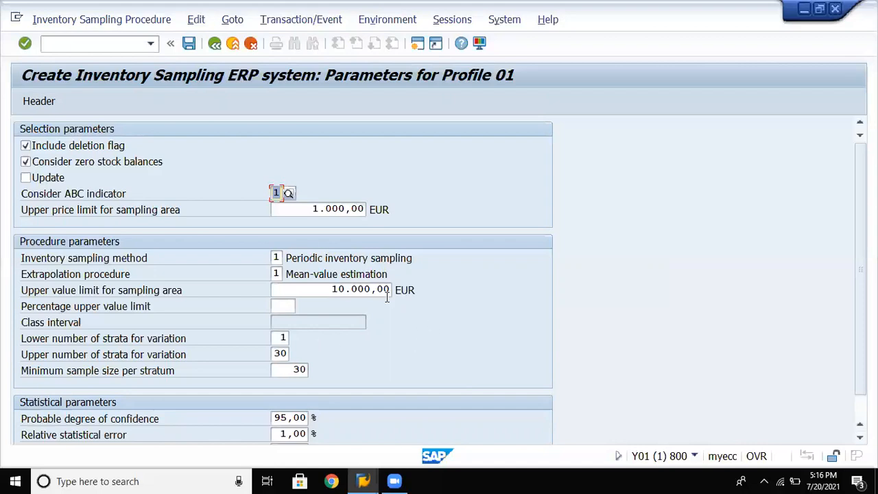
left_click(288, 194)
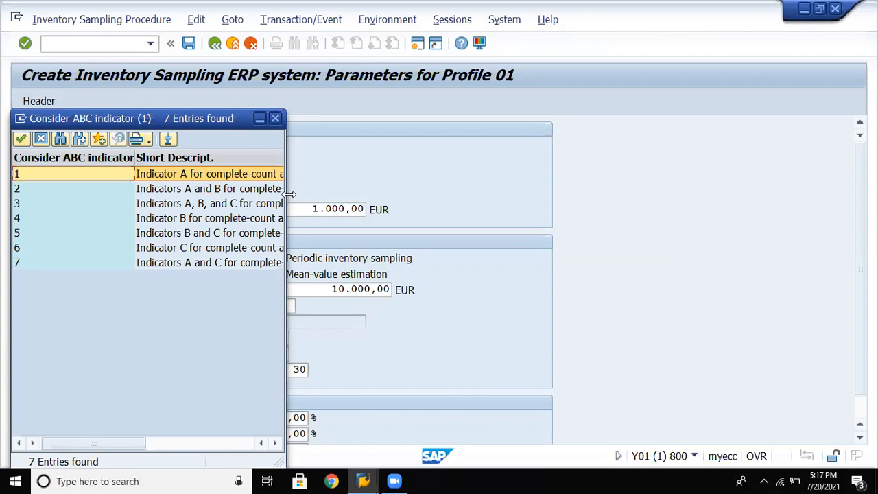
left_click(41, 139)
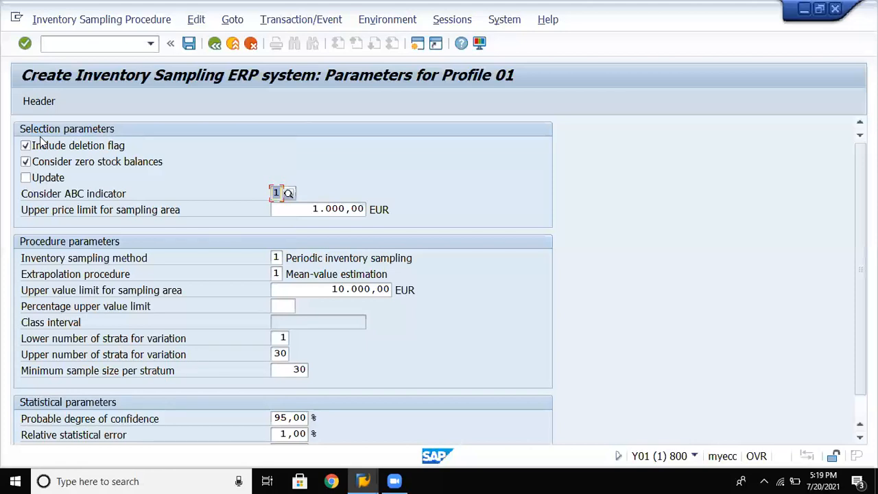
left_click(34, 100)
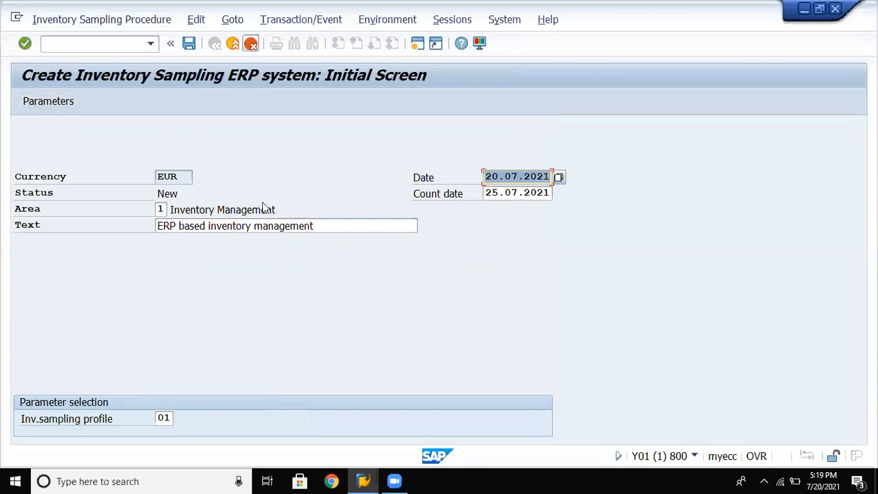
left_click(259, 310)
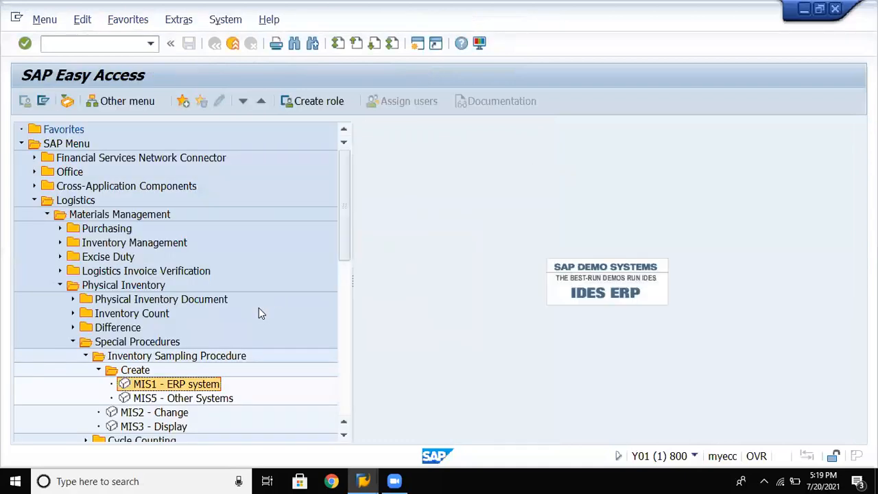
Step: Collapse the Create folder, look at the initial screen of transaction MIS3 - Display, and return to the menu tree
key("Left")
key("Left")
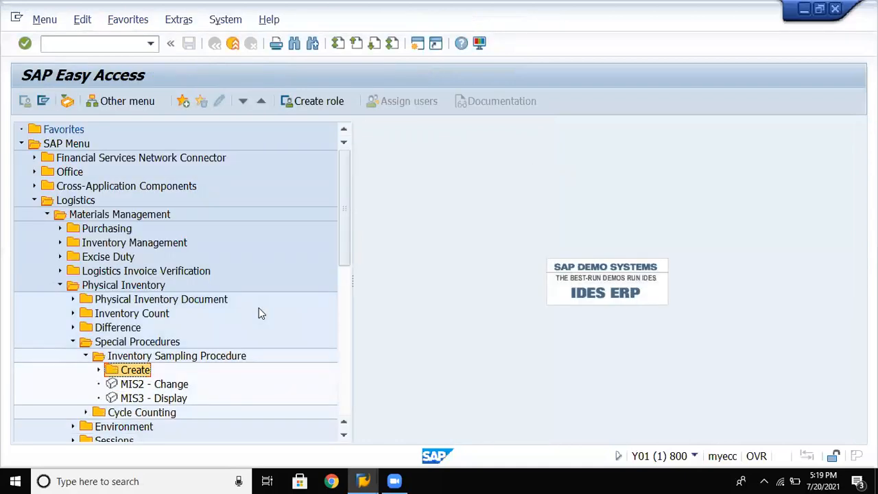
key("Down")
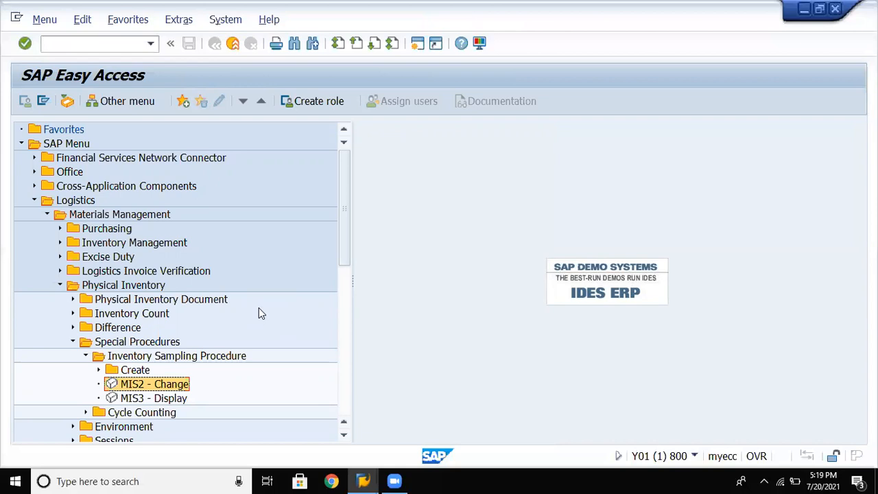
key("Down")
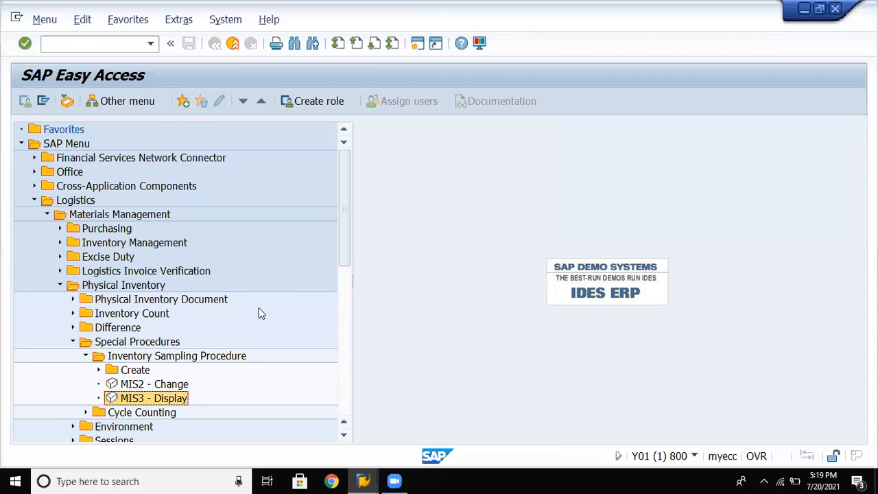
key("Return")
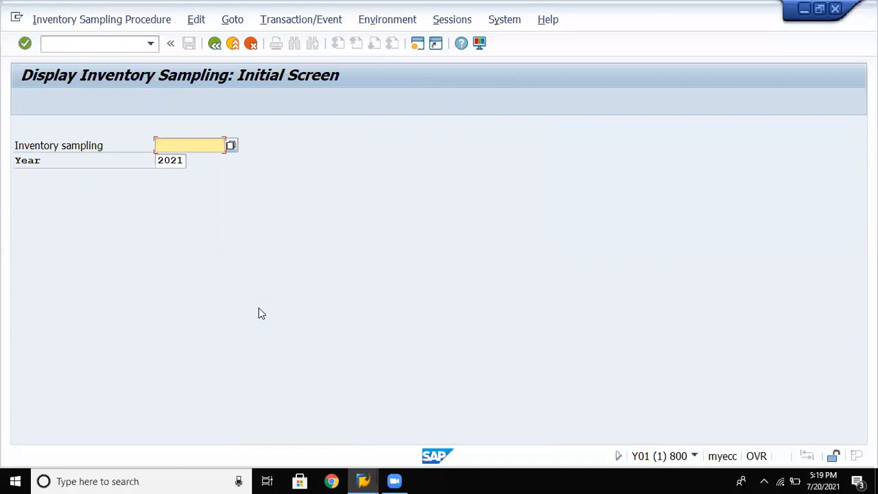
left_click(215, 43)
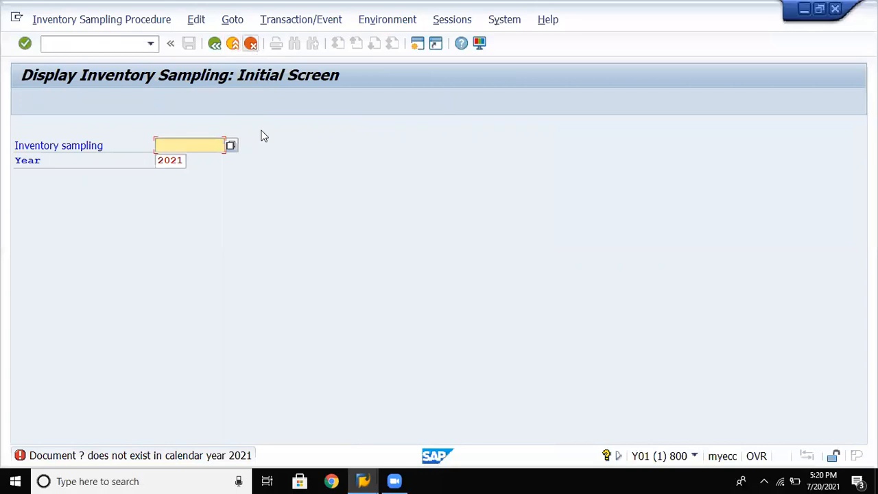
key("F3")
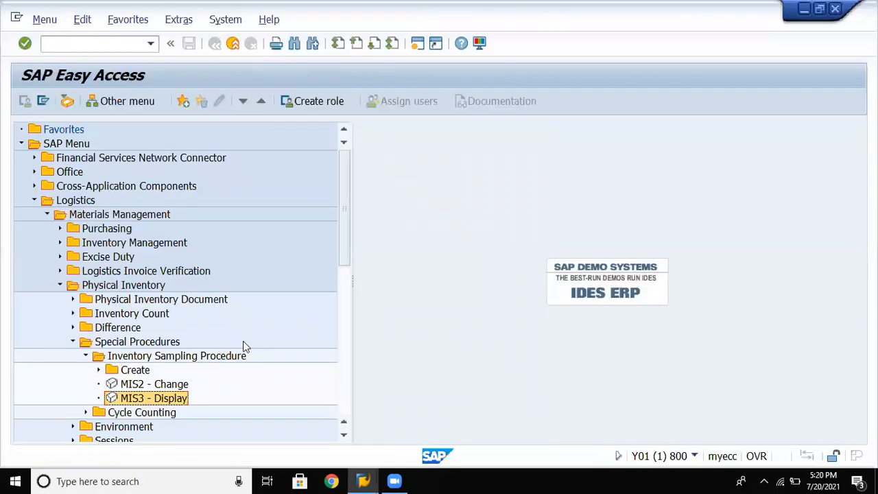
Step: Collapse Inventory Sampling Procedure and Special Procedures, and expand the Difference folder under Physical Inventory
key("Up")
key("Up")
key("Down")
key("Left")
key("Left")
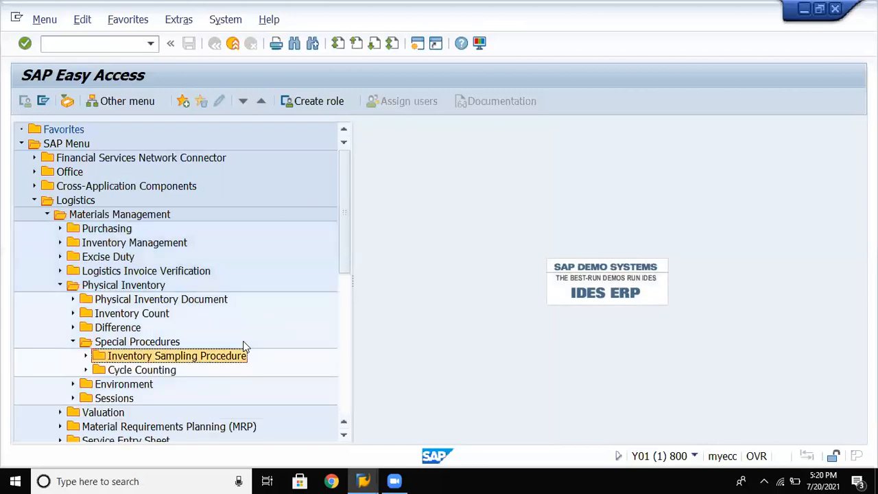
key("Down")
key("Left")
key("Left")
key("Up")
key("Right")
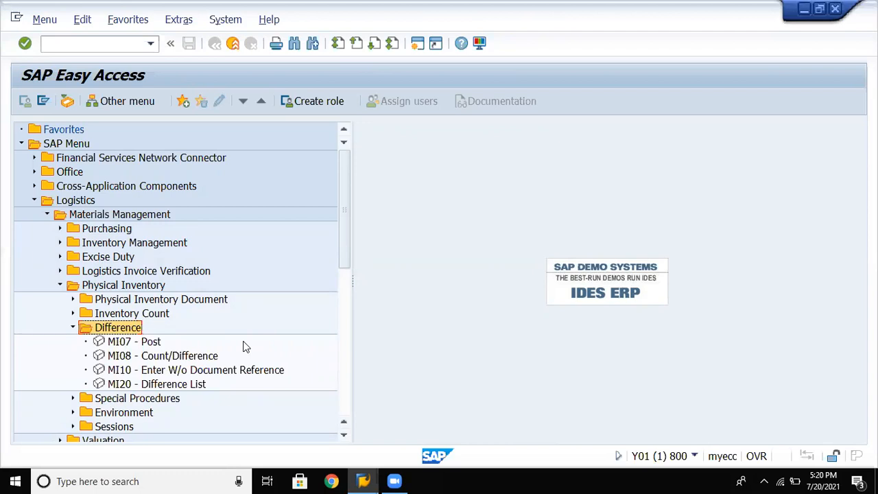
Step: Open transaction MI07 - Post for inventory differences and set the fiscal year to 2021
double_click(246, 347)
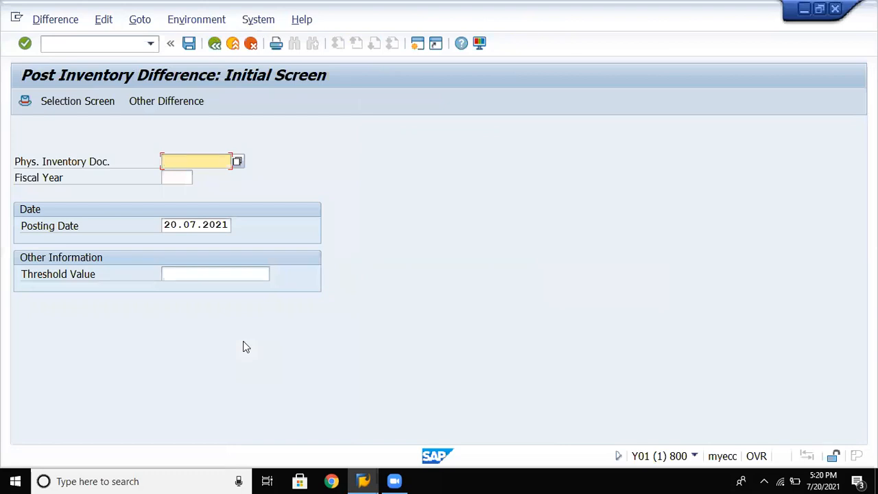
key("Tab")
type("2021")
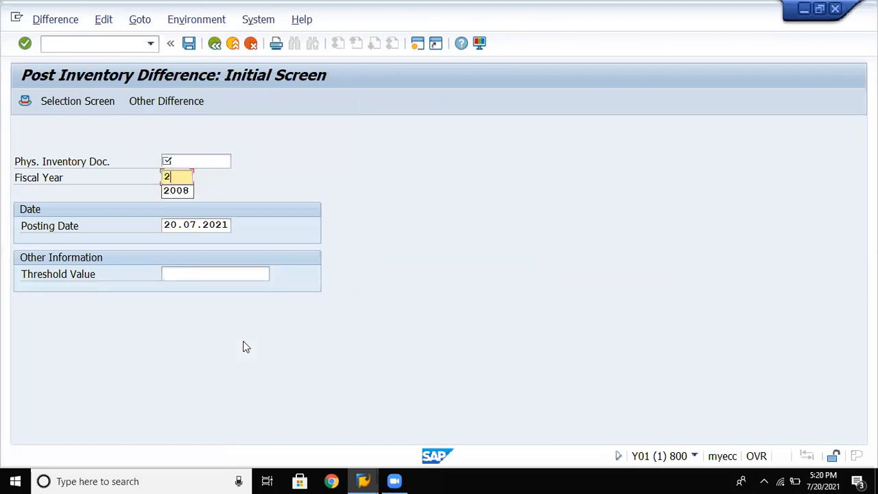
left_click(204, 159)
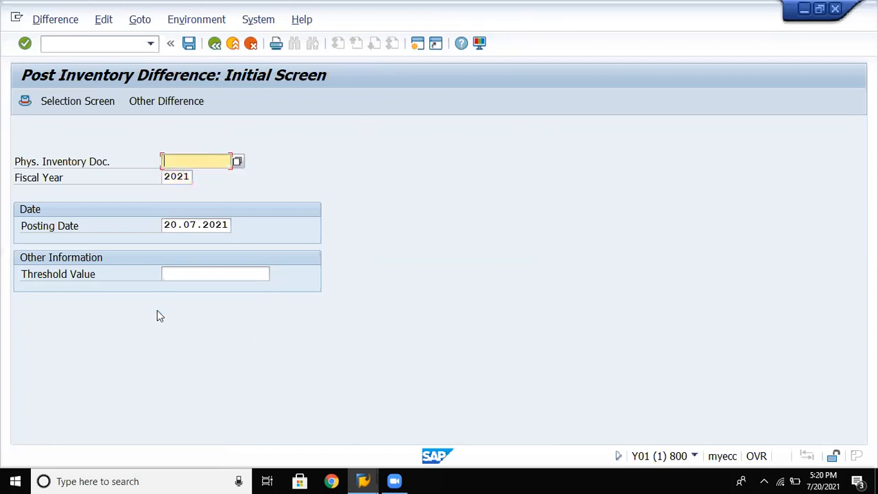
left_click(187, 275)
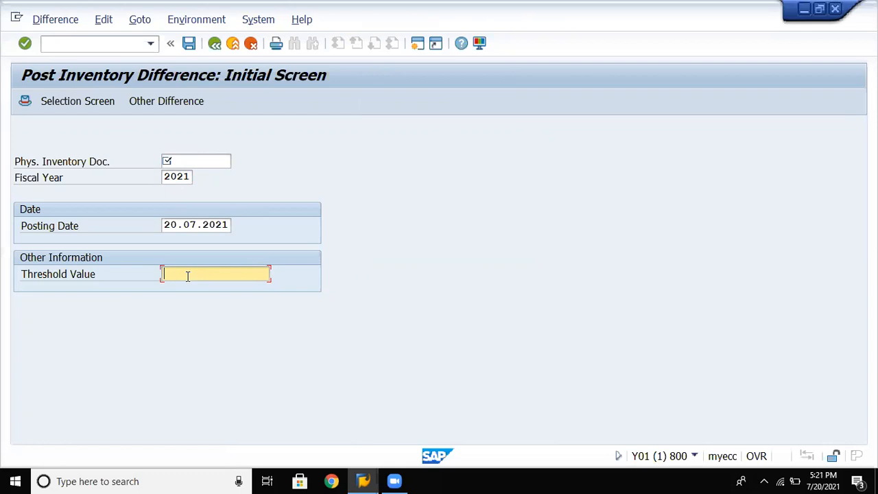
left_click(214, 44)
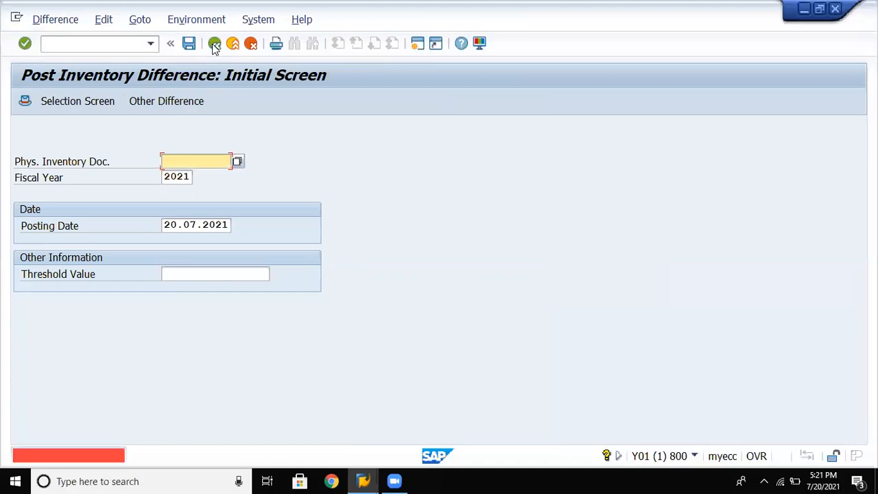
Step: Leave the inventory difference posting without entering a document, and collapse the Difference and Physical Inventory folders
left_click(251, 44)
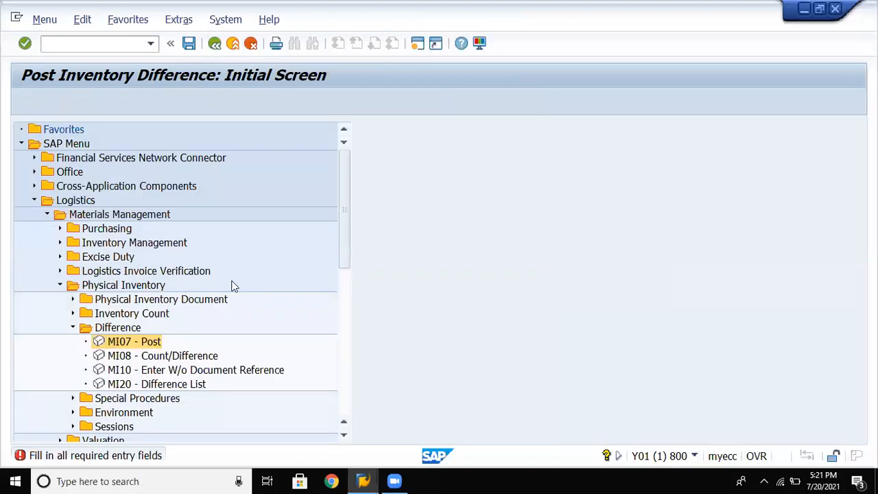
left_click(194, 357)
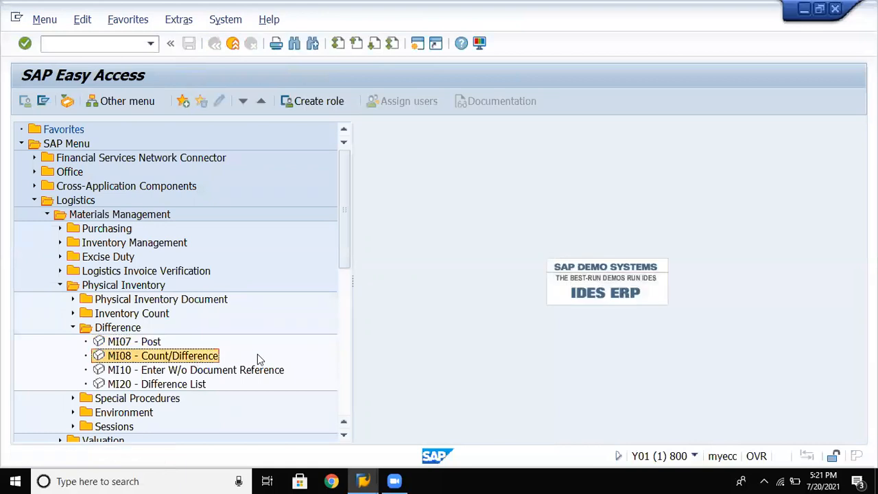
key("Up")
key("Up")
key("Left")
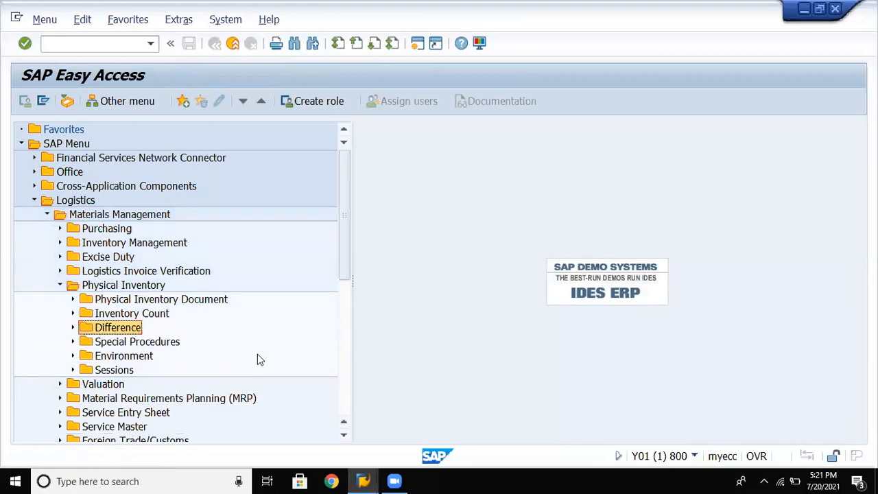
key("Up")
key("Up")
key("Up")
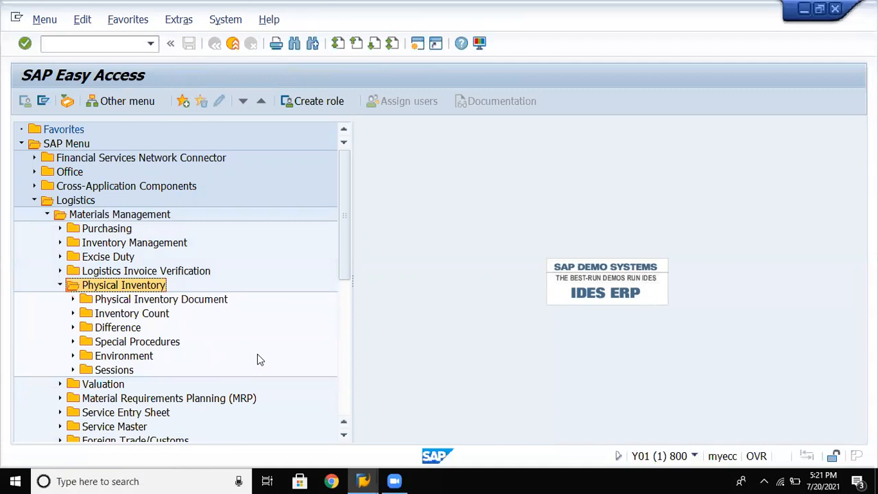
key("Left")
Step: Expand Valuation and Change in Material Price, and open transaction CKME - Release Planned Prices
key("Down")
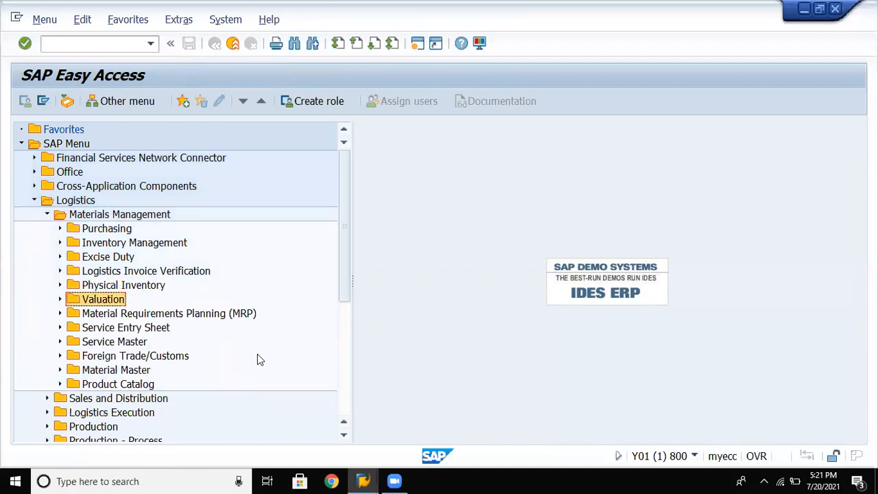
key("Right")
key("Down")
key("Right")
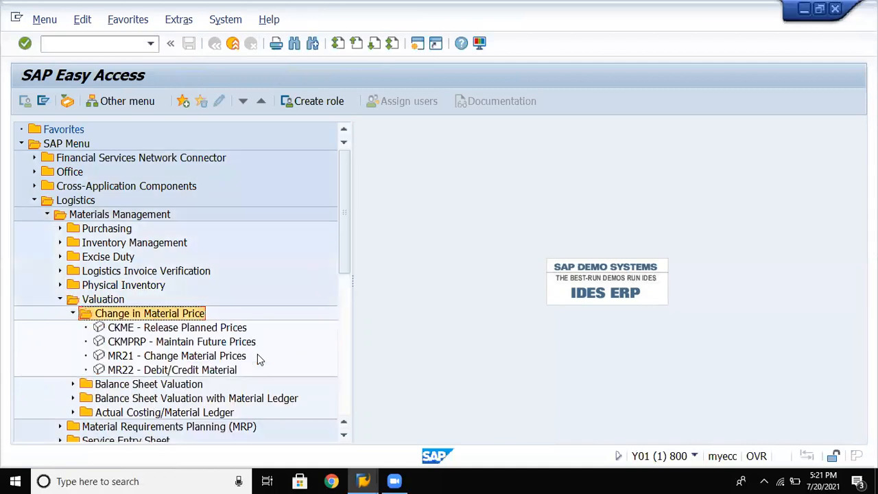
key("Down")
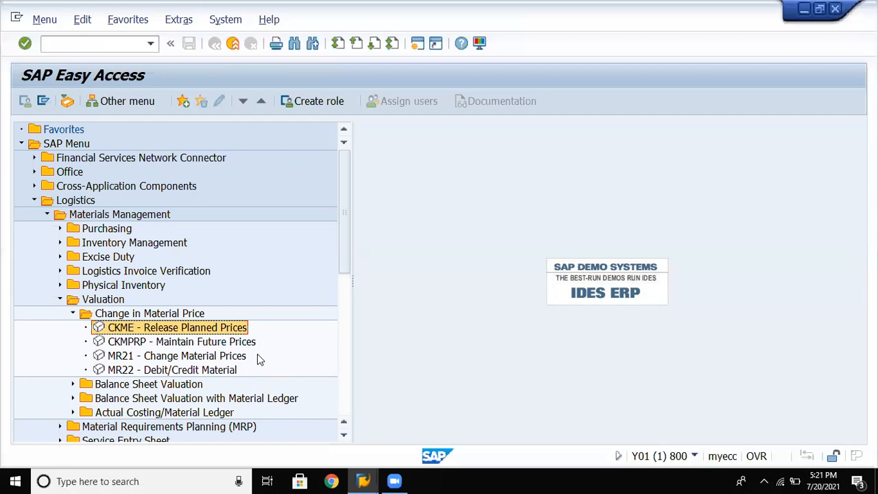
key("Return")
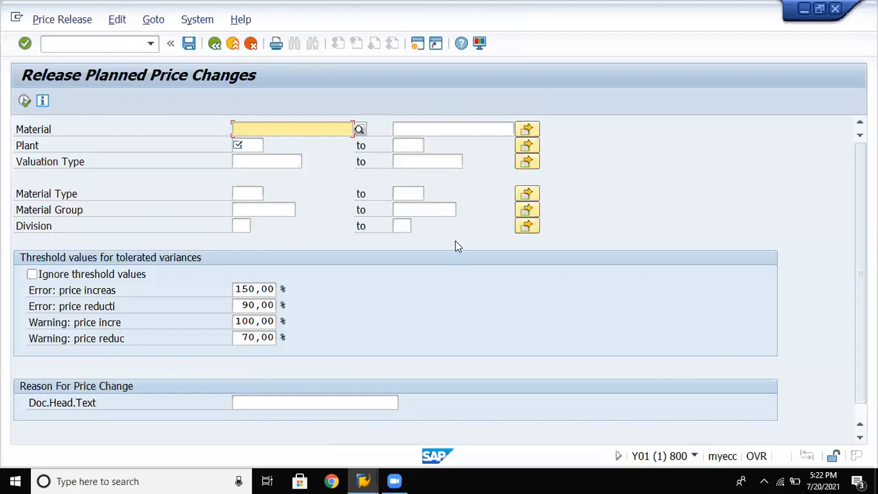
Step: Open a second session, run transaction SPRO and display the SAP Reference IMG
left_click(417, 45)
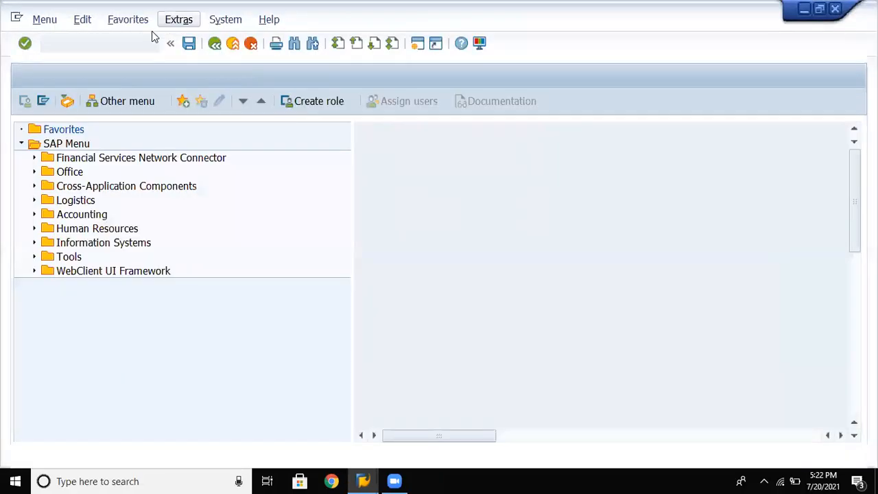
left_click(125, 44)
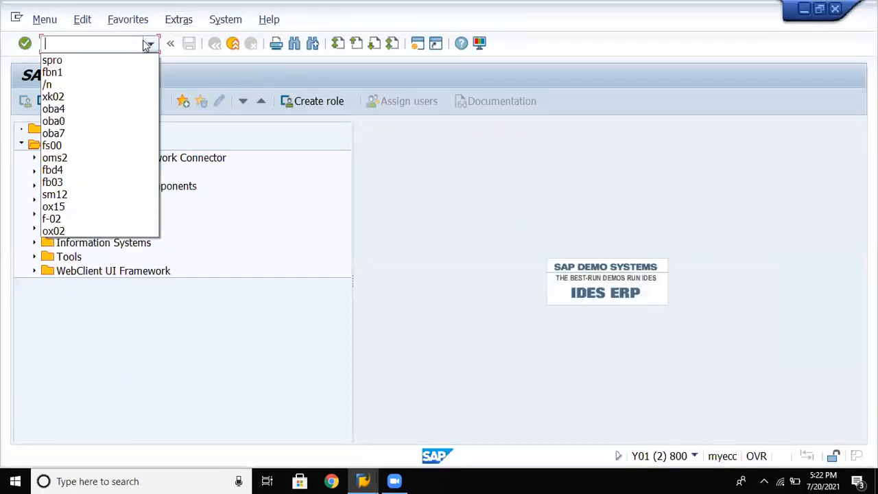
left_click(125, 44)
type("s")
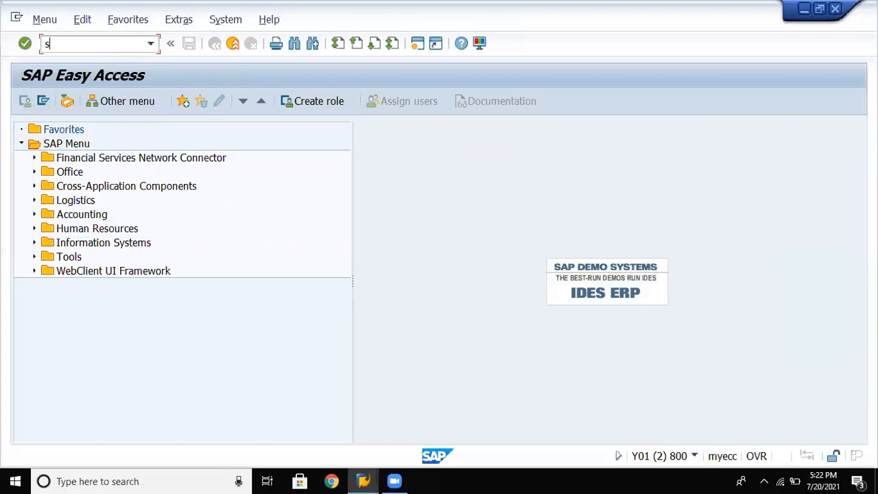
type("pro")
key("Return")
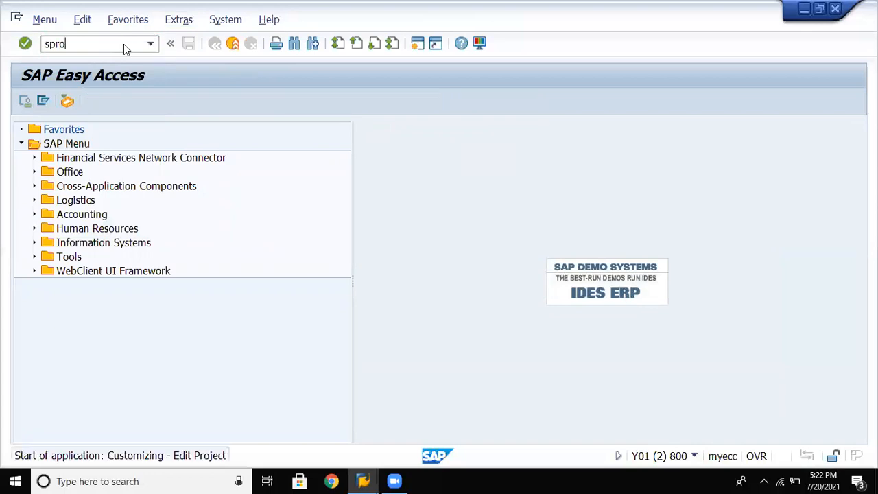
left_click(84, 101)
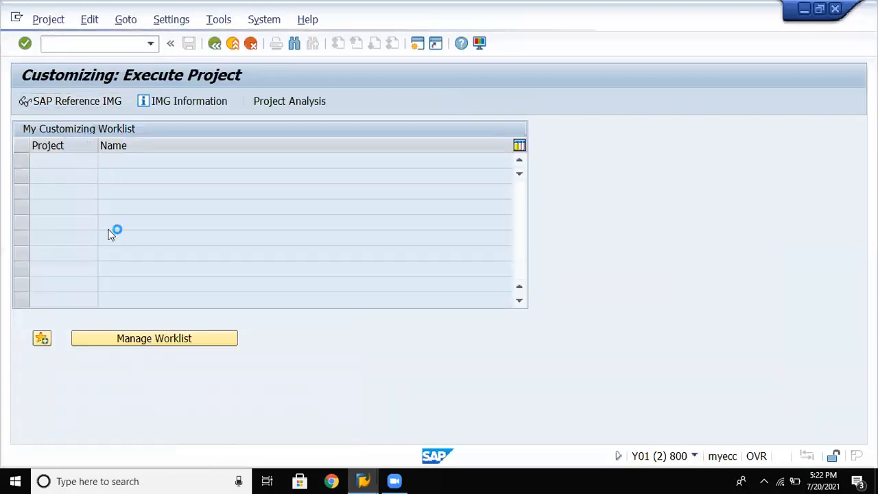
Step: Find Materials Management in the IMG structure and expand it
left_click(106, 303)
key("Down")
key("Down")
key("Down")
key("Down")
key("Down")
key("Down")
key("Down")
key("Down")
key("Down")
key("Down")
key("Down")
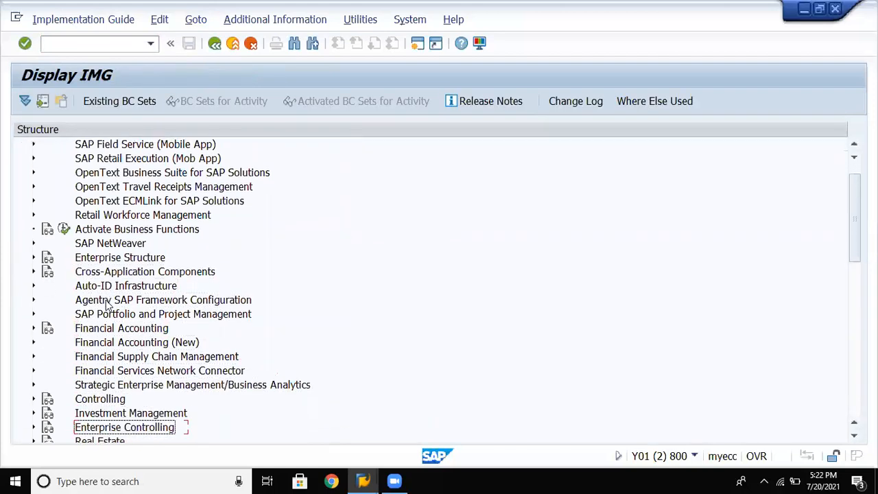
key("Down")
key("Down")
key("Down")
key("Down")
key("Down")
key("Down")
key("Down")
key("Down")
key("Down")
key("Down")
key("Up")
key("Up")
key("Right")
Step: Expand Valuation and Account Assignment under Materials Management
key("Down")
key("Down")
key("Down")
key("Down")
key("Down")
key("Down")
key("Down")
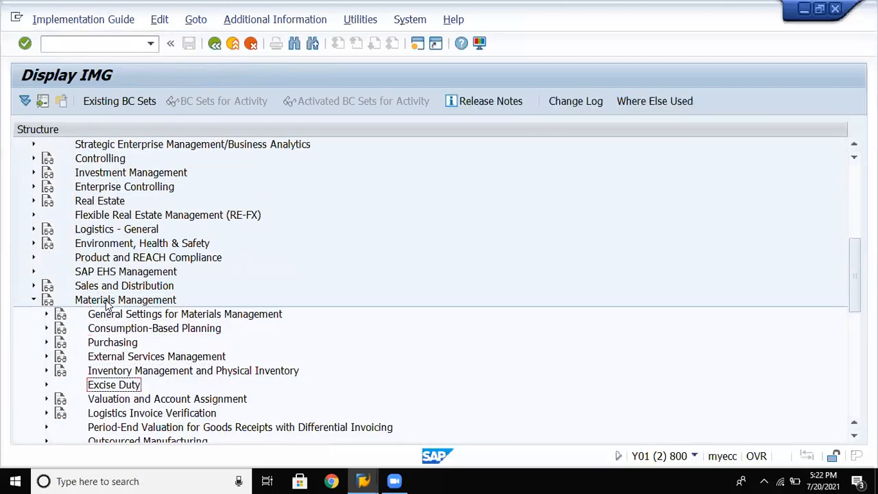
key("Right")
key("Down")
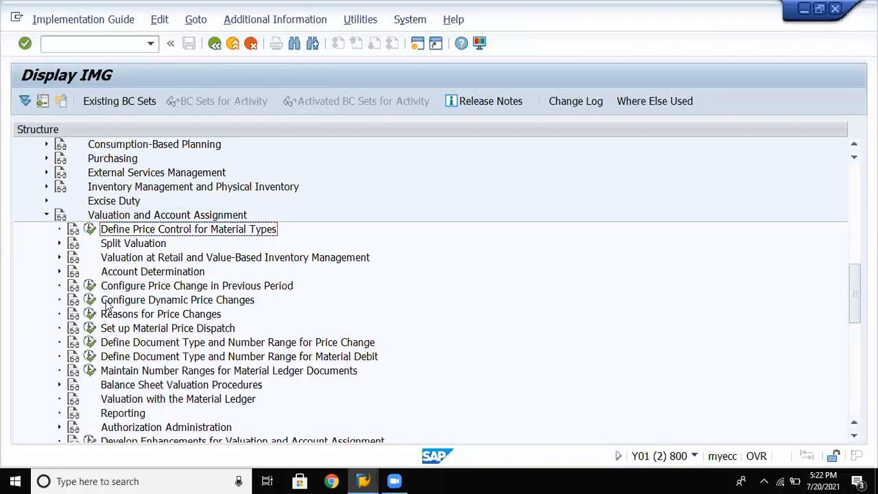
Step: Open Define Price Control for Material Types and look through the price control assigned to the material types
left_click(90, 229)
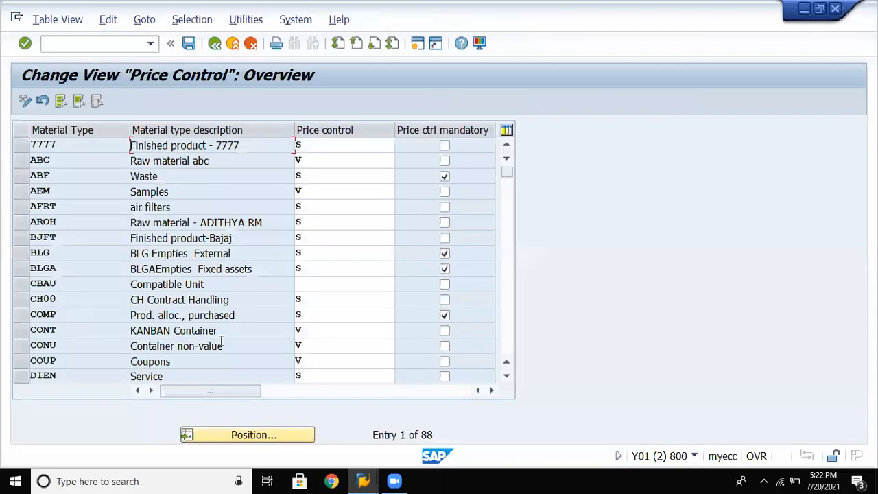
left_click(239, 438)
left_click(506, 376)
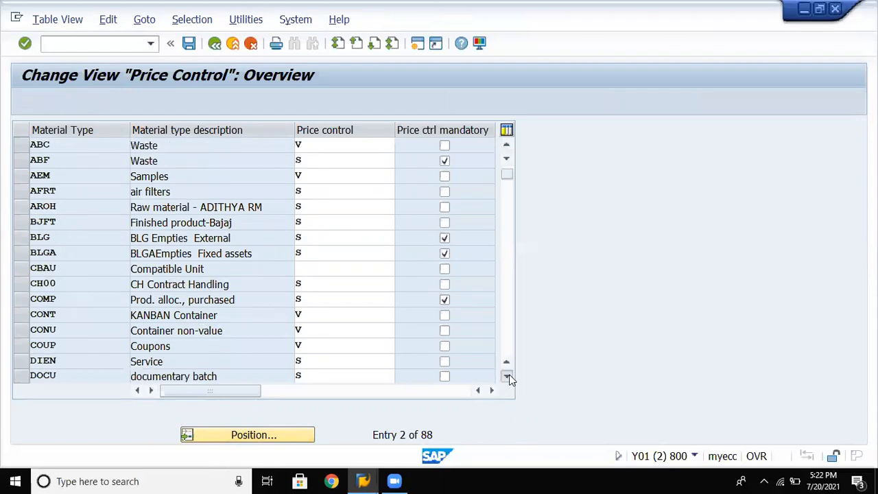
left_click(506, 376)
left_click(506, 376)
left_click(507, 376)
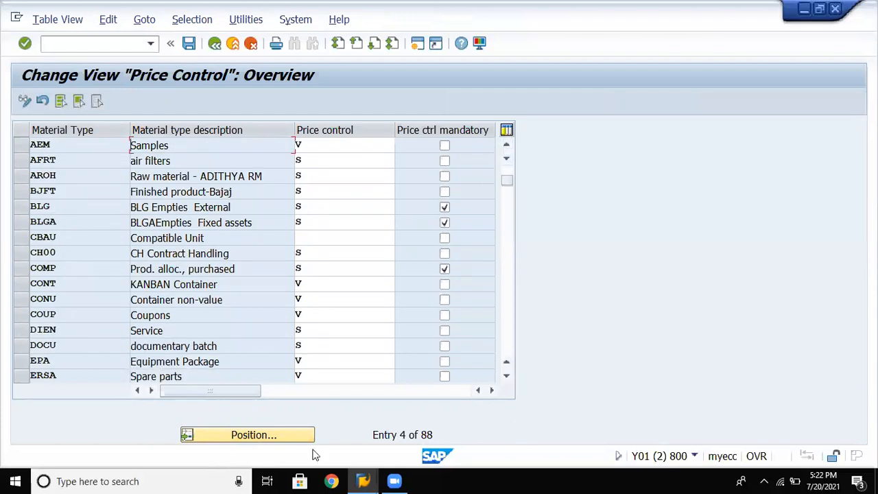
Step: Position the price control list on material type B001
left_click(276, 439)
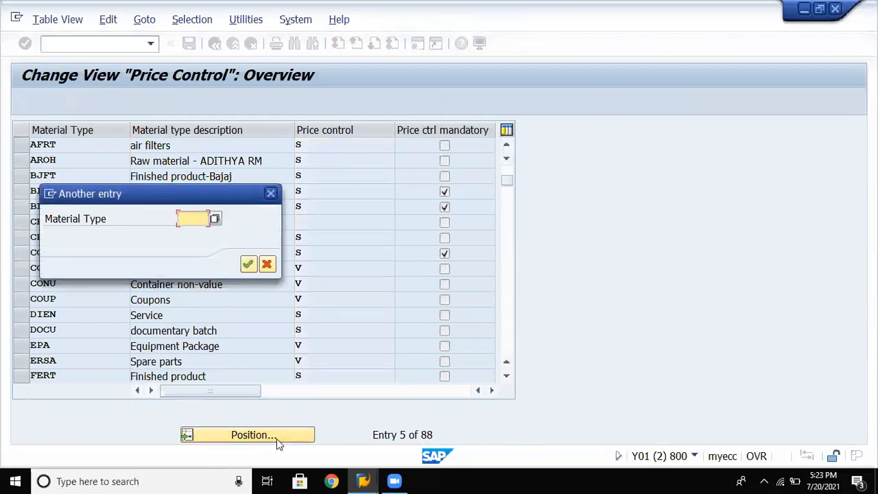
type("b001")
key("Return")
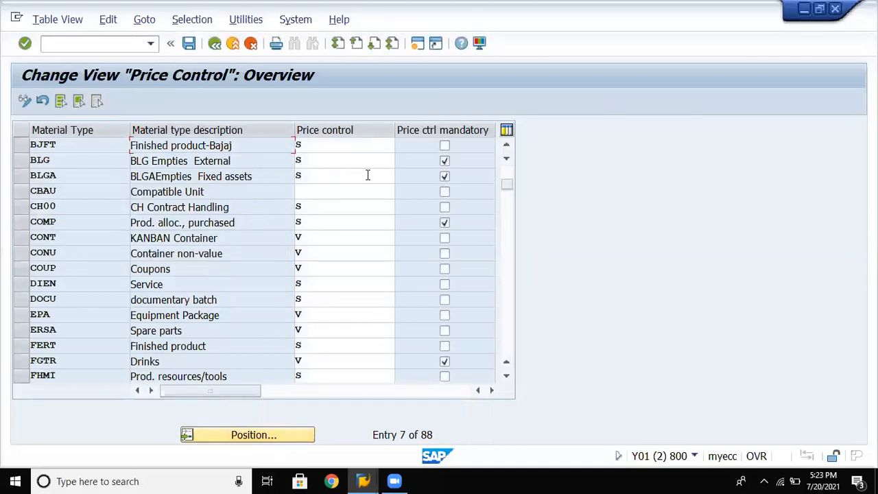
Step: Return to the start of the price control list and position it on material type FERT
left_click(509, 174)
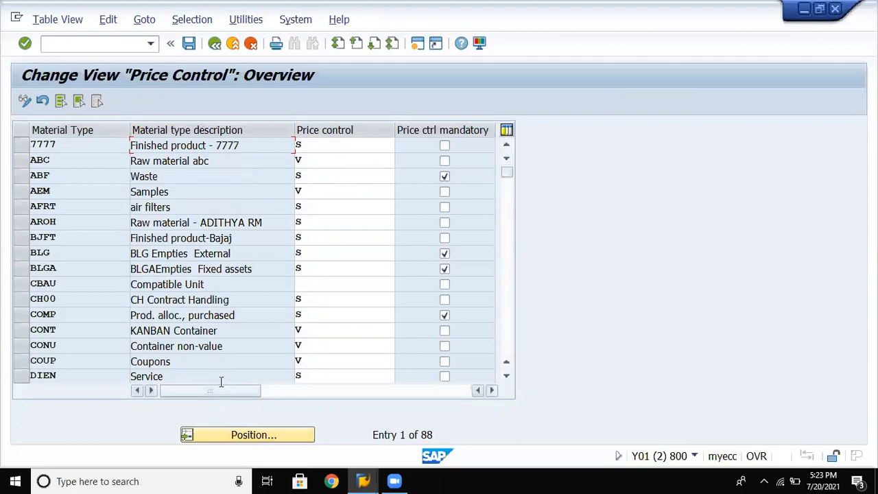
left_click(222, 436)
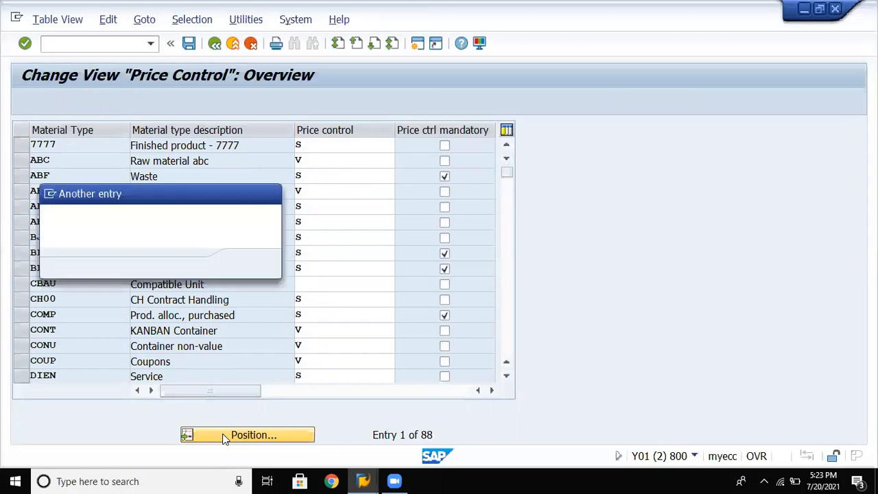
type("fert")
key("Return")
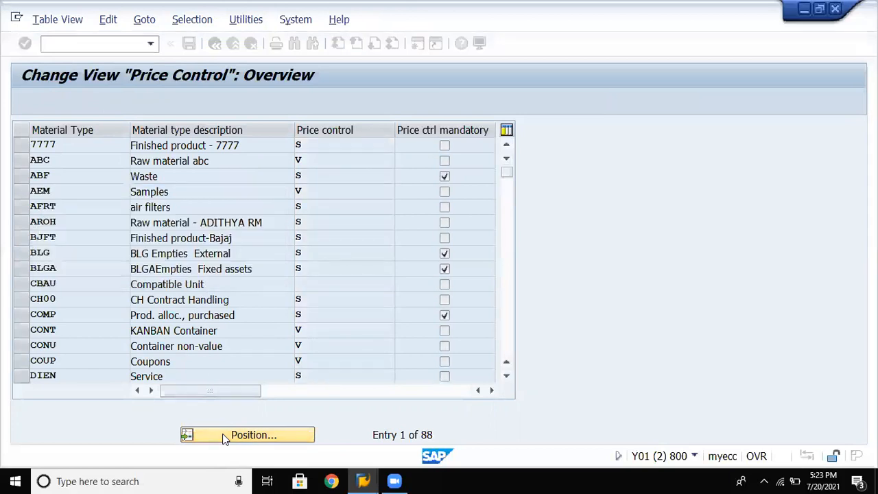
left_click(243, 147)
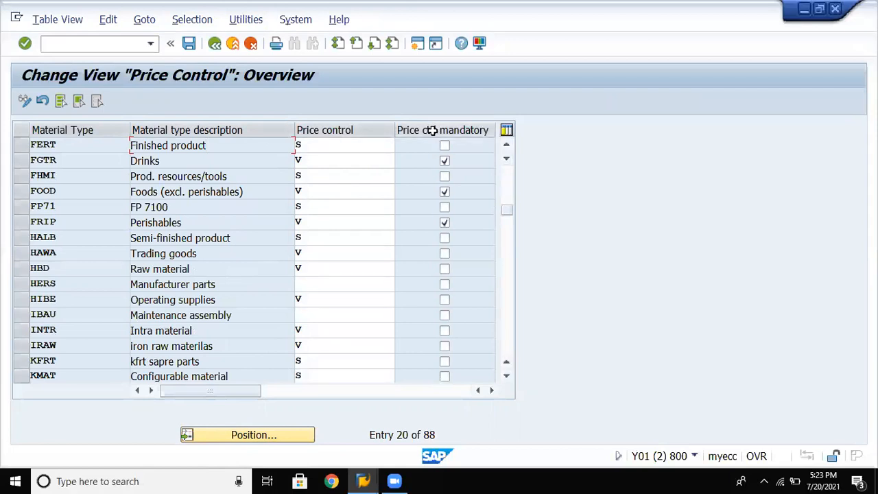
Step: Choose S (Standard price) as price control for material type FERT and save it under the proposed customizing request
left_click(390, 145)
key("F4")
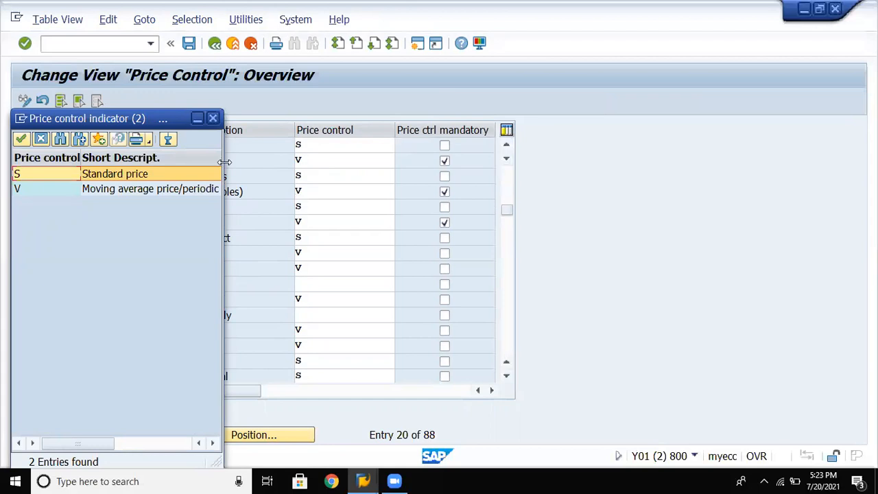
left_click_drag(226, 162, 268, 162)
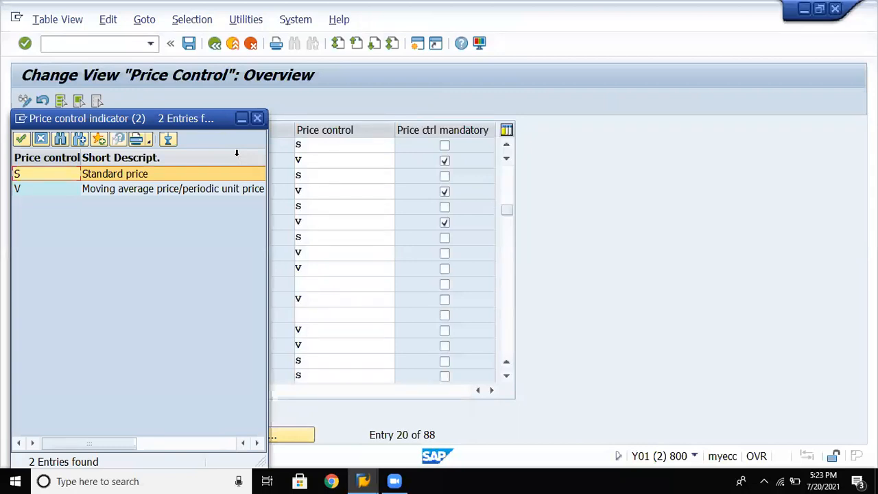
double_click(172, 172)
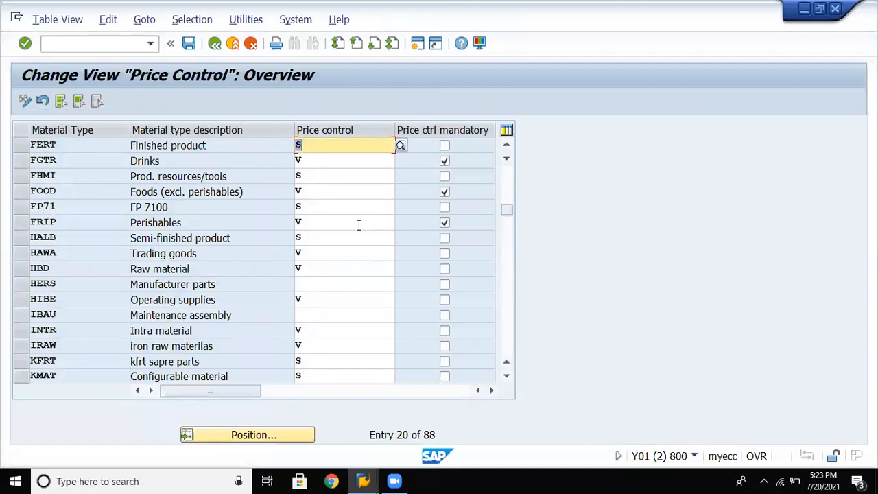
scroll(357, 224, "down", 1)
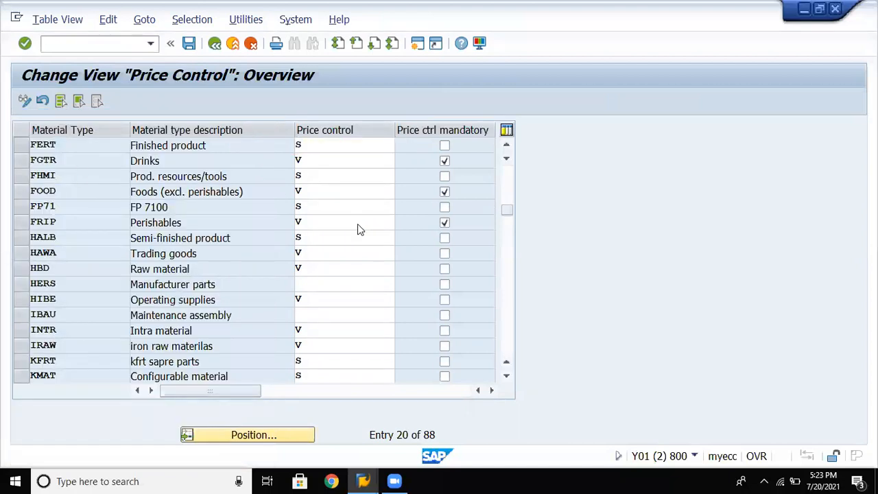
left_click(189, 44)
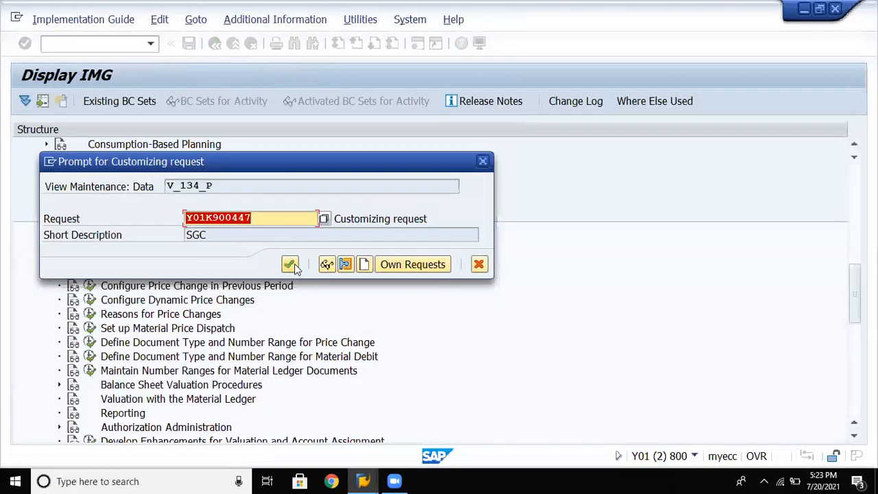
left_click(290, 265)
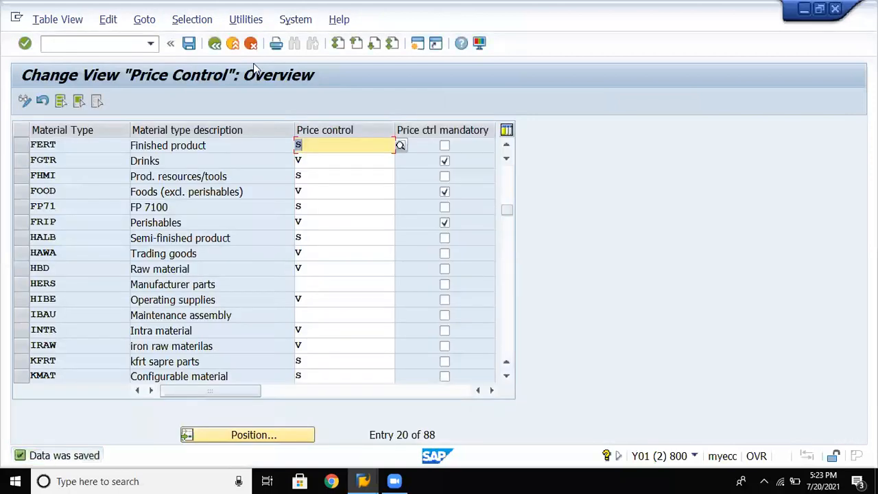
Step: Return to the IMG structure and expand Split Valuation under Valuation and Account Assignment
left_click(215, 44)
left_click(156, 244)
double_click(157, 245)
key("Down")
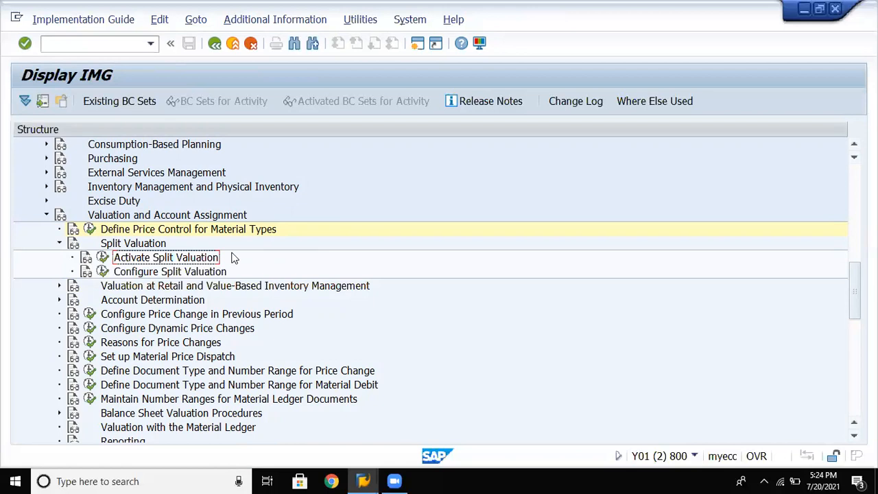
Step: Open Configure Split Valuation and pass over the valuation area AA00 entry to reach the Split Valuation of Materials screen
left_click(195, 272)
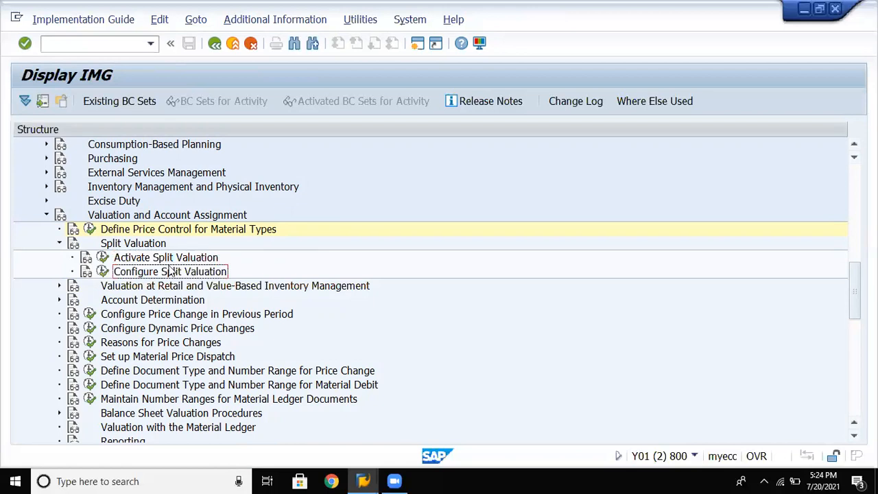
left_click(103, 272)
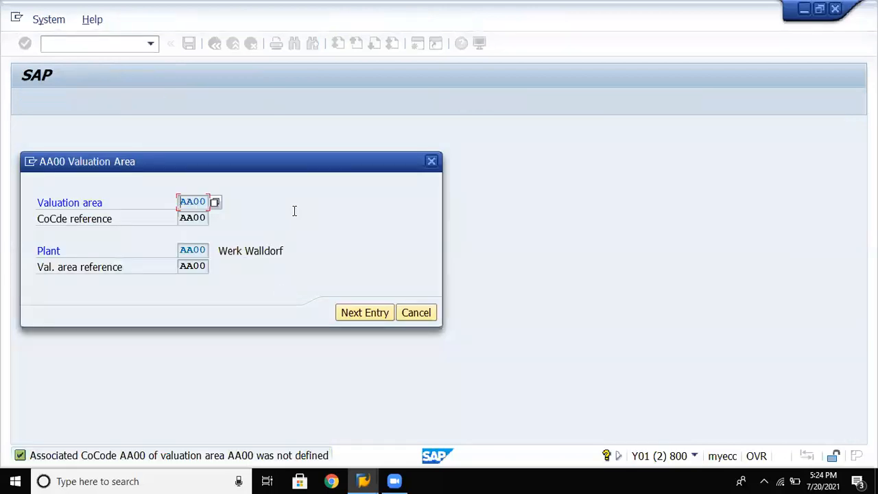
left_click(361, 316)
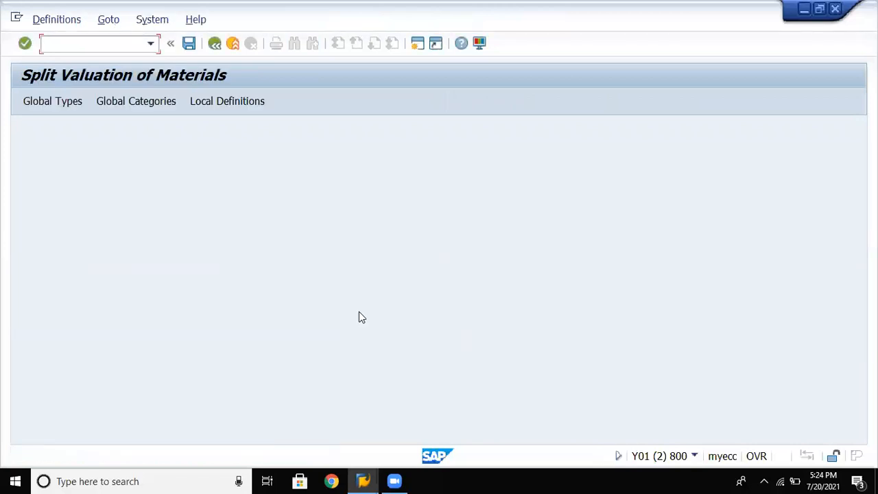
Step: Display the global valuation types for split valuation and return to the IMG structure
left_click(63, 109)
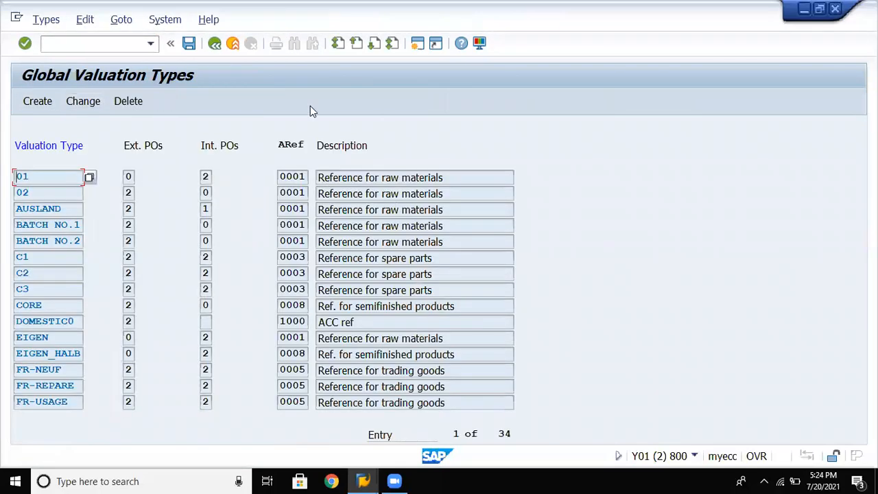
left_click(215, 43)
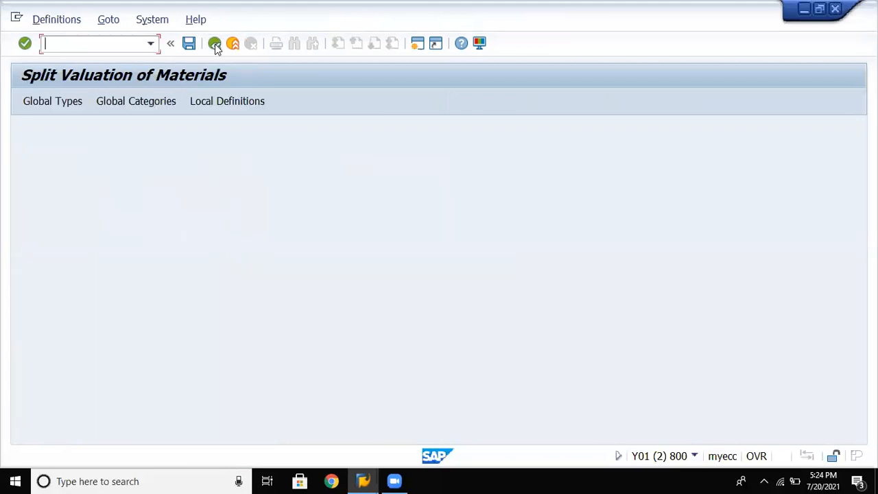
left_click(214, 43)
Step: Open Activate Split Valuation to check the material valuation setting and go back to the IMG structure
left_click(160, 256)
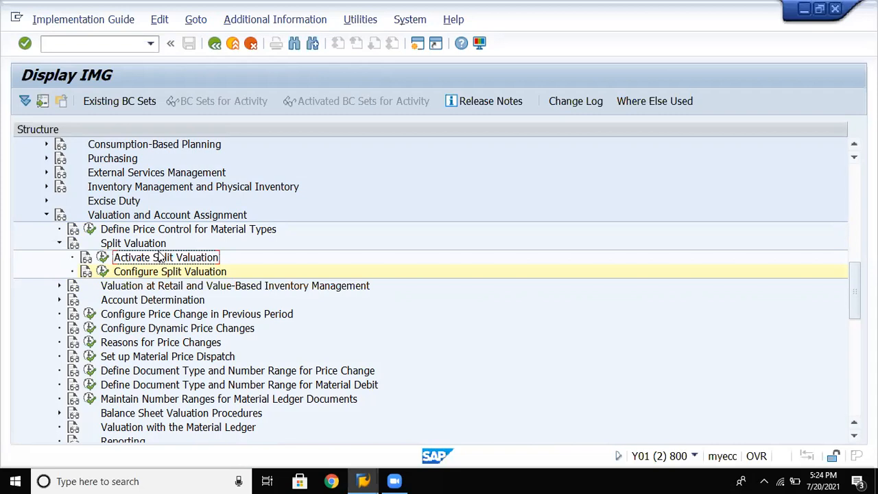
left_click(103, 259)
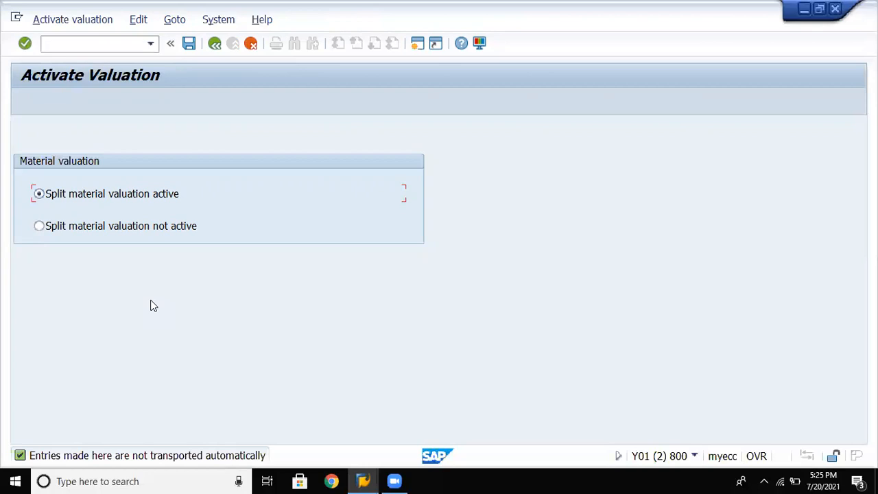
left_click(215, 43)
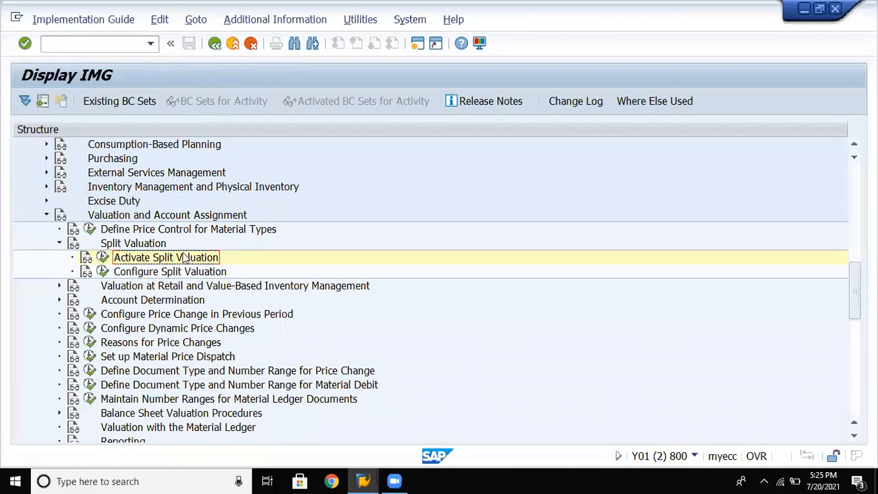
Step: Collapse Split Valuation and expand Valuation at Retail and Value-Based Inventory Management in the IMG structure
key("Left")
key("Left")
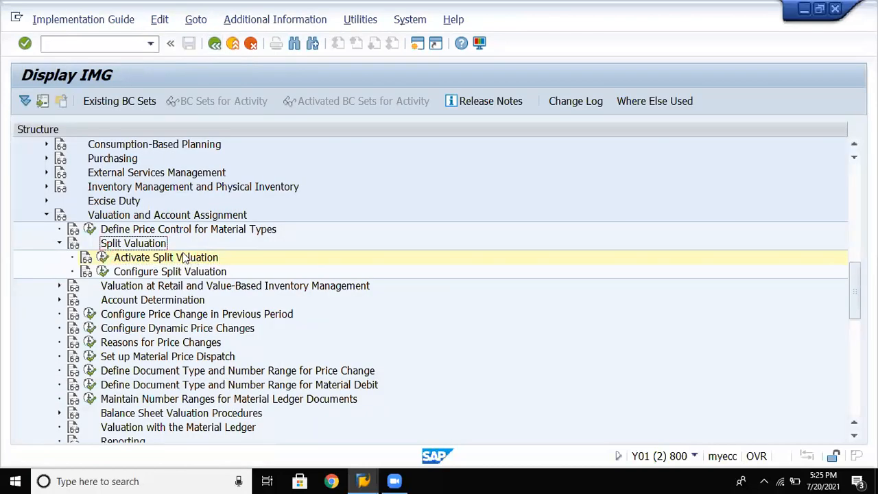
left_click(184, 257)
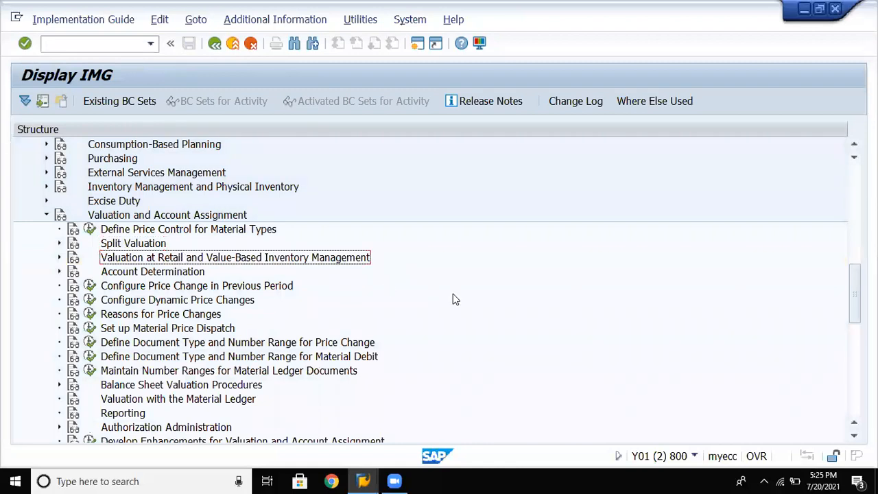
key("Left")
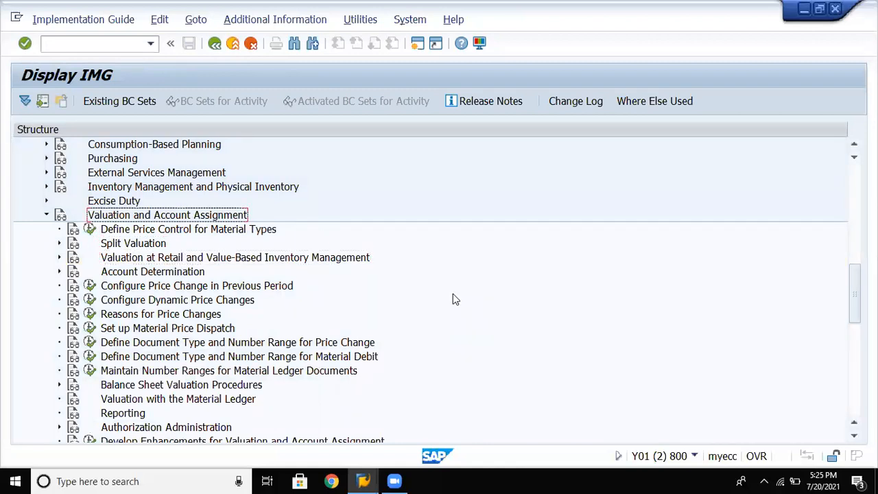
key("Down")
key("Down")
key("Down")
key("Right")
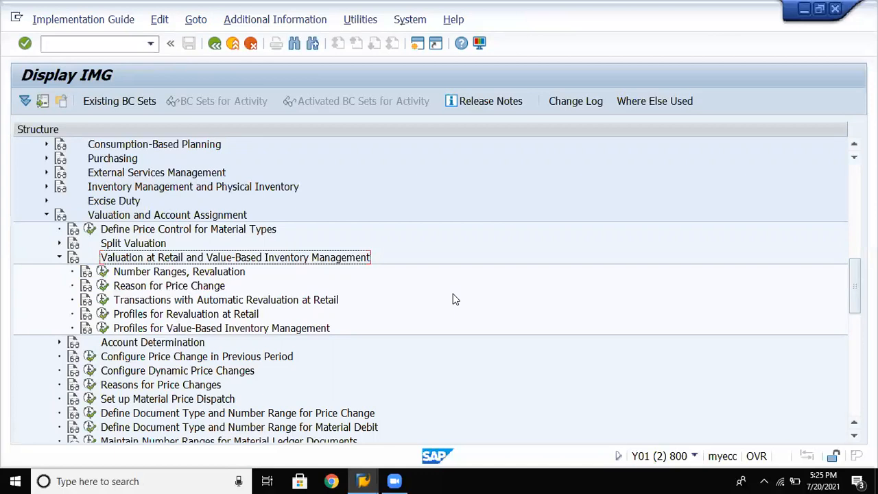
Step: Open Number Ranges, Revaluation in interval change mode and inspect the From and To numbers of interval 01
left_click(203, 275)
left_click(103, 272)
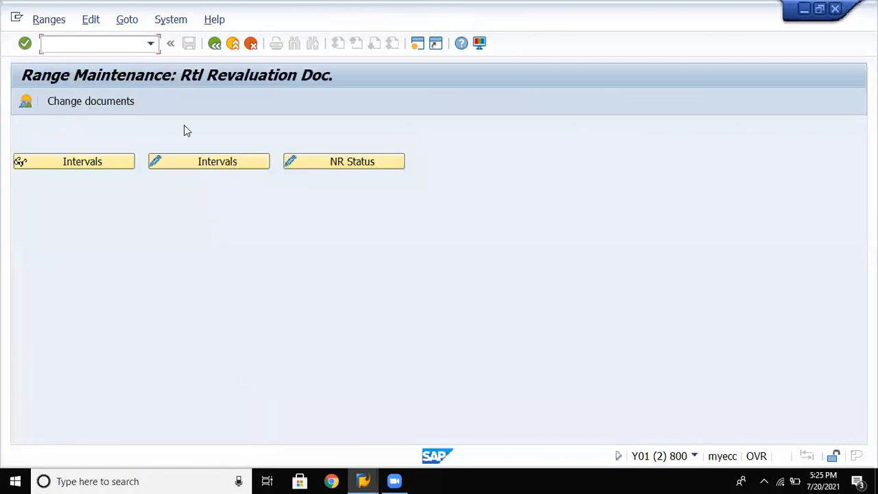
left_click(181, 166)
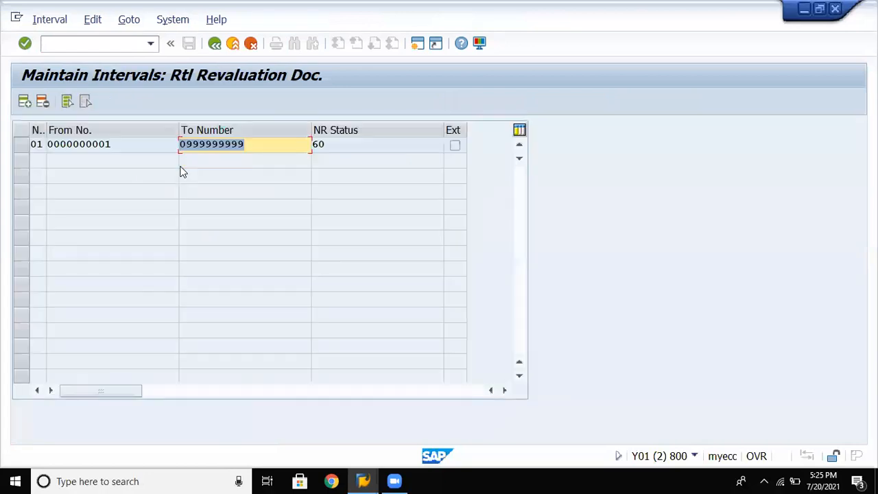
left_click(140, 144)
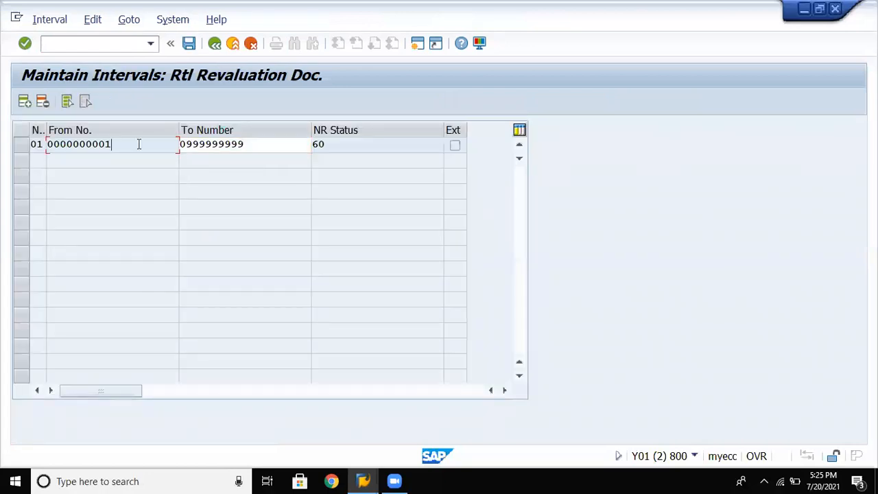
left_click(286, 141)
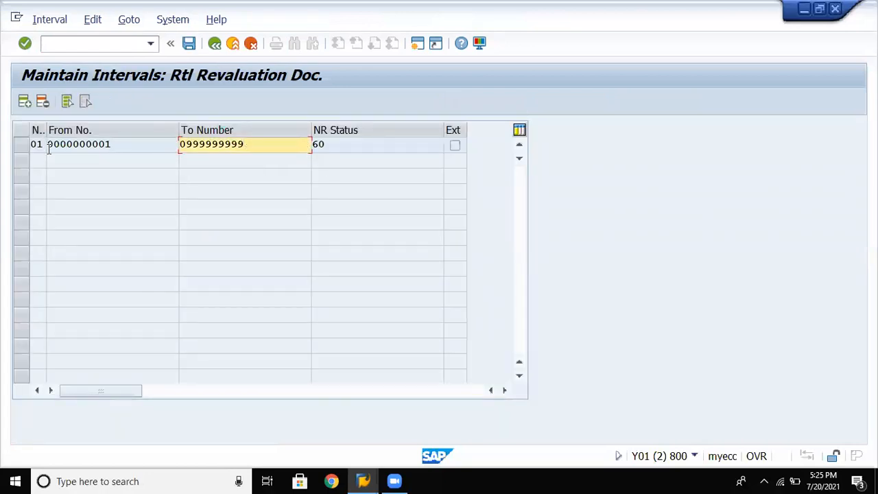
Step: Insert a new interval row numbered 02 in the retail revaluation document number ranges
left_click(24, 102)
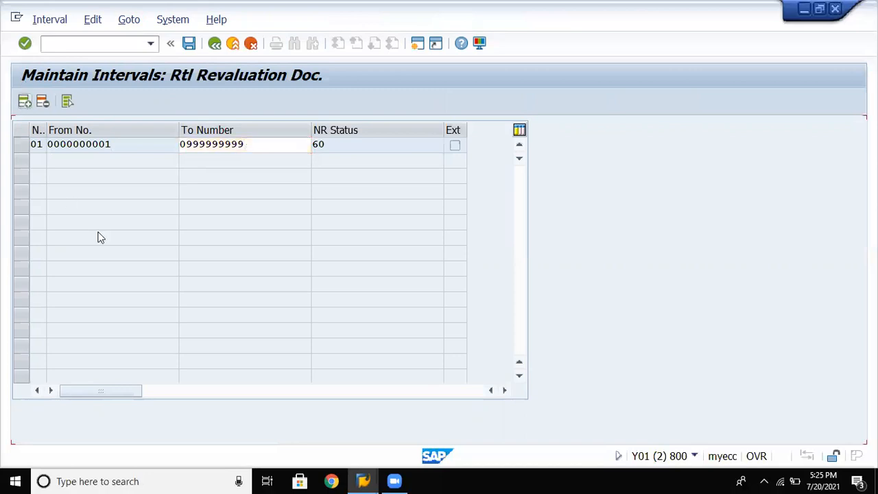
type("02")
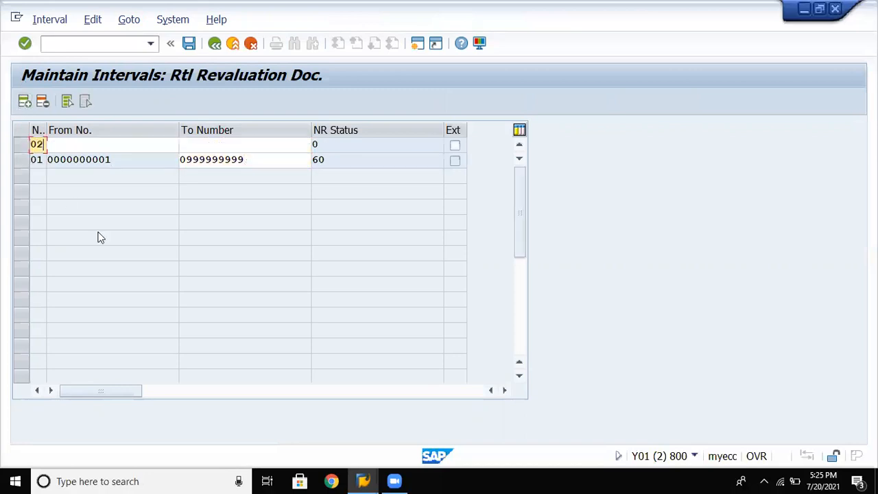
key("Tab")
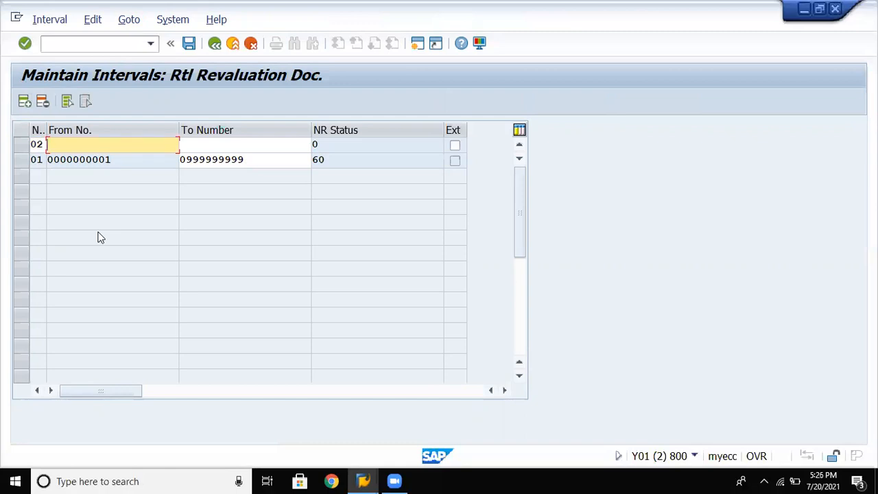
left_click(289, 158)
key("BackSpace")
key("BackSpace")
key("BackSpace")
key("BackSpace")
key("BackSpace")
key("BackSpace")
key("BackSpace")
key("BackSpace")
key("BackSpace")
key("BackSpace")
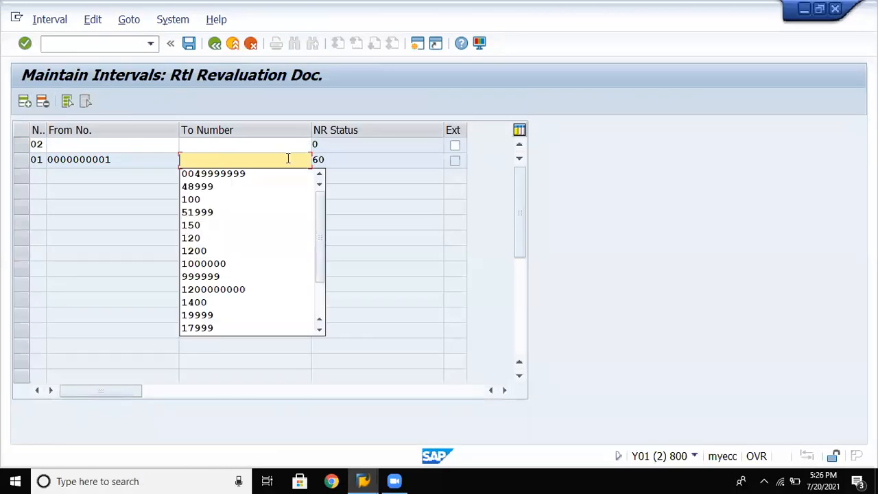
type("1")
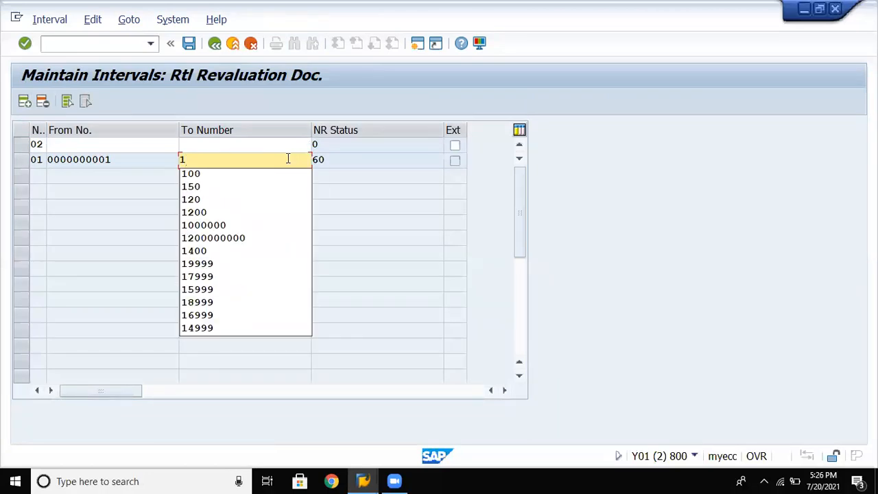
type("000000000")
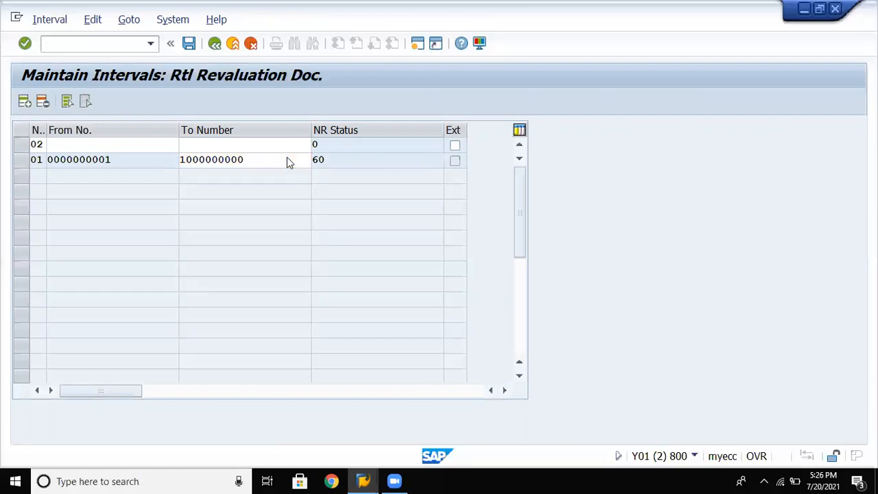
key("Return")
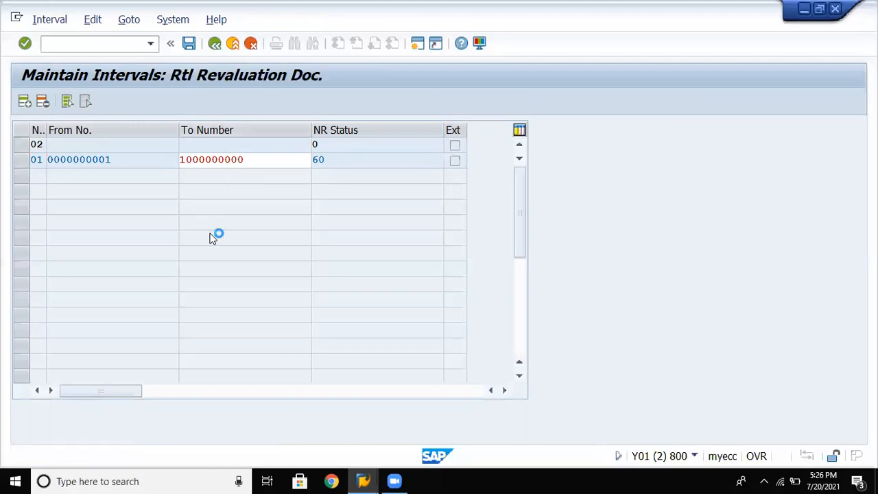
left_click(288, 329)
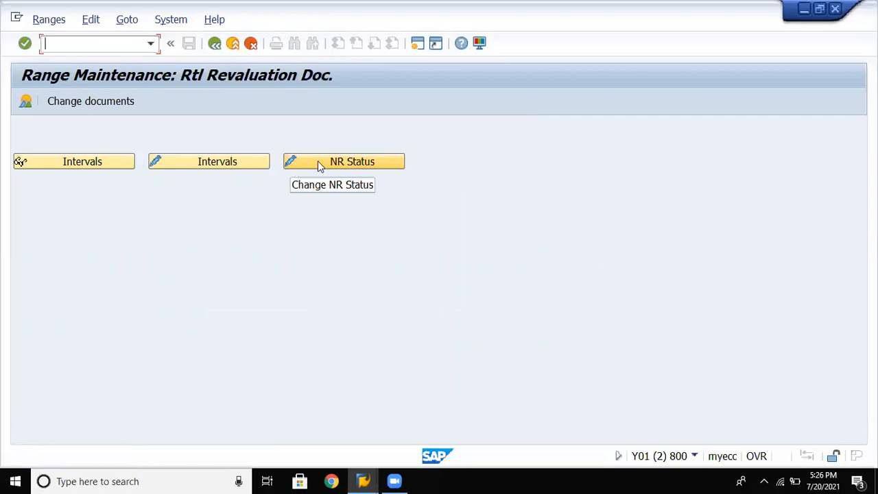
Step: Open the number range status for changing and try to save a status of 0 for interval 01
left_click(319, 161)
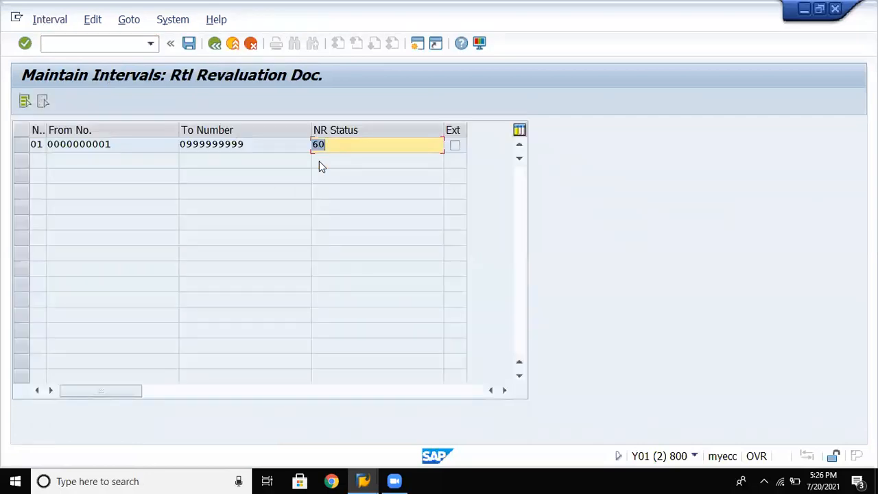
left_click(345, 145)
key("BackSpace")
key("BackSpace")
type("0")
left_click(189, 44)
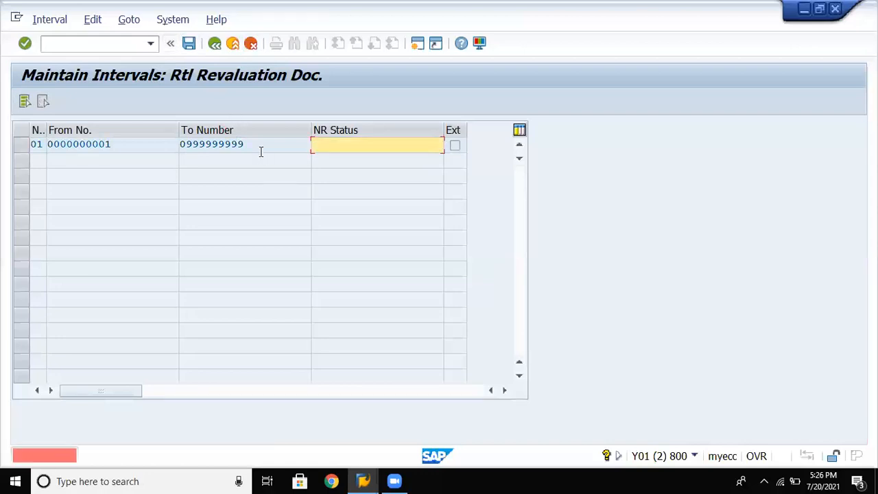
type("0")
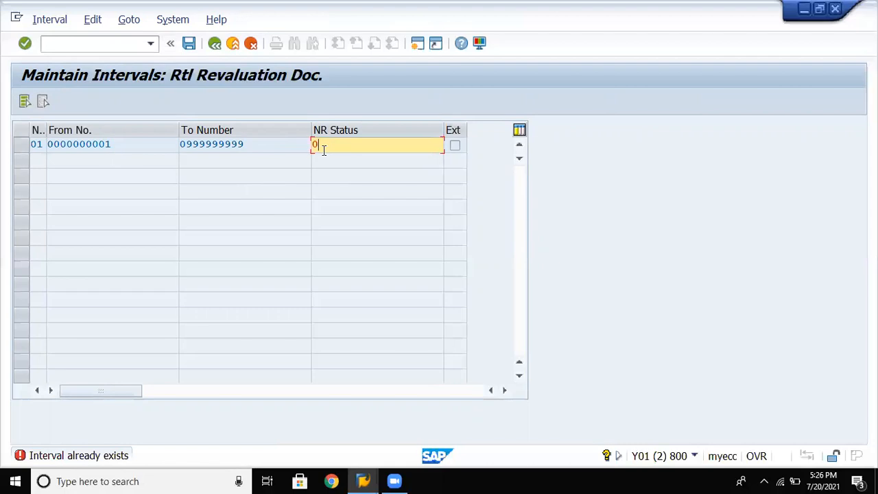
left_click(190, 43)
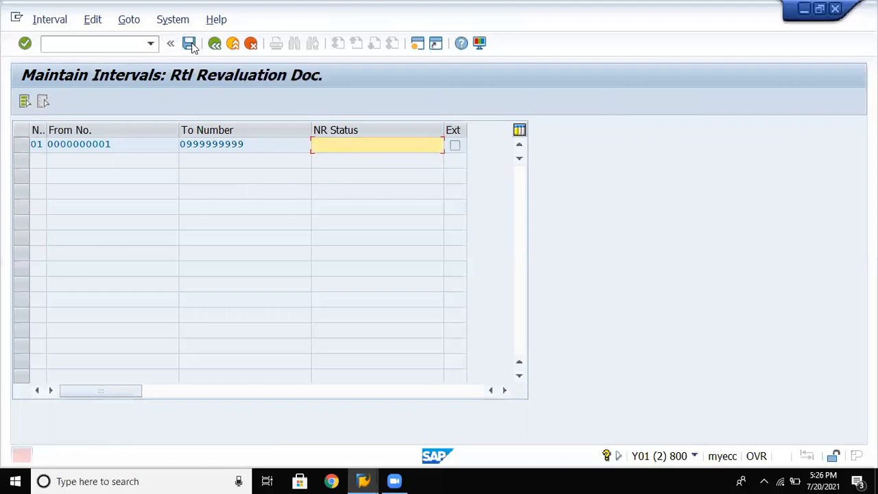
Step: Abandon the number range status change and return from range maintenance to the IMG structure
left_click(216, 44)
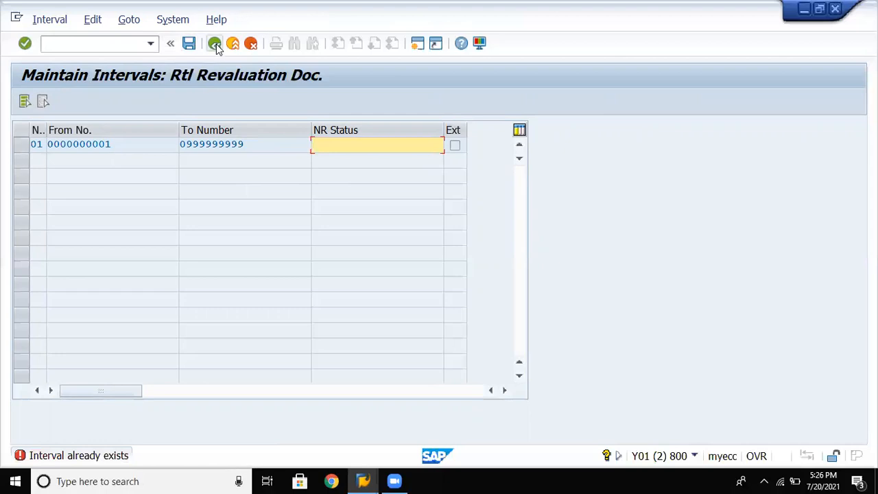
left_click(214, 44)
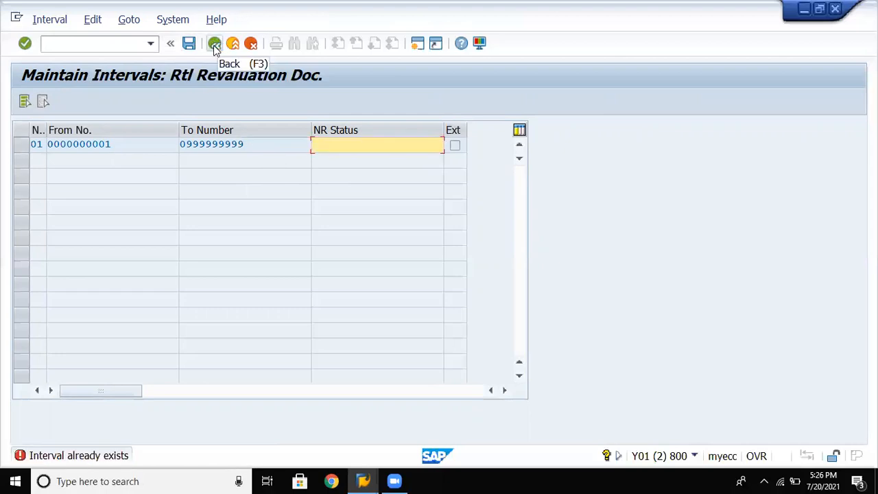
left_click(214, 45)
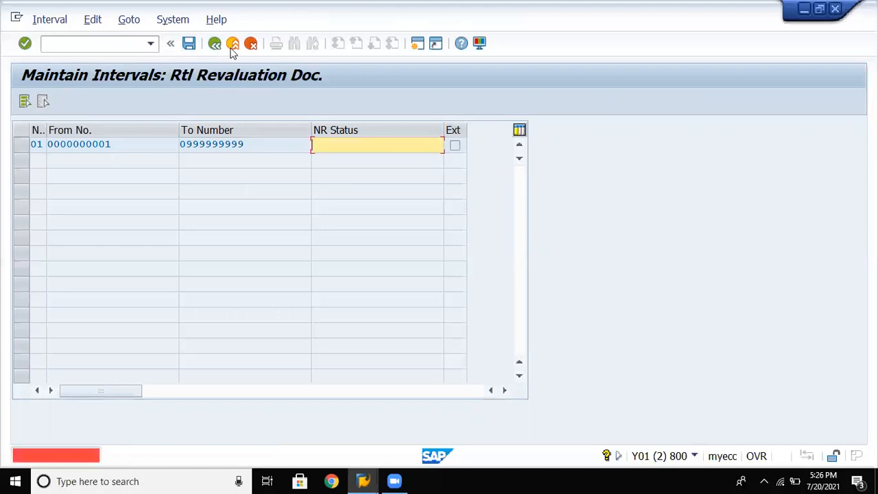
left_click(251, 44)
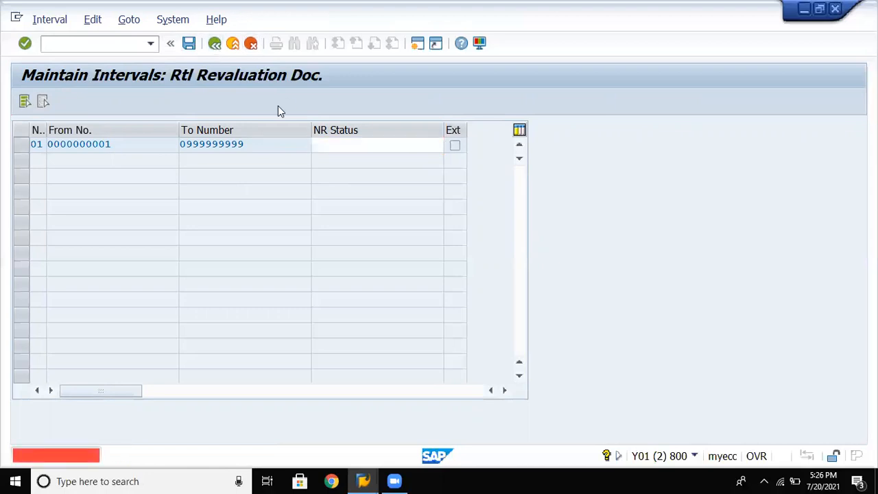
left_click(270, 338)
left_click(215, 44)
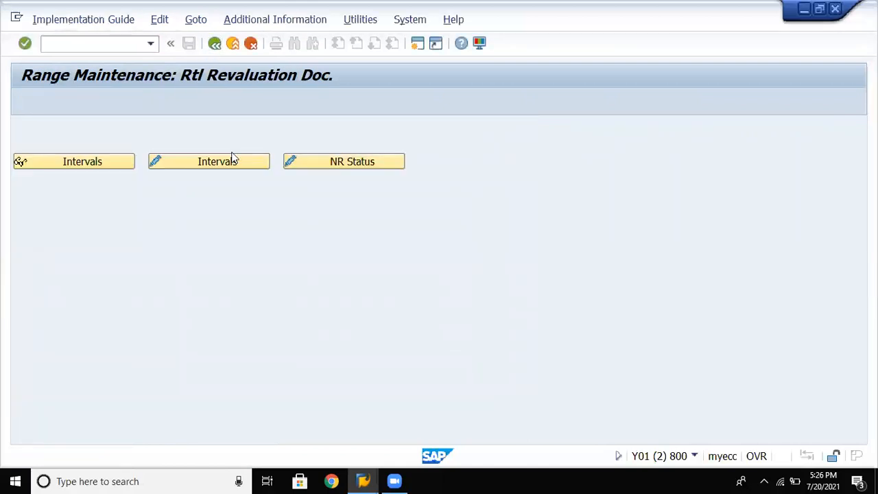
Step: Open Reason for Price Change, give reason R001 the description "Competitive demand" and save the entry
left_click(197, 286)
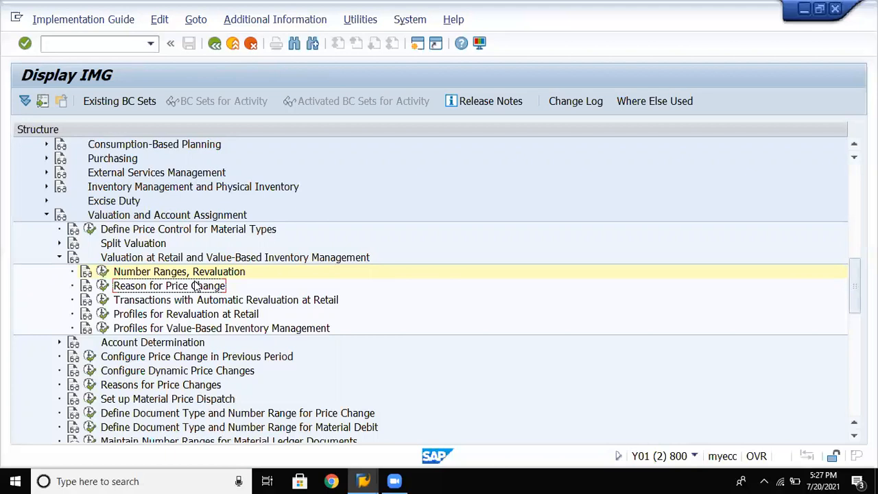
left_click(102, 285)
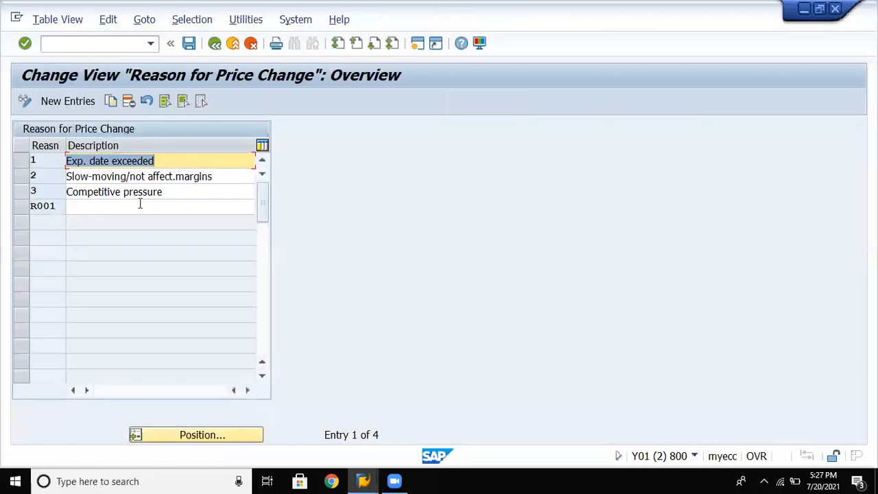
left_click(124, 208)
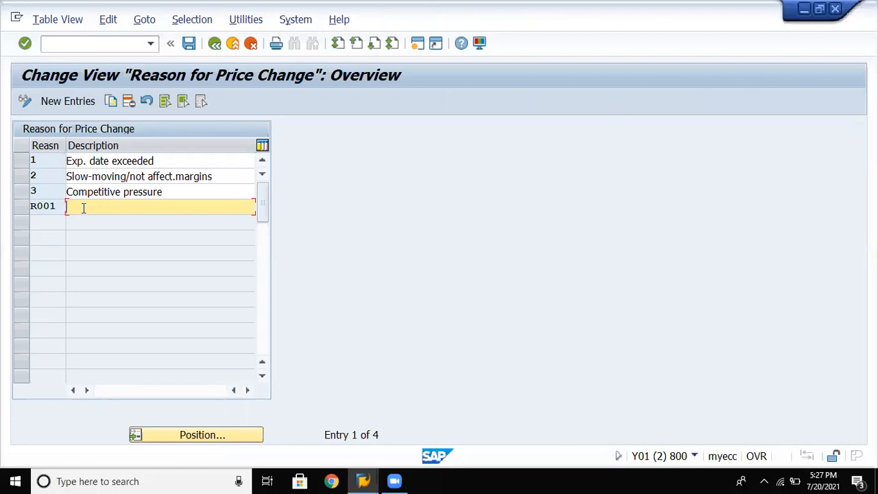
type("Competitive demand")
key("Return")
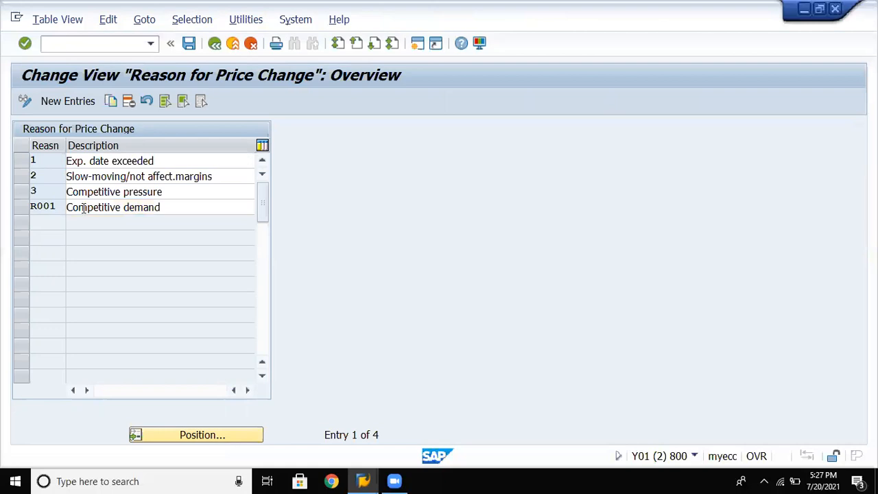
left_click(189, 44)
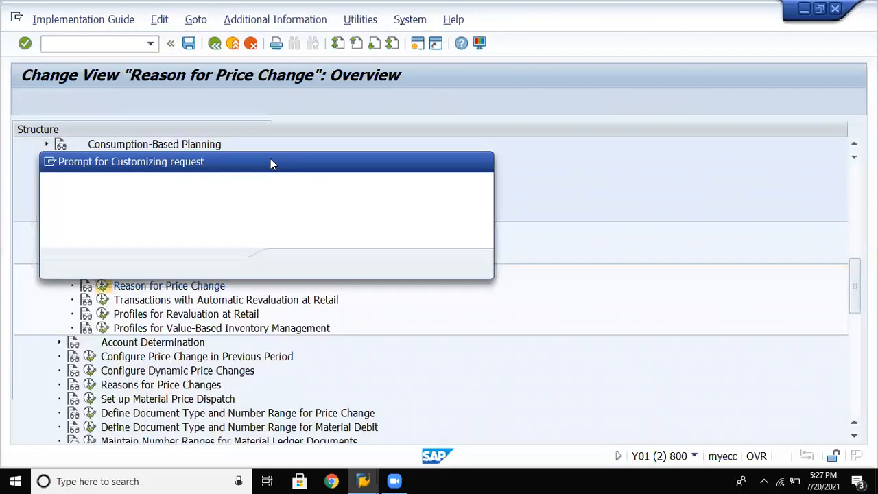
Step: Accept the proposed customizing request for the price change reason and return to the IMG structure
left_click(290, 261)
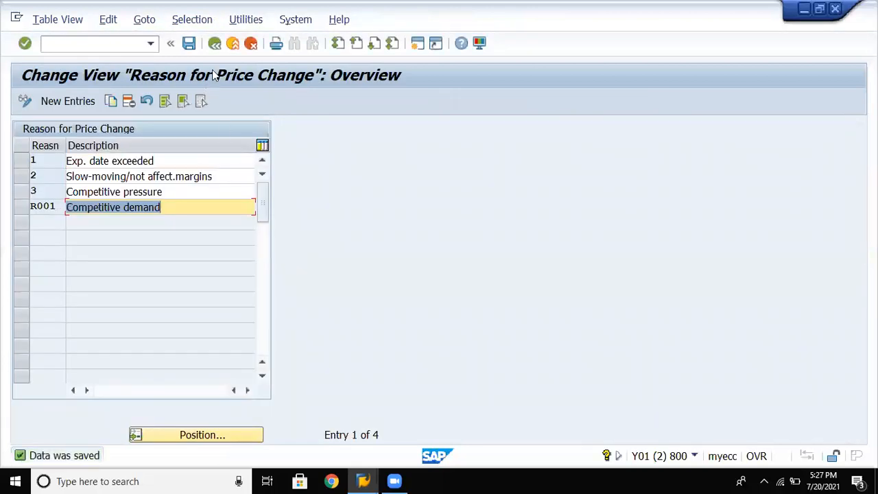
left_click(214, 45)
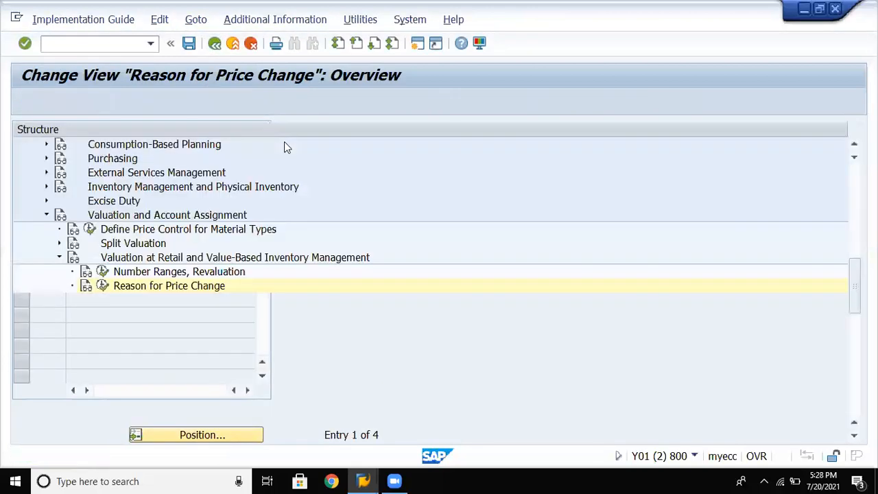
Step: Collapse Valuation at Retail and Value-Based Inventory Management and expand Account Determination down to the activities under Account Determination Without Wizard
key("Down")
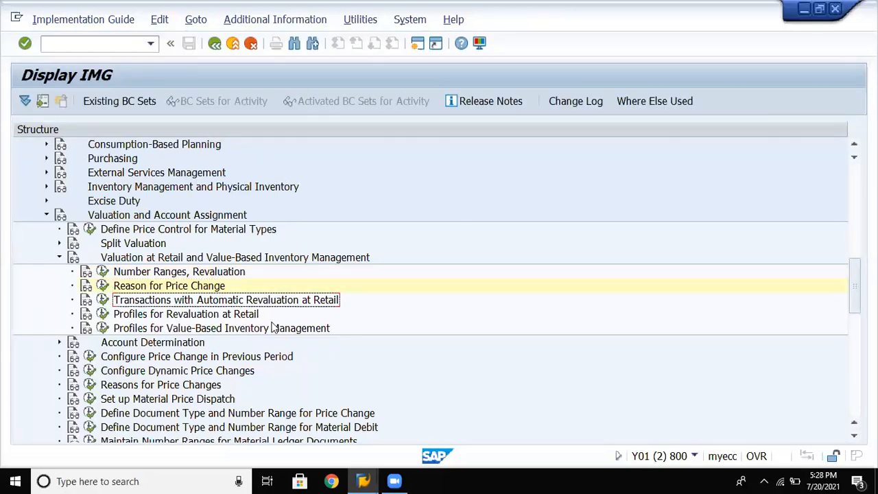
key("Up")
key("Up")
key("Up")
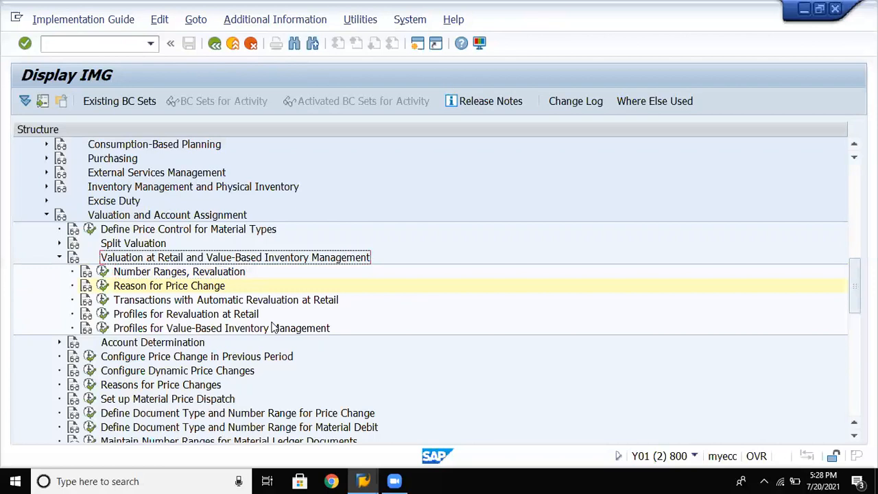
key("Left")
key("Down")
key("Right")
key("Down")
key("Down")
key("Right")
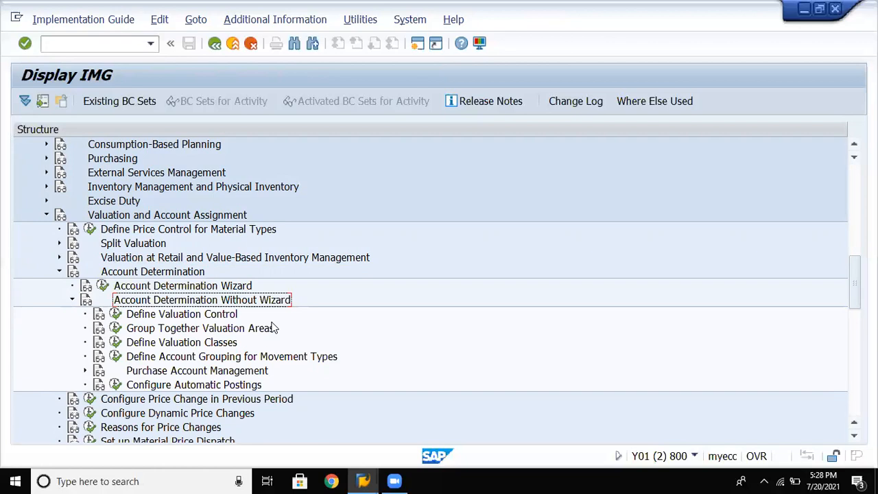
Step: Open Define Valuation Control, review the valuation grouping code setting and return to the IMG structure
left_click(162, 313)
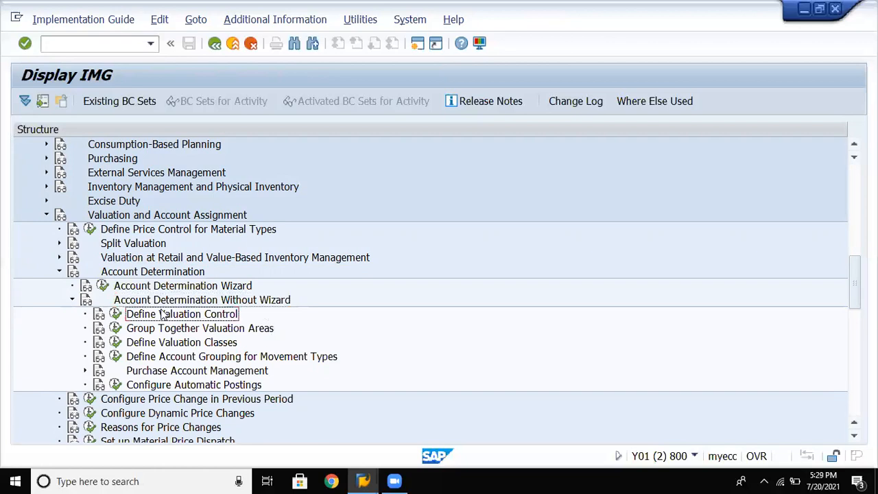
left_click(115, 313)
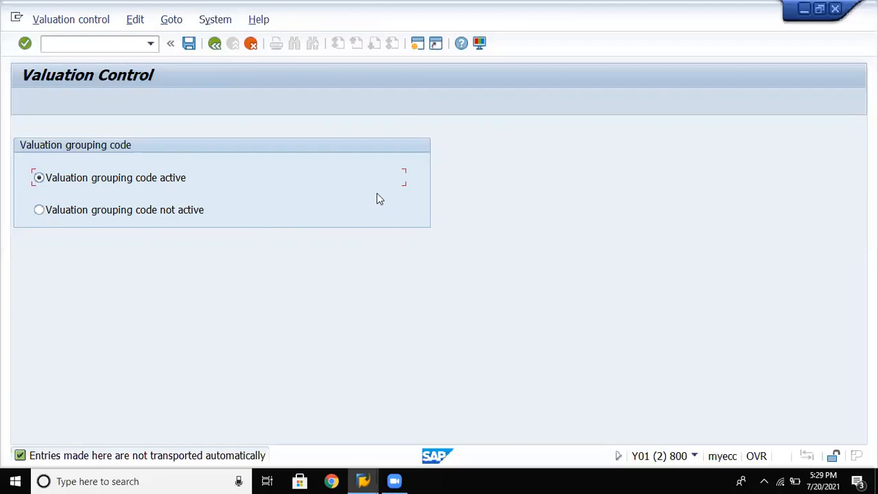
key("alt+Tab")
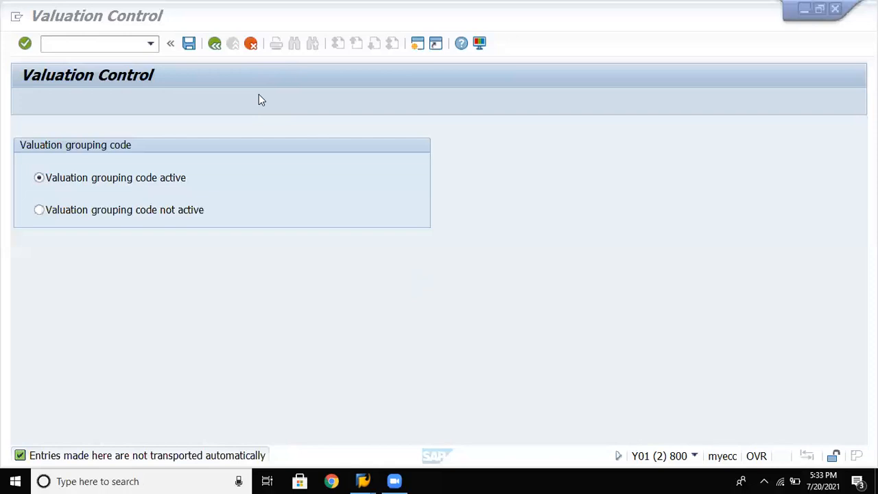
left_click(215, 45)
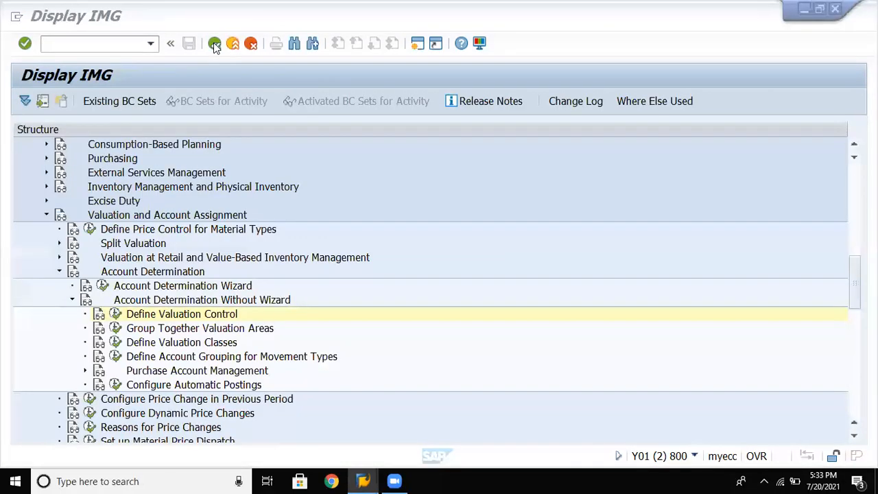
Step: Open Group Together Valuation Areas and position the list at valuation area B001
left_click(232, 330)
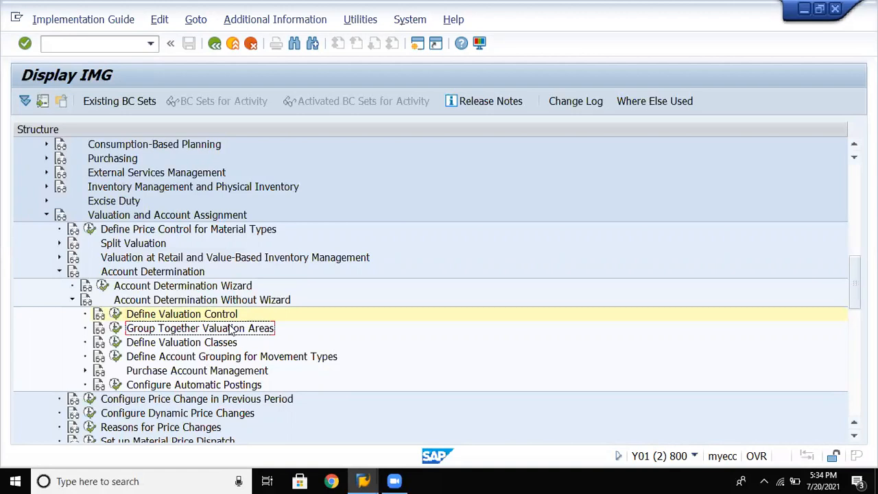
left_click(115, 328)
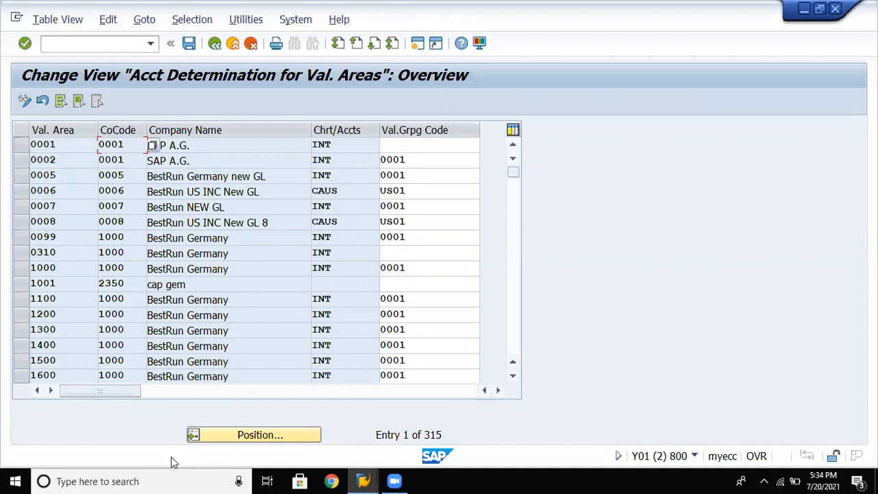
left_click(213, 436)
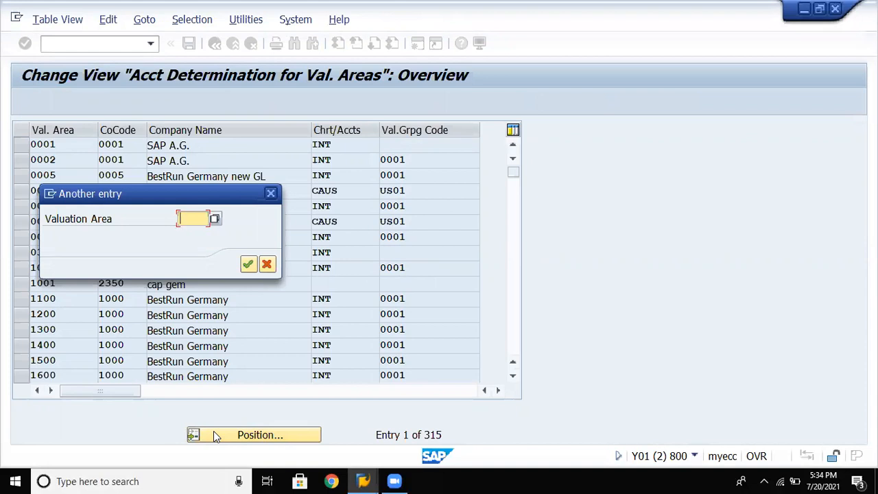
type("b001")
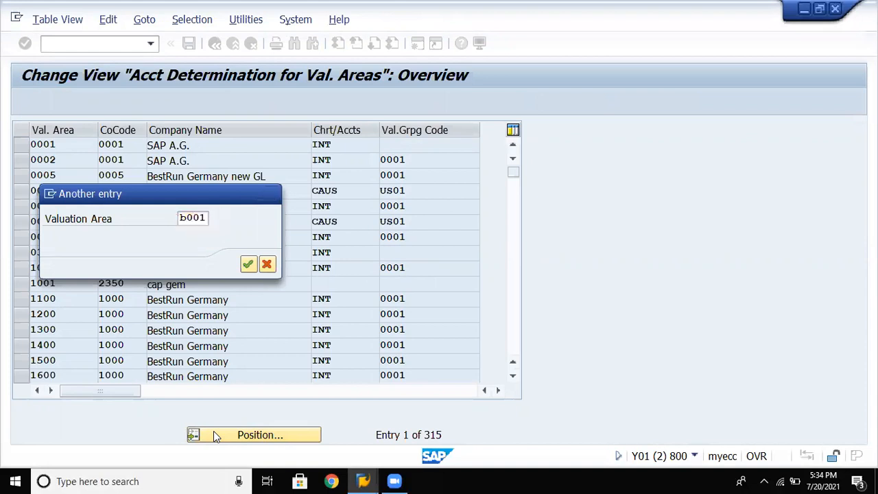
key("Return")
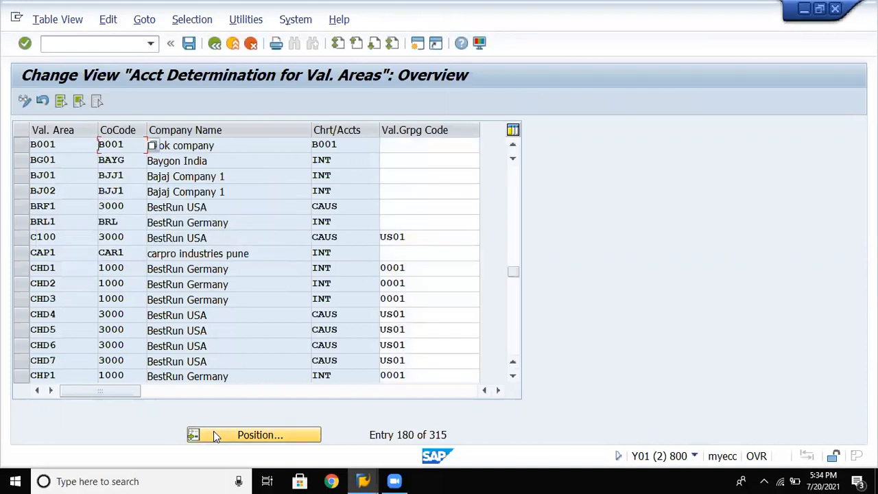
Step: Assign valuation grouping code B001 to valuation area B001 and save it under the proposed customizing request, returning to the IMG structure
left_click(406, 146)
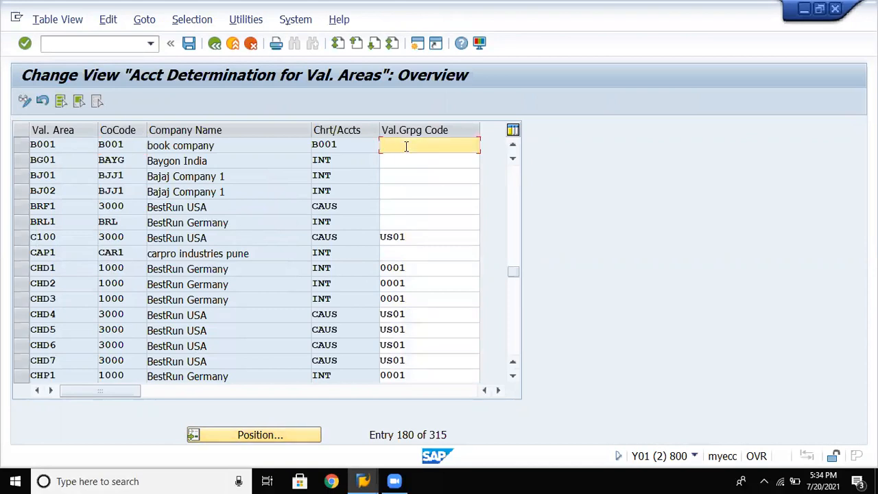
type("b001")
key("Return")
left_click(189, 44)
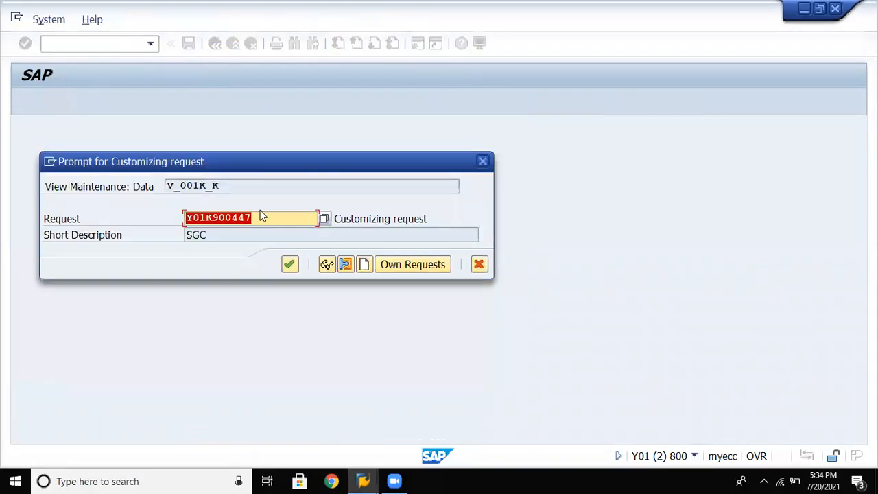
left_click(290, 265)
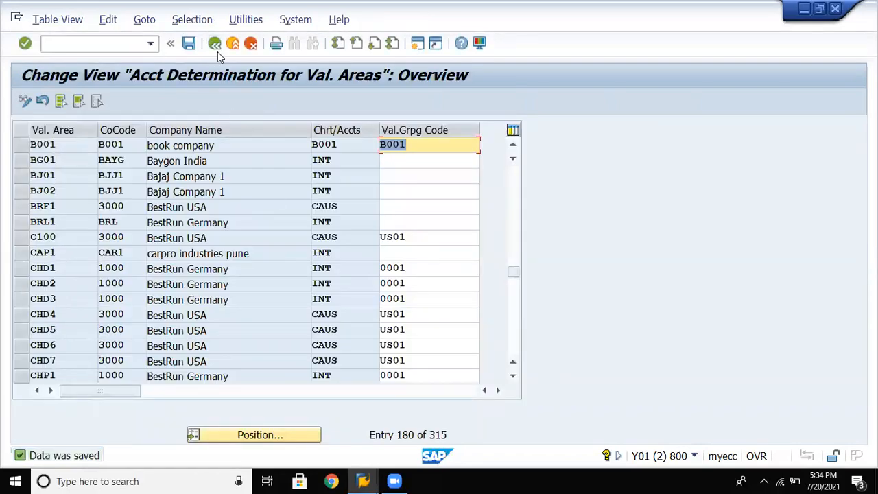
left_click(216, 45)
left_click(214, 44)
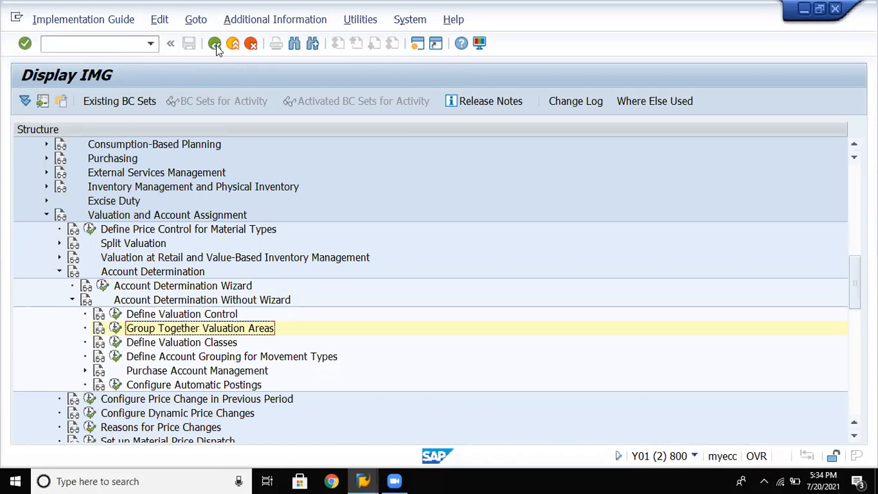
Step: Open Define Valuation Classes and go to the account category reference maintenance
left_click(116, 342)
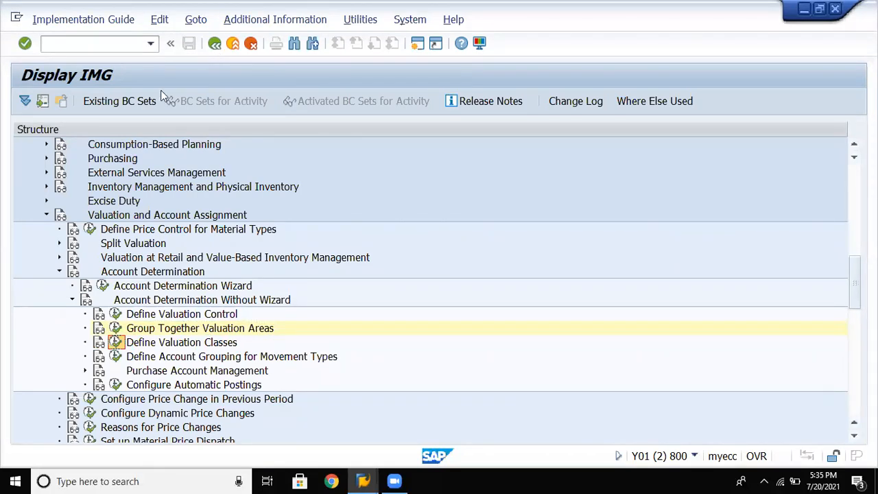
left_click(216, 300)
left_click(174, 347)
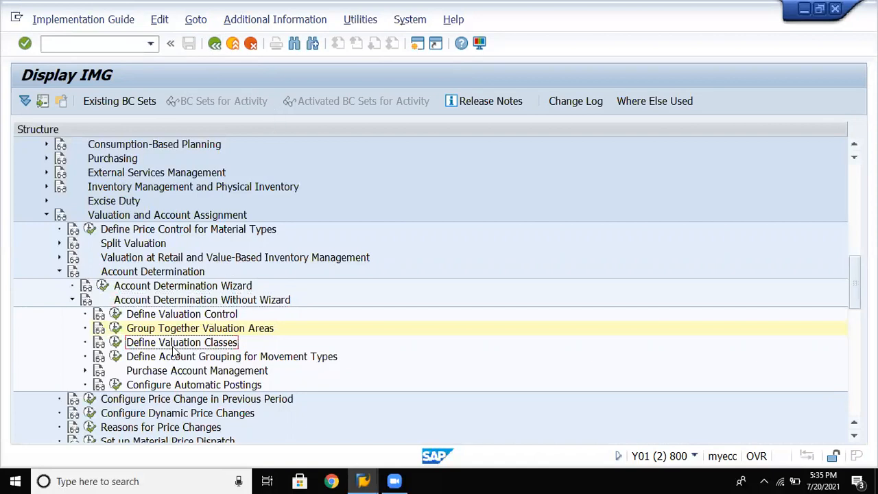
left_click(116, 342)
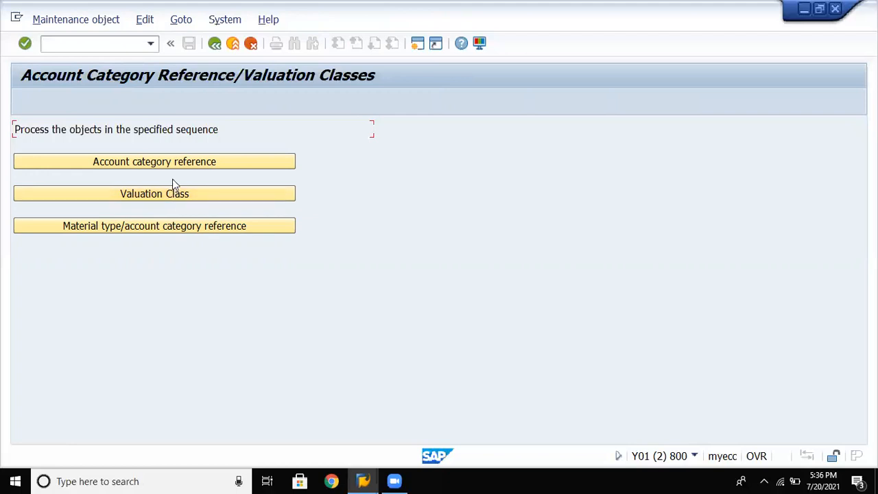
left_click(181, 159)
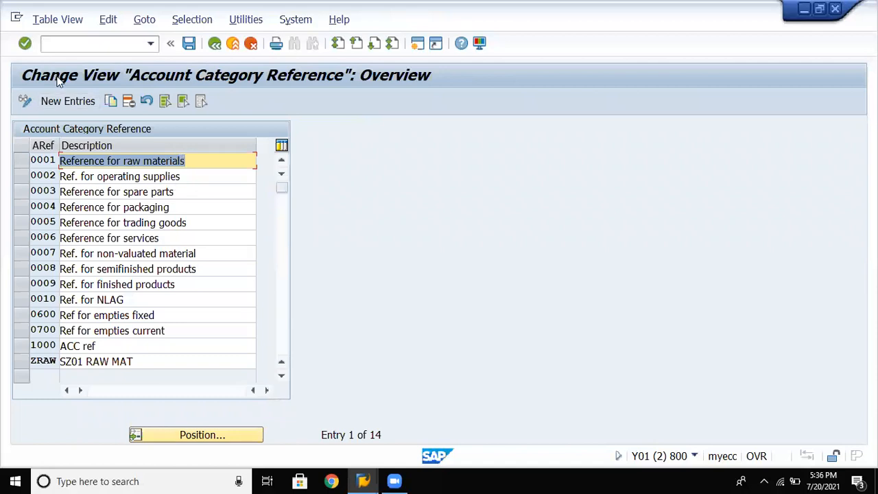
Step: Add a new account category reference B001 with the description "Account category"
left_click(63, 100)
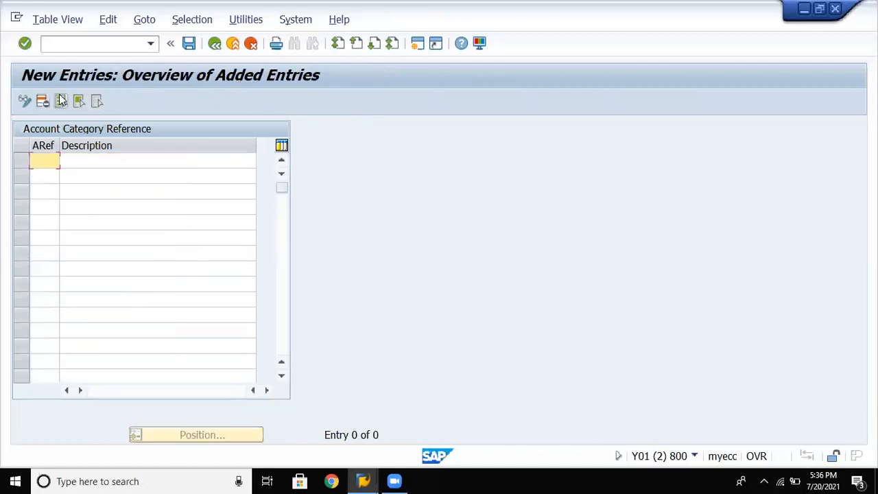
type("b001")
key("Tab")
type("A")
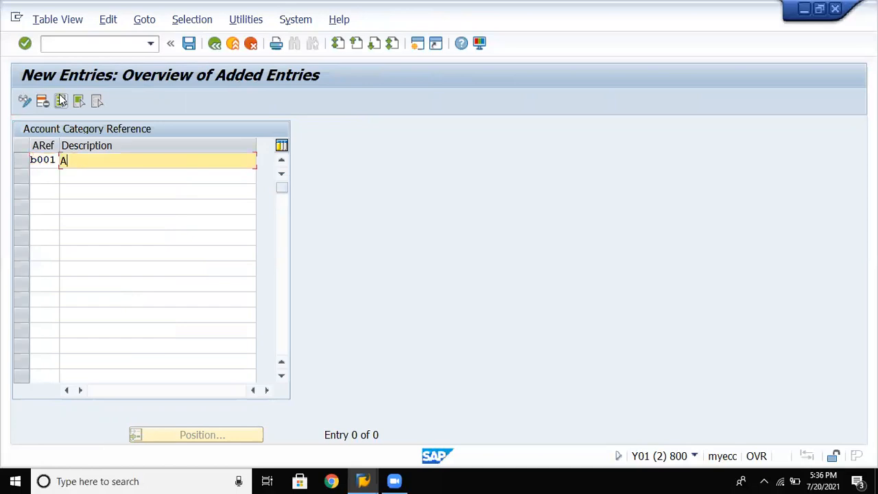
type("ccount ca")
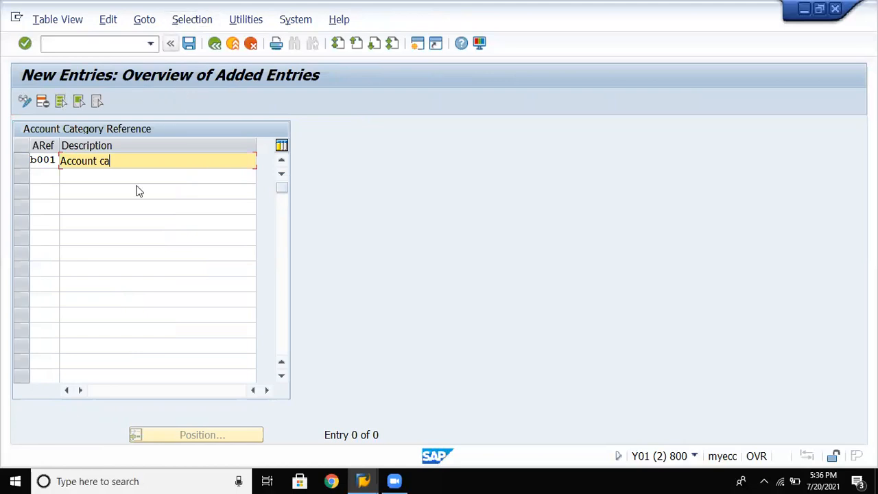
type("tegot")
key("BackSpace")
type("ry")
Step: Save the new account category reference under the proposed customizing request and return to the Account Category Reference/Valuation Classes overview
left_click(190, 43)
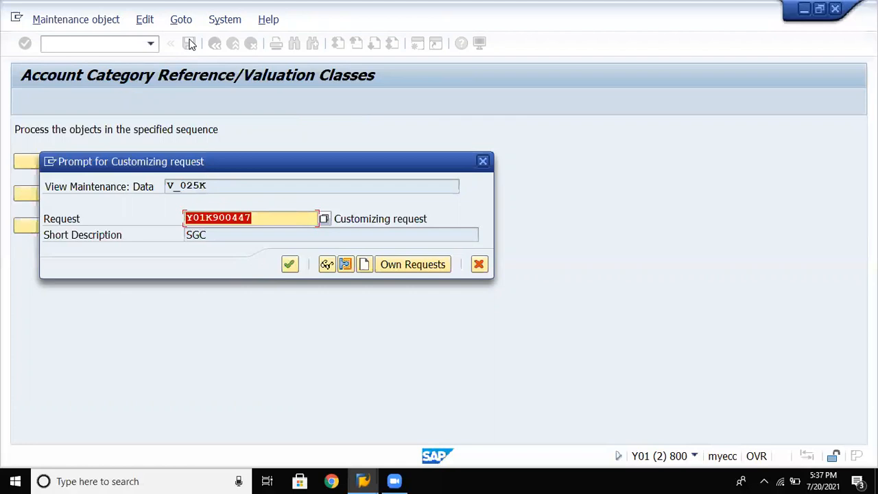
key("Return")
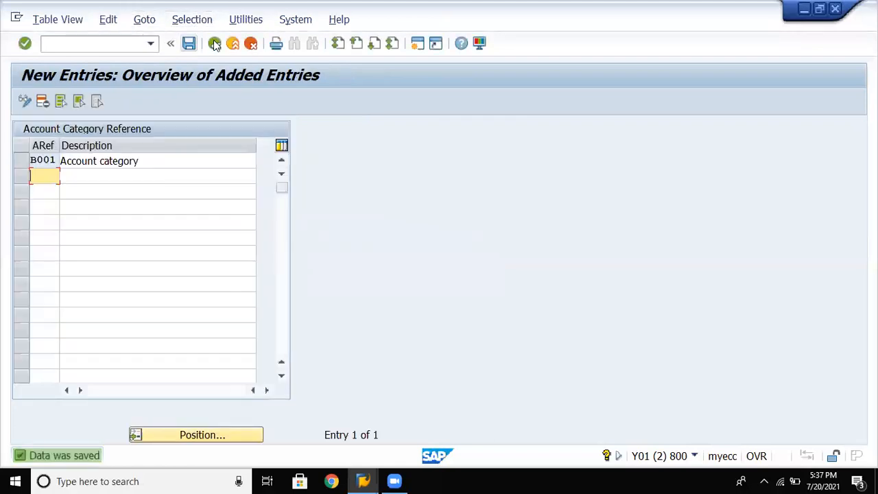
left_click(215, 44)
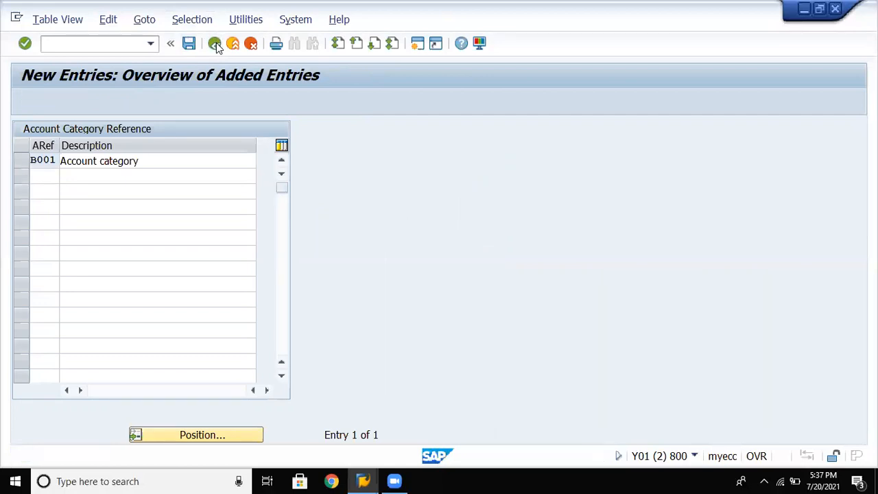
left_click(215, 43)
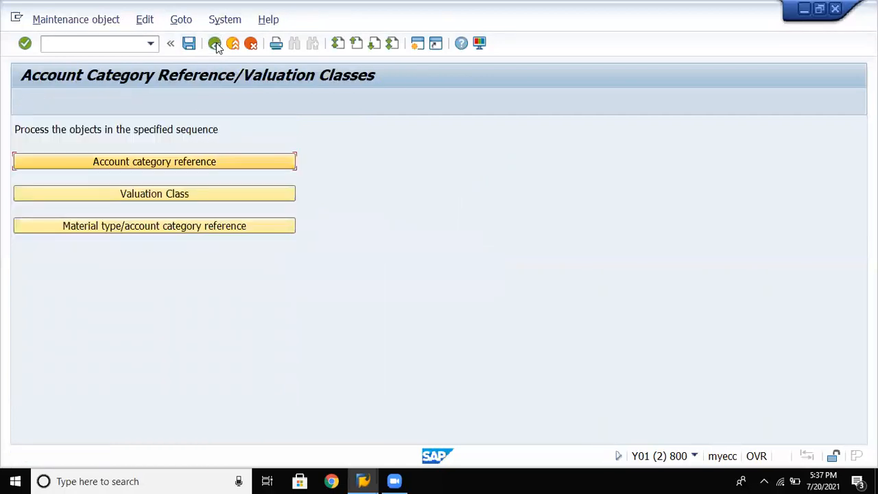
Step: Add a new valuation class B001 with account category reference B001 and the description "valuation class - b001"
left_click(196, 192)
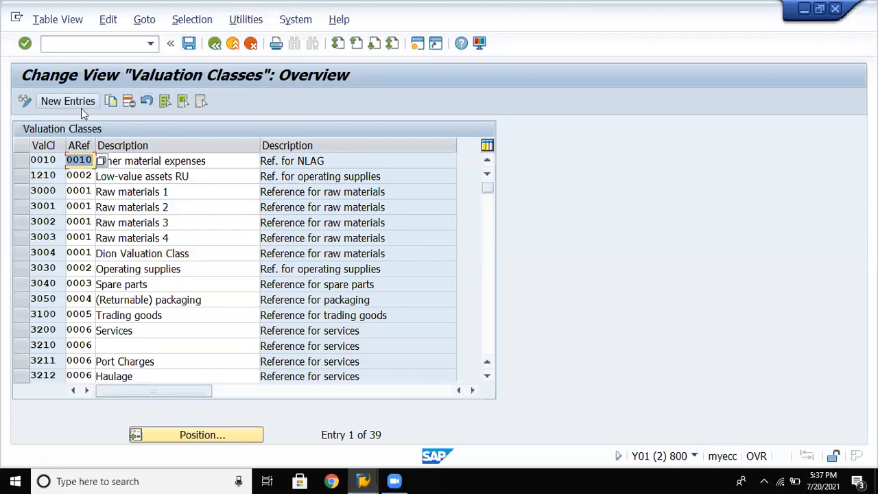
left_click(81, 108)
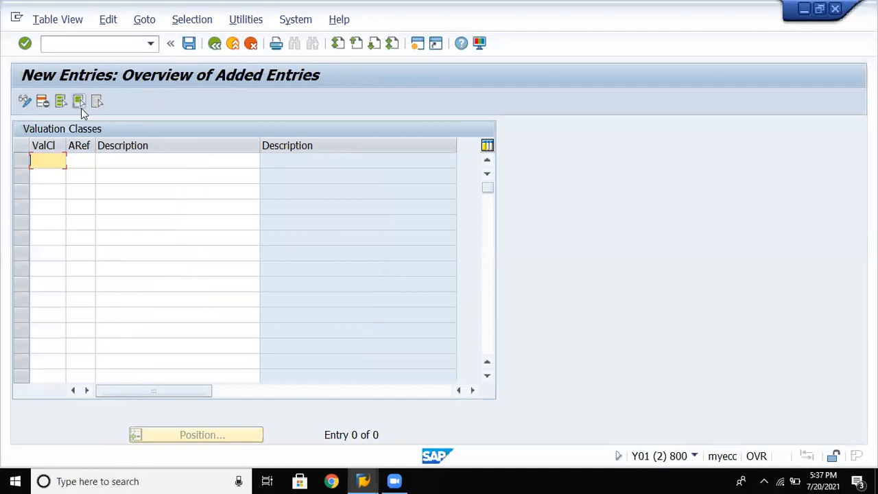
type("b001")
key("Tab")
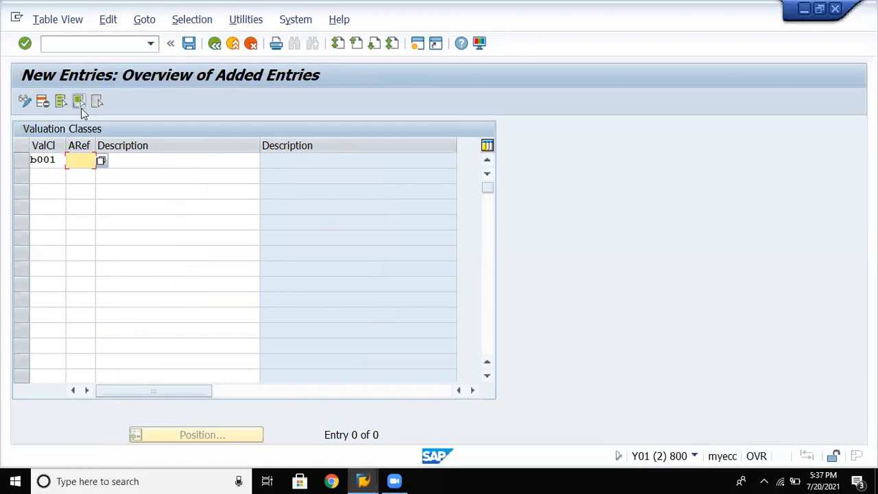
type("b001")
key("Tab")
type("va")
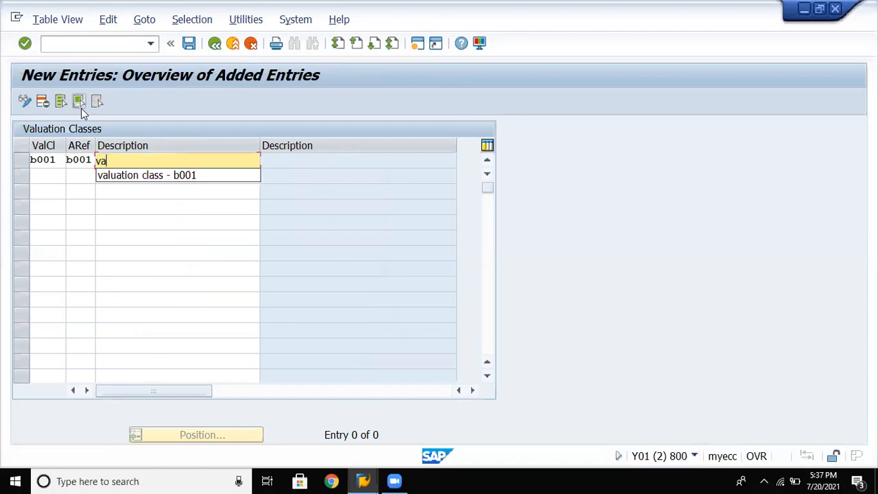
type("luatuin")
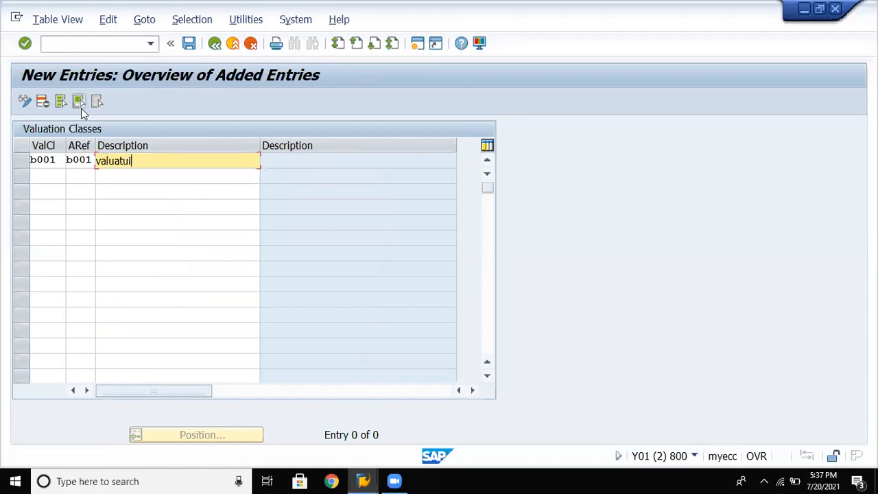
key("BackSpace")
key("BackSpace")
key("BackSpace")
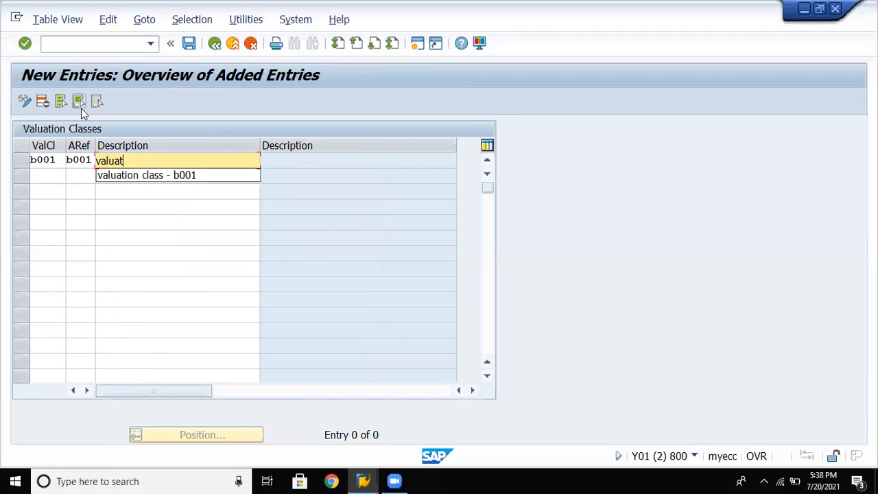
key("Down")
key("Return")
key("Return")
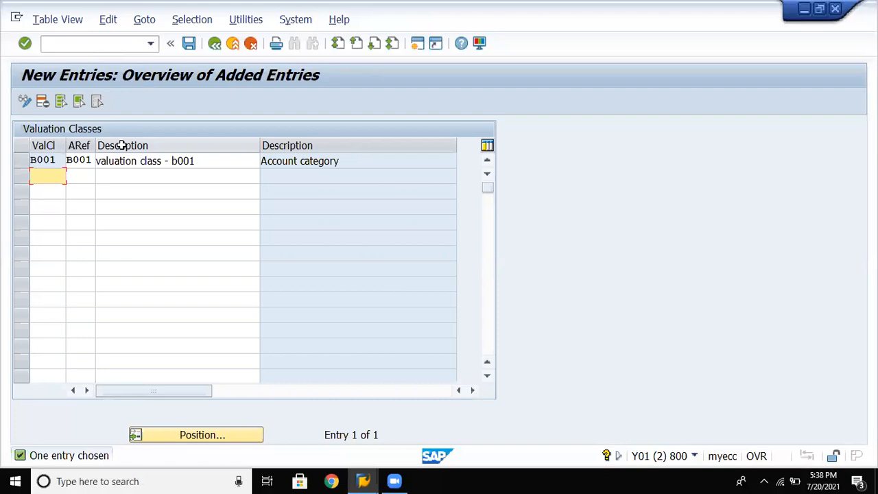
Step: Save the new valuation class under the proposed customizing request and return to the Account Category Reference/Valuation Classes overview
left_click(189, 44)
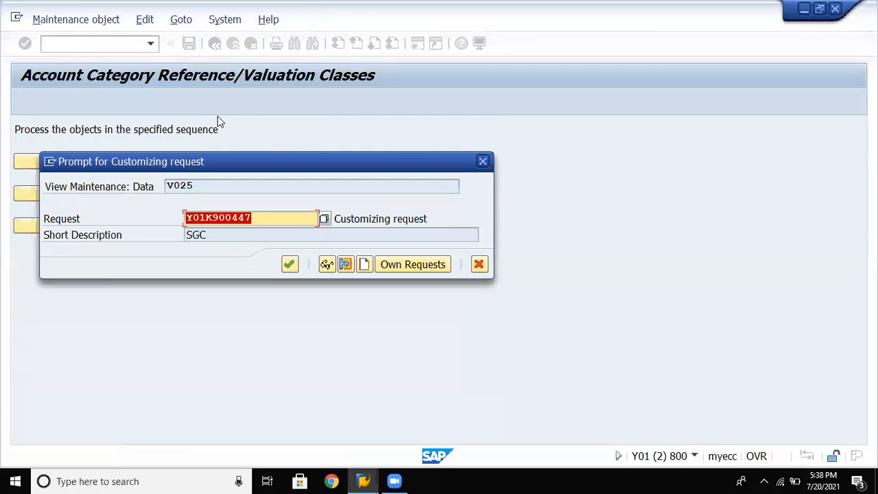
left_click(290, 266)
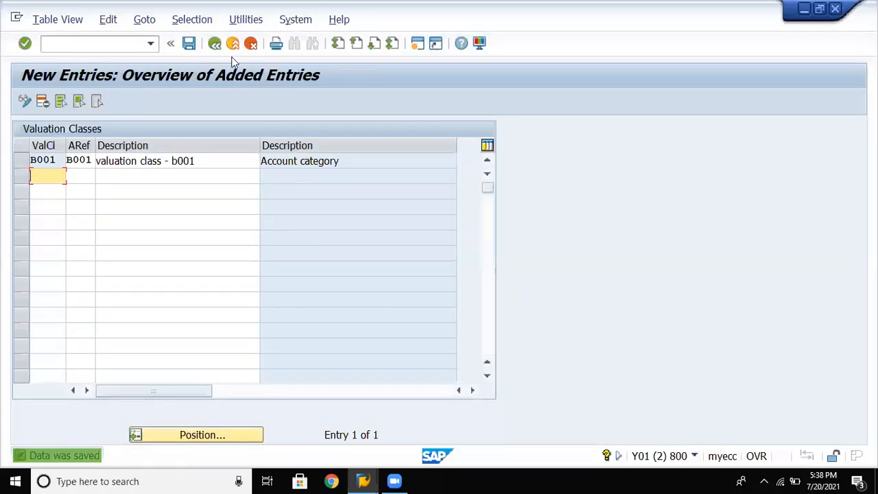
left_click(215, 44)
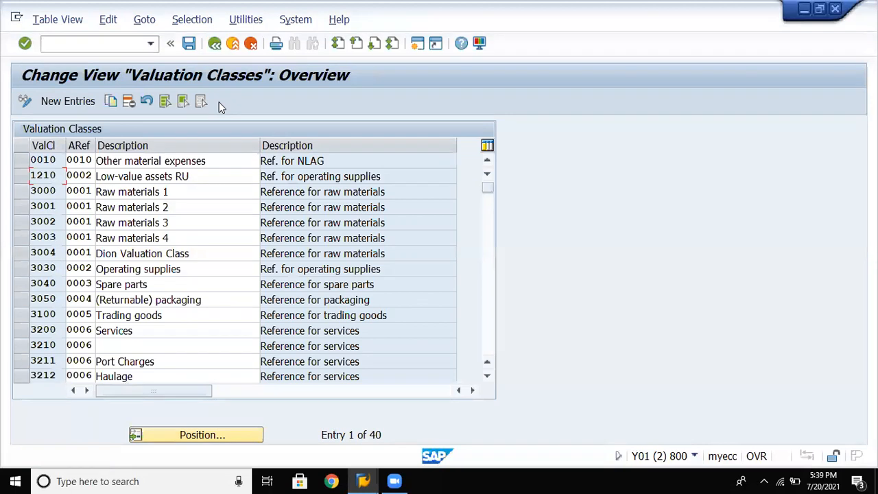
left_click(214, 44)
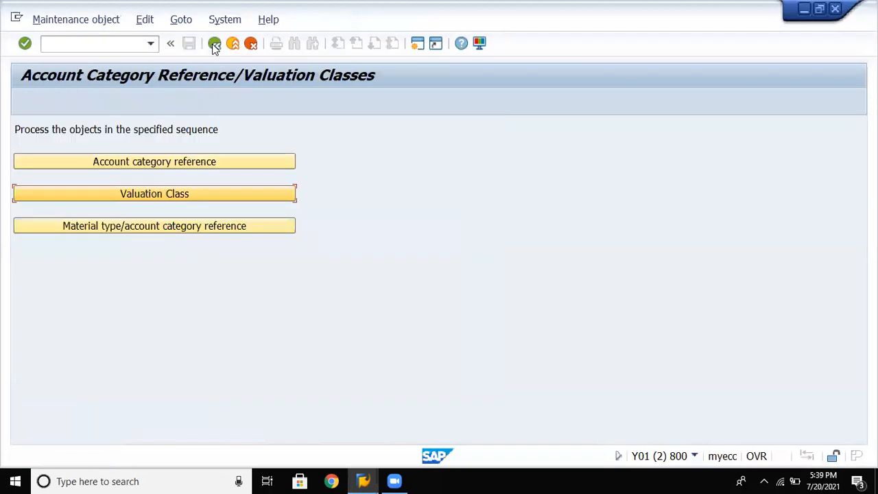
Step: Open the material type/account category reference assignments and look up material type B001
left_click(165, 230)
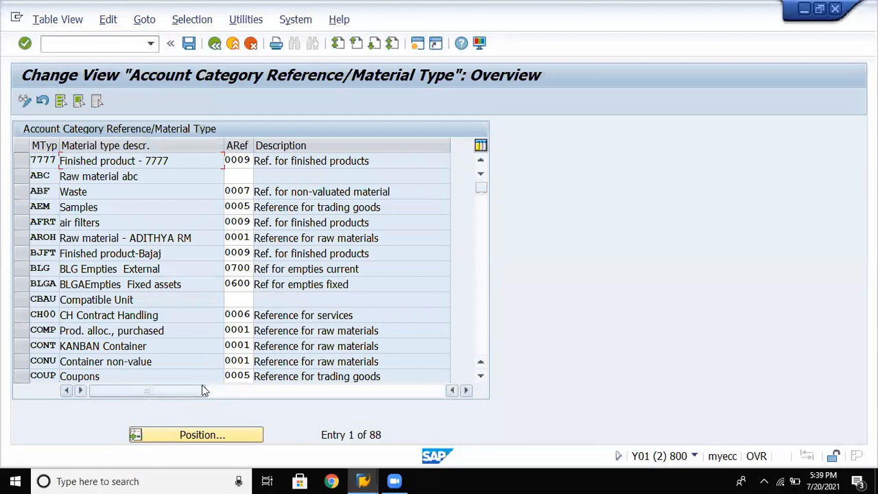
left_click(202, 436)
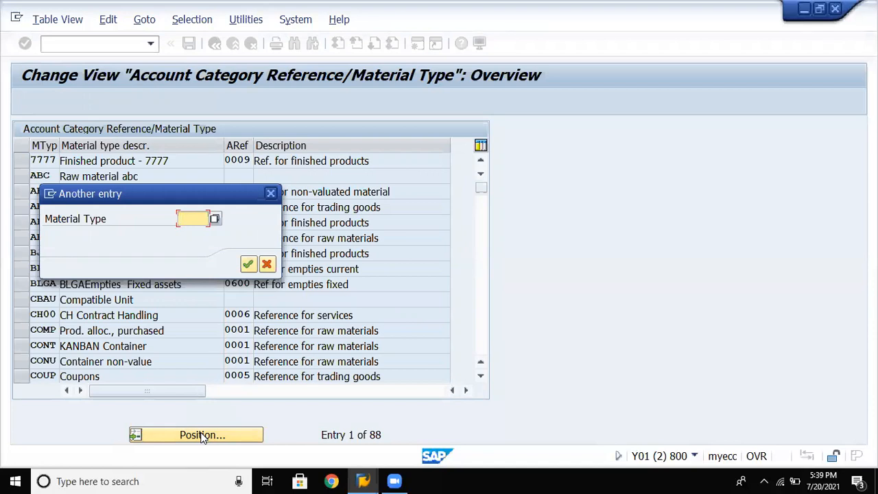
type("b001")
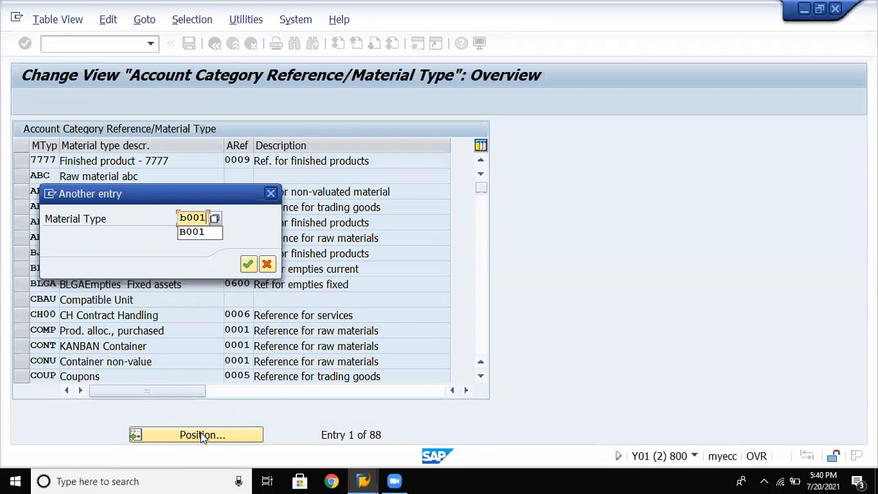
key("Return")
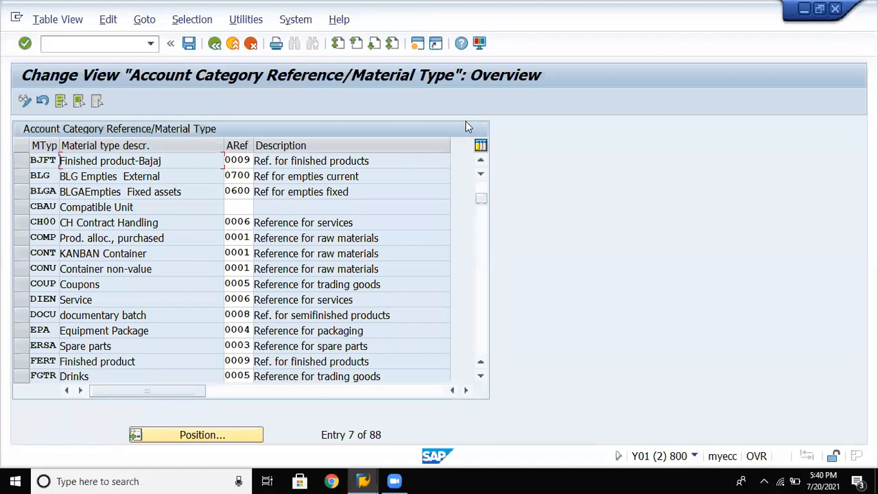
Step: Look through the list of material types and their account category references, and return to the IMG structure
left_click(479, 162)
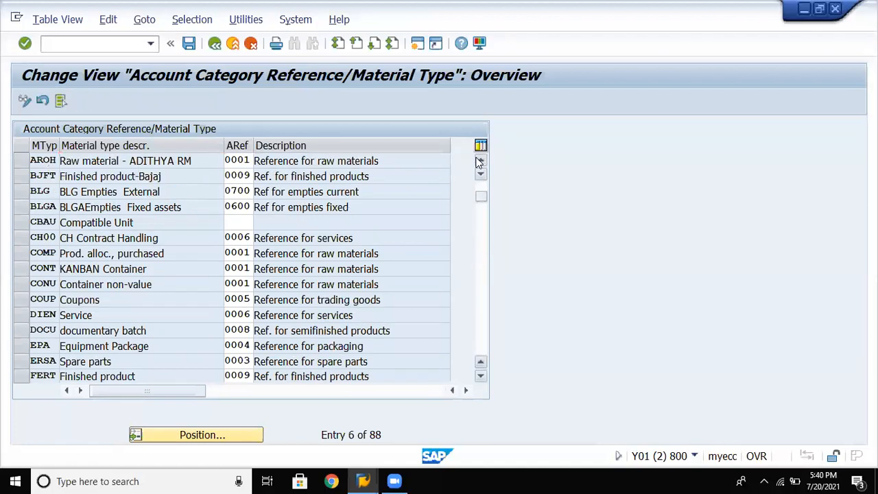
left_click(479, 161)
left_click(479, 162)
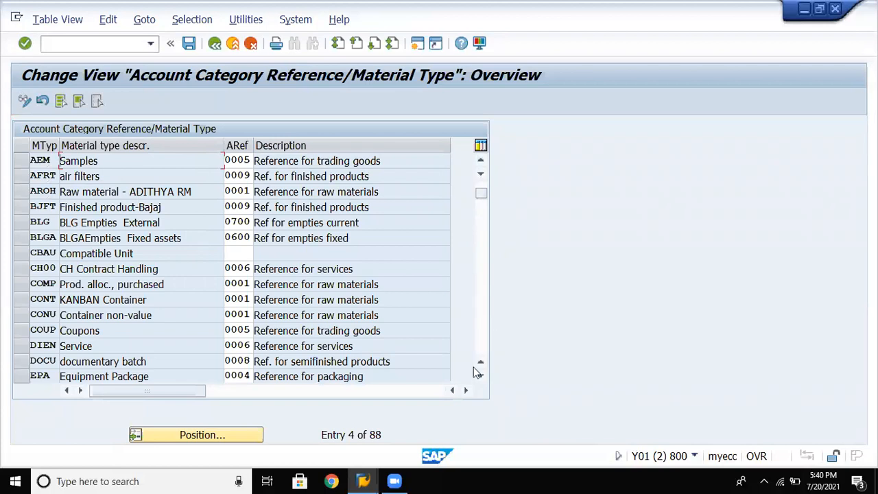
left_click(480, 333)
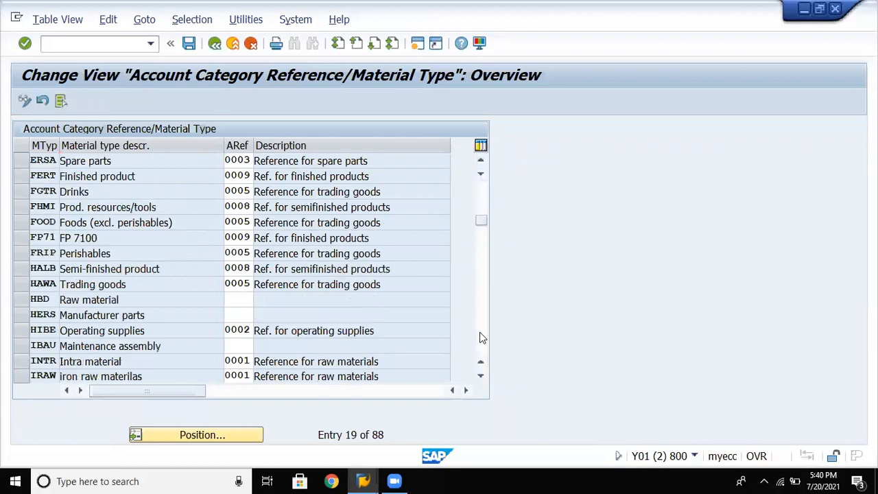
left_click(479, 332)
left_click(480, 332)
left_click(479, 333)
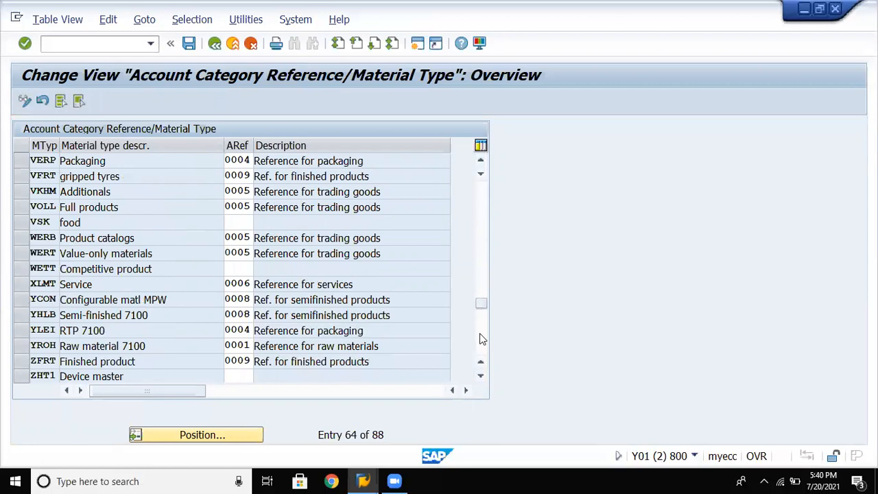
left_click(479, 332)
left_click(481, 334)
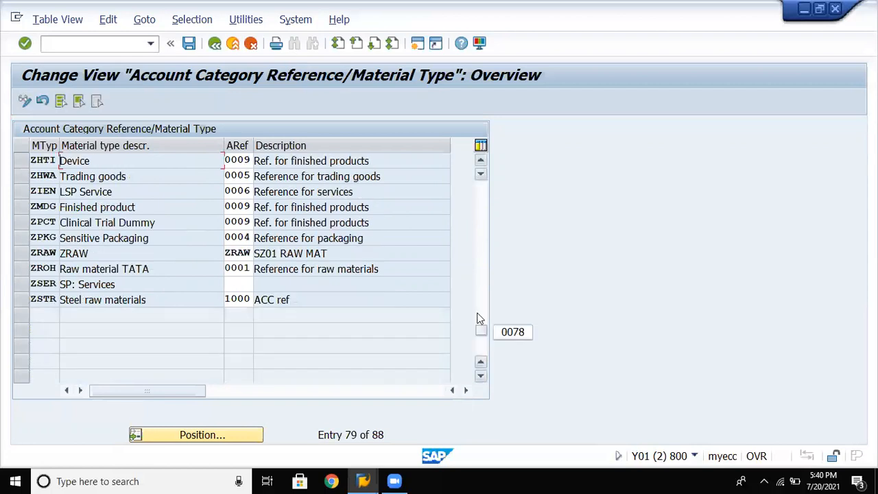
left_click(484, 197)
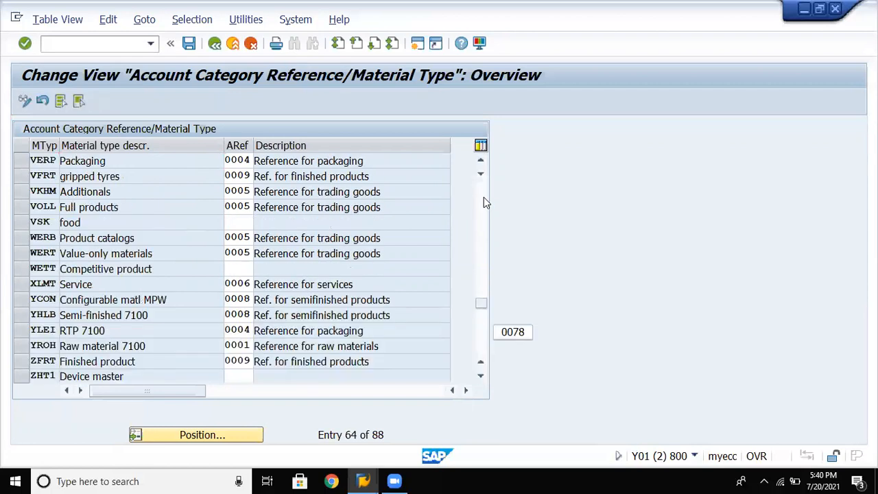
left_click(484, 197)
left_click(484, 197)
left_click(484, 197)
left_click(484, 197)
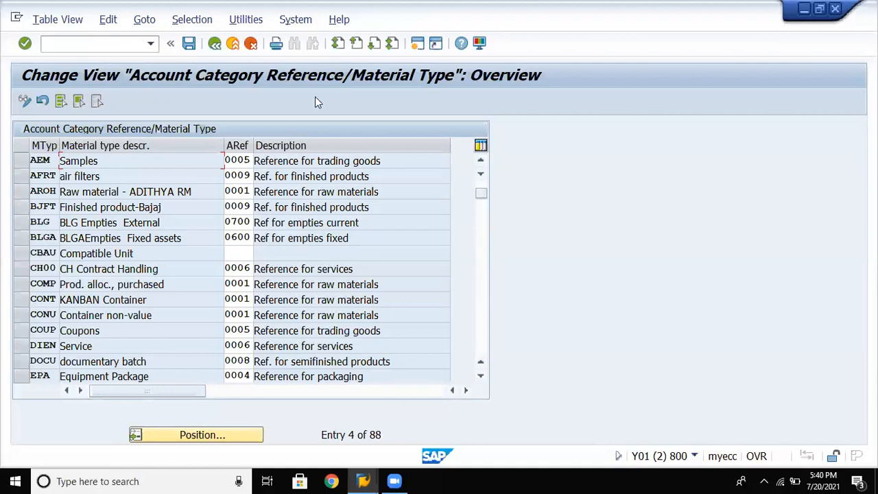
left_click(215, 44)
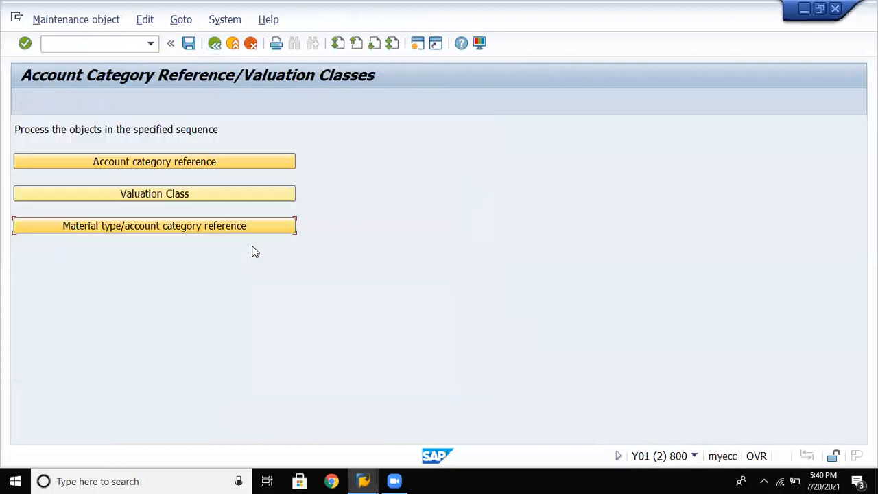
left_click(216, 45)
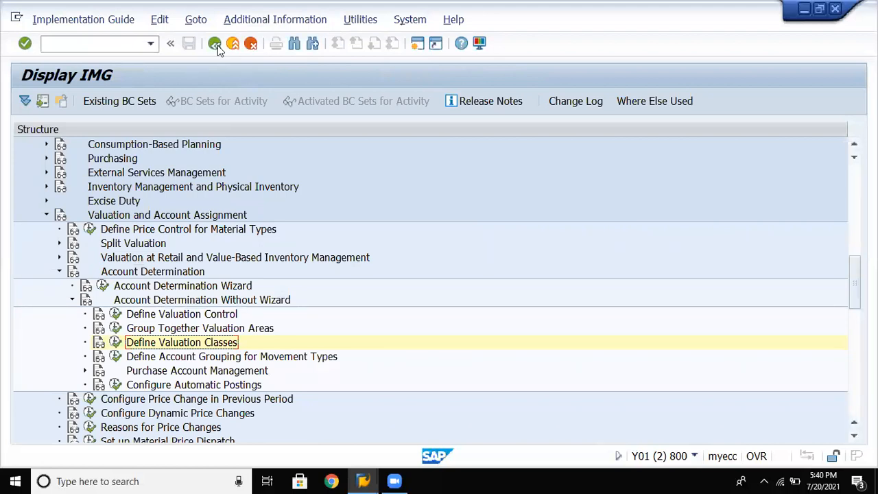
Step: Open Define Account Grouping for Movement Types, look up movement type 101, and return to the IMG structure
left_click(274, 356)
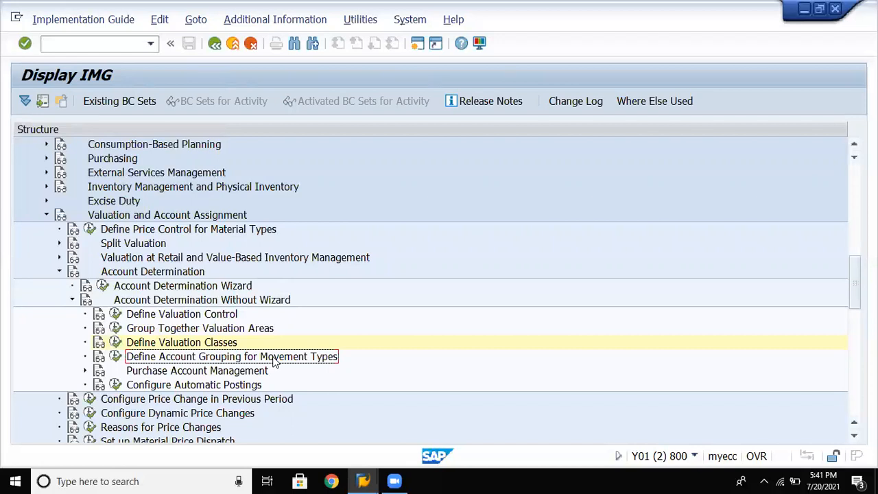
left_click(118, 357)
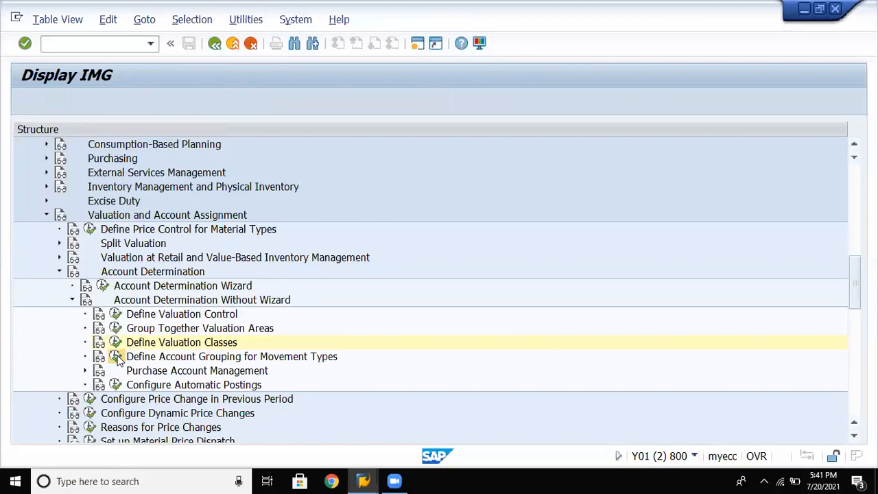
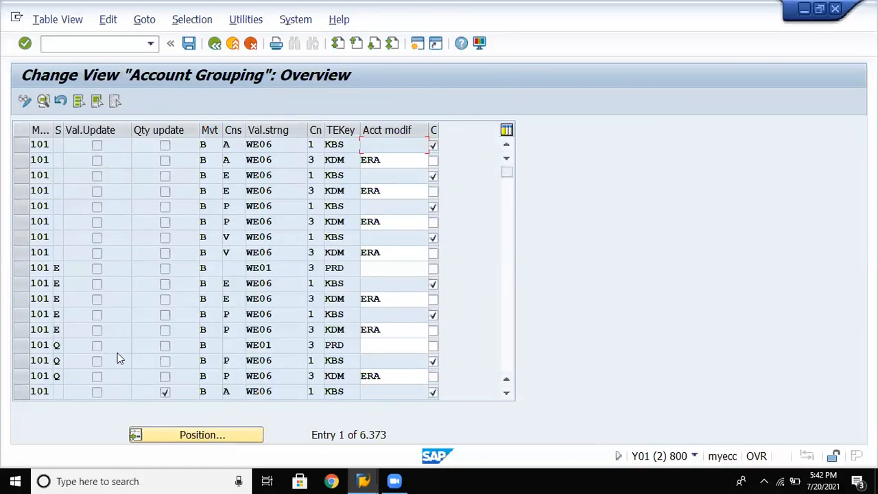
left_click(214, 432)
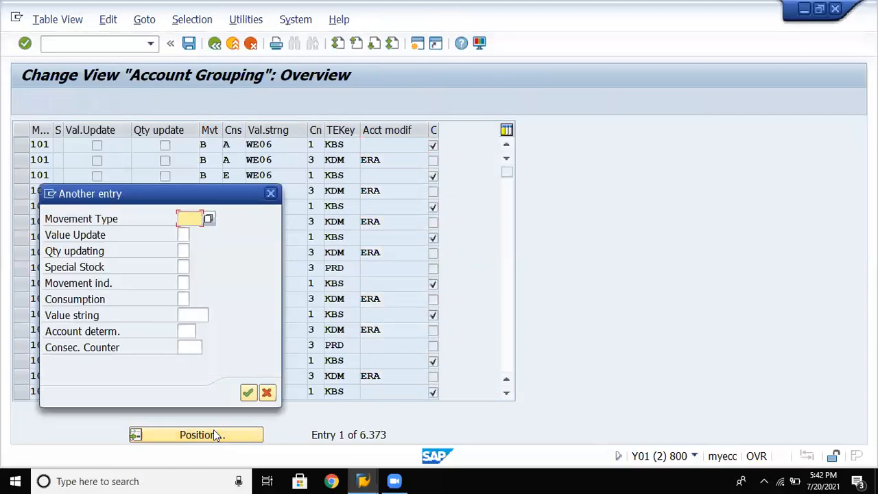
type("101")
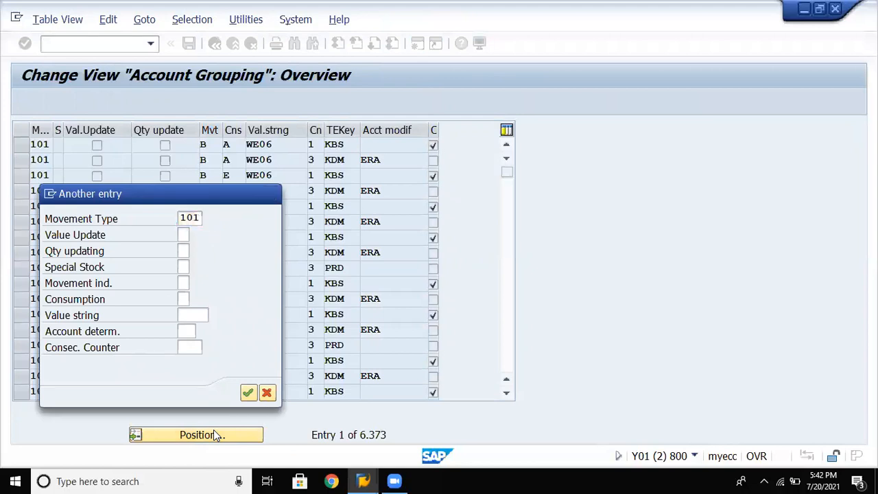
key("Return")
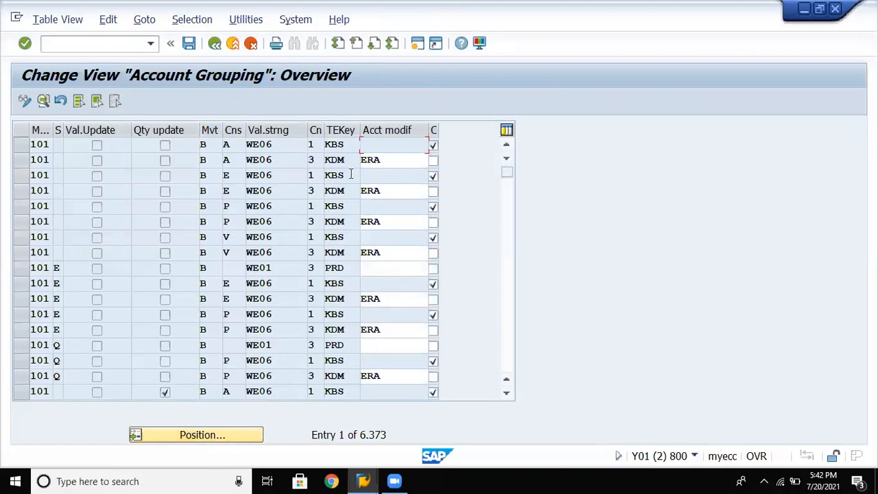
left_click(214, 43)
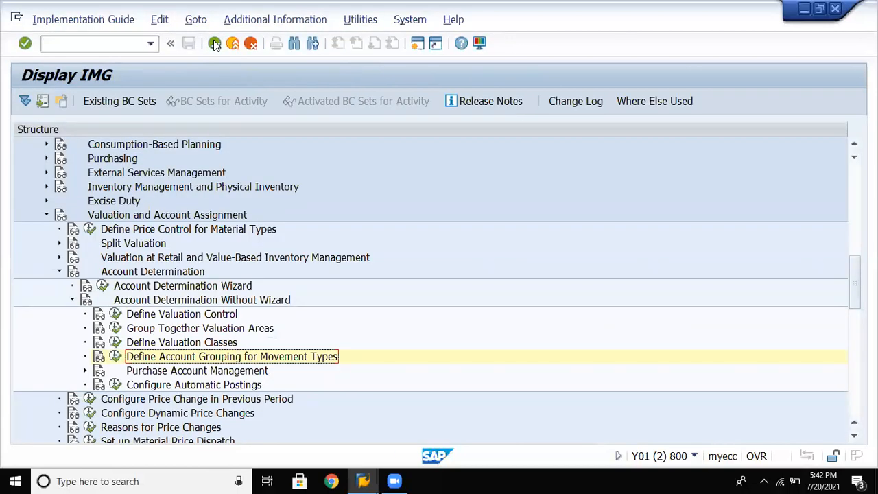
Step: Expand Purchase Account Management in the IMG structure and go to Activate Purchase Account in Company Code
left_click(157, 376)
double_click(158, 376)
key("Down")
key("Down")
key("Down")
key("Down")
key("Down")
key("Down")
key("Down")
key("Down")
key("Down")
key("Down")
key("Down")
key("Down")
key("Up")
key("Up")
key("Up")
key("Up")
key("Up")
key("Up")
key("Up")
key("Up")
key("Up")
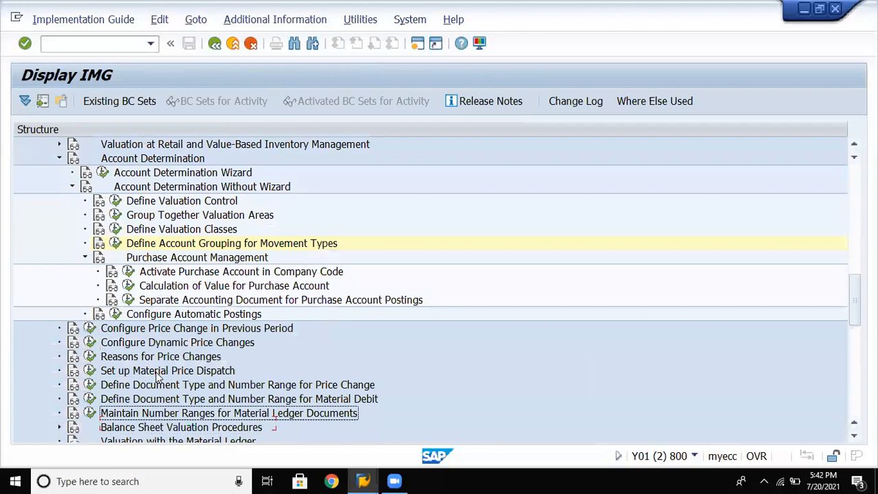
key("Up")
key("Up")
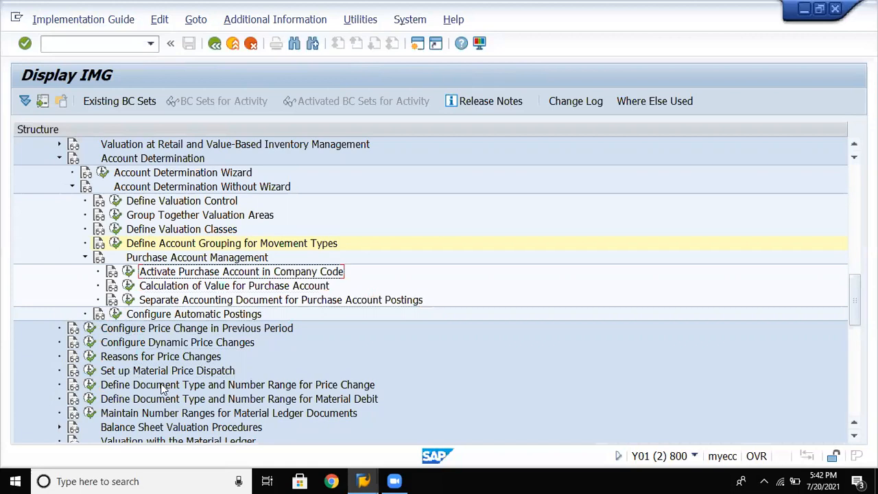
Step: Activate the purchase account for company code B001 and save the change in customizing request Y01K900447
left_click(129, 273)
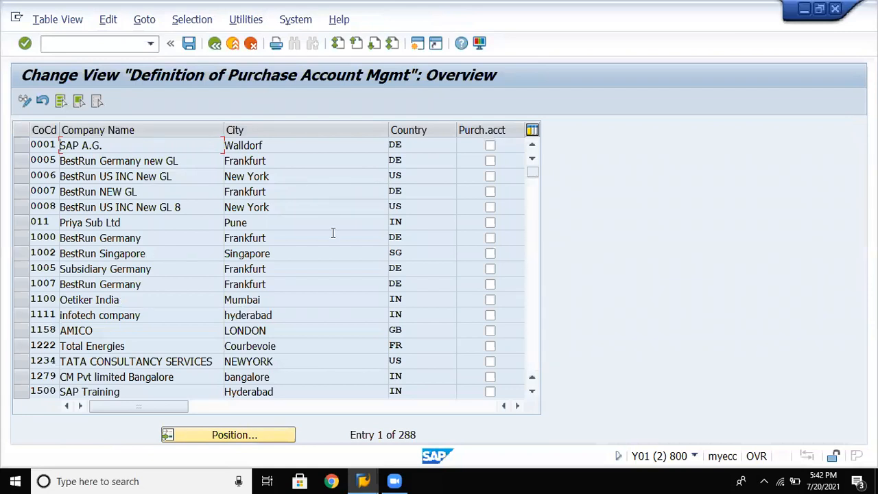
left_click(245, 434)
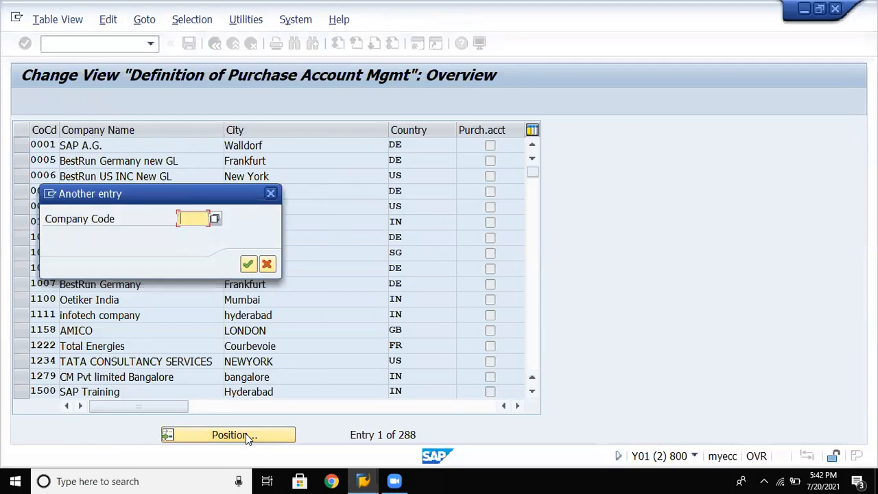
type("b001")
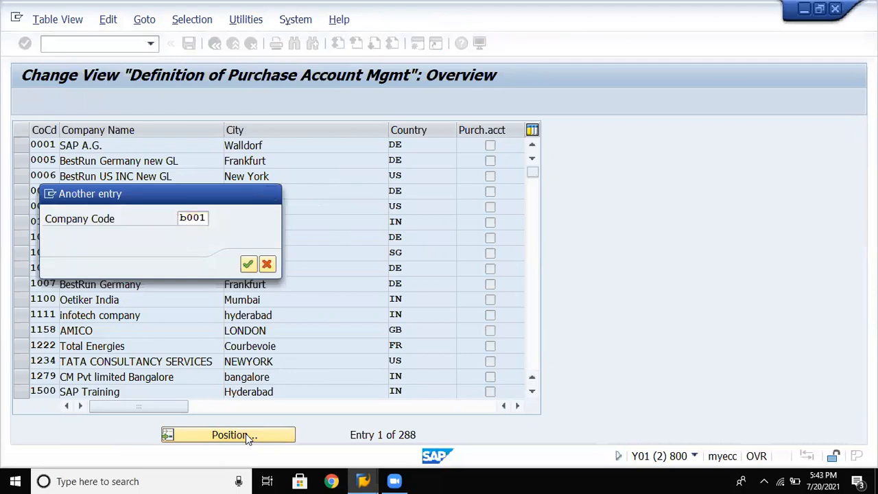
key("Return")
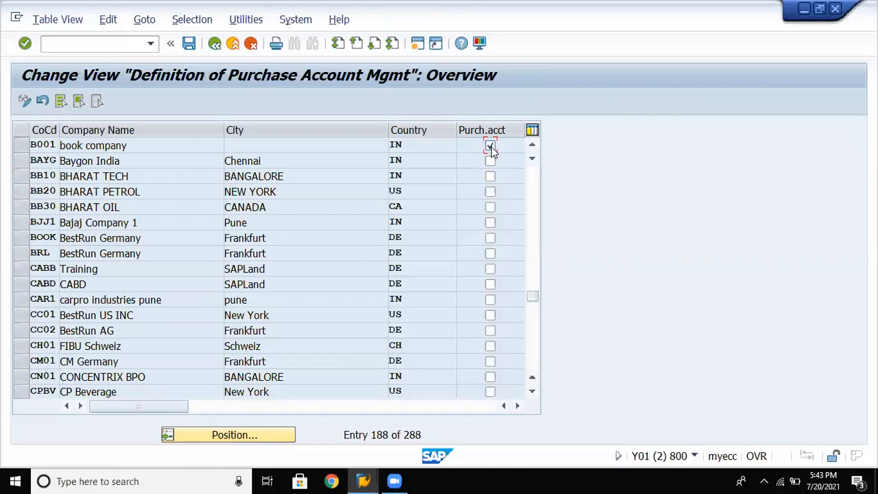
left_click(190, 44)
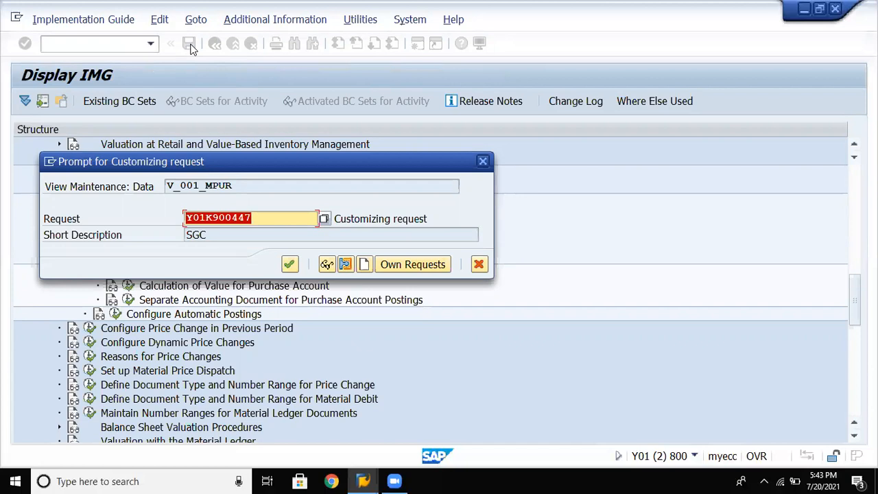
key("Return")
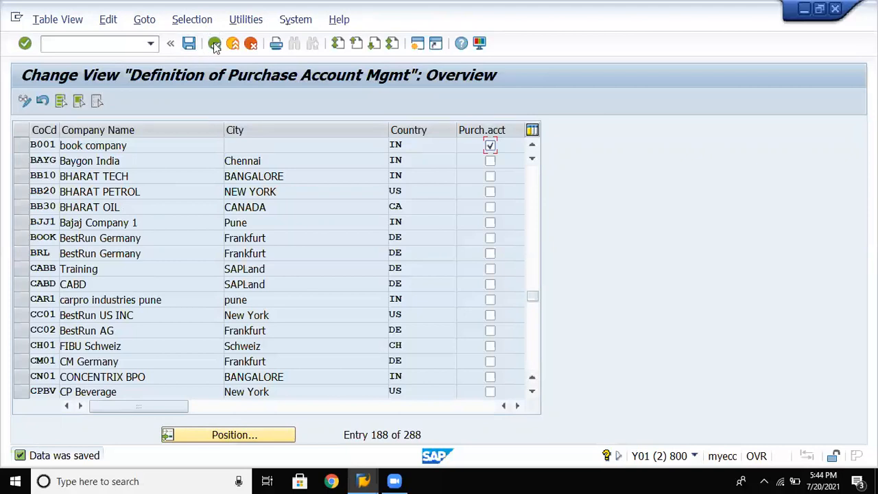
left_click(215, 44)
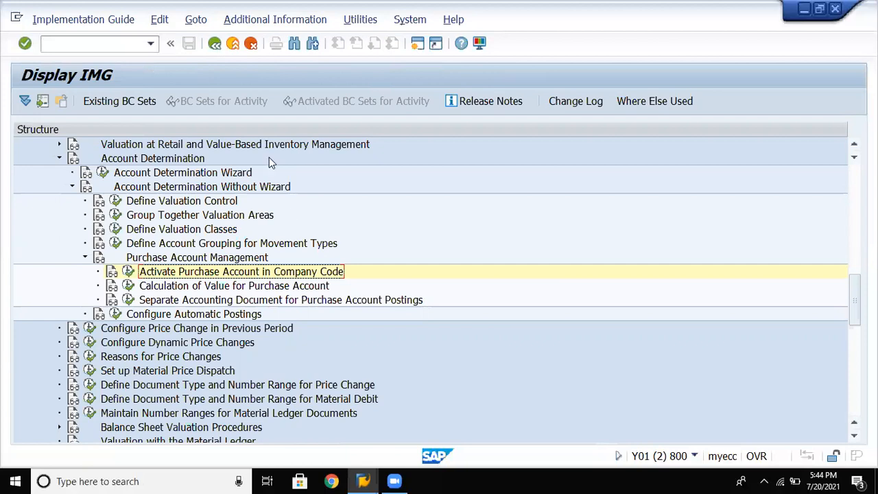
Step: Collapse Purchase Account Management in the IMG structure and open Configure Automatic Postings
left_click(185, 300)
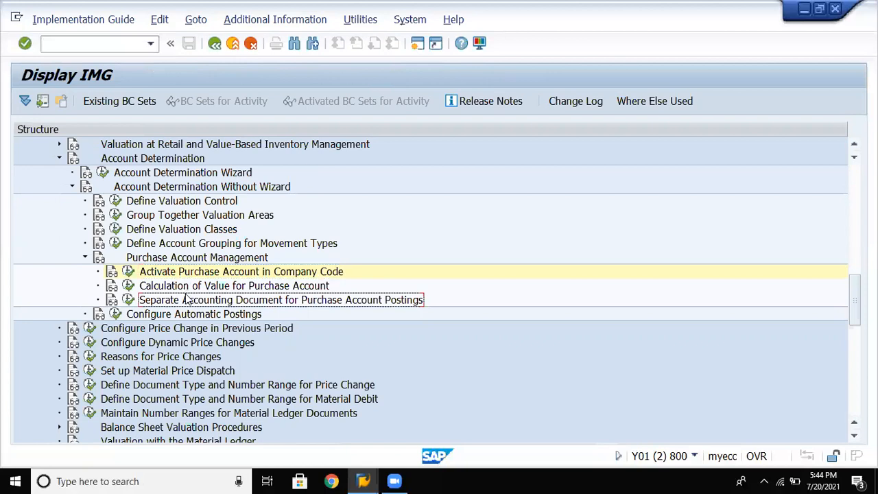
double_click(223, 258)
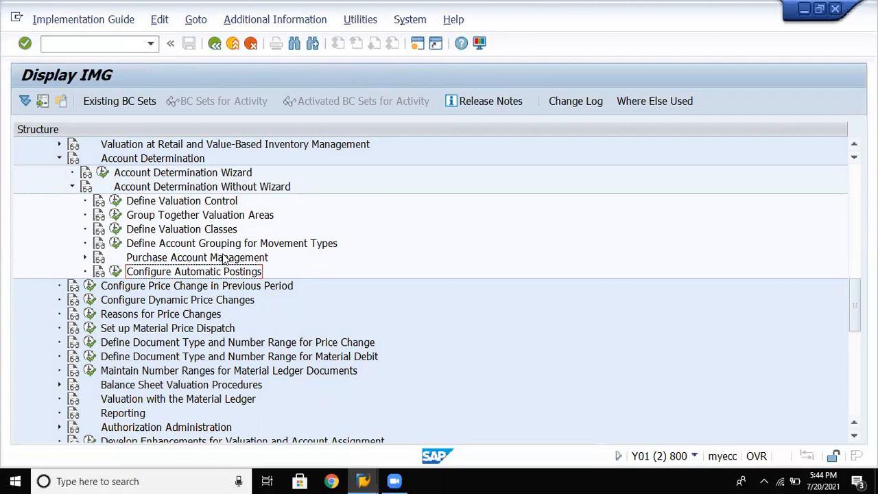
left_click(116, 271)
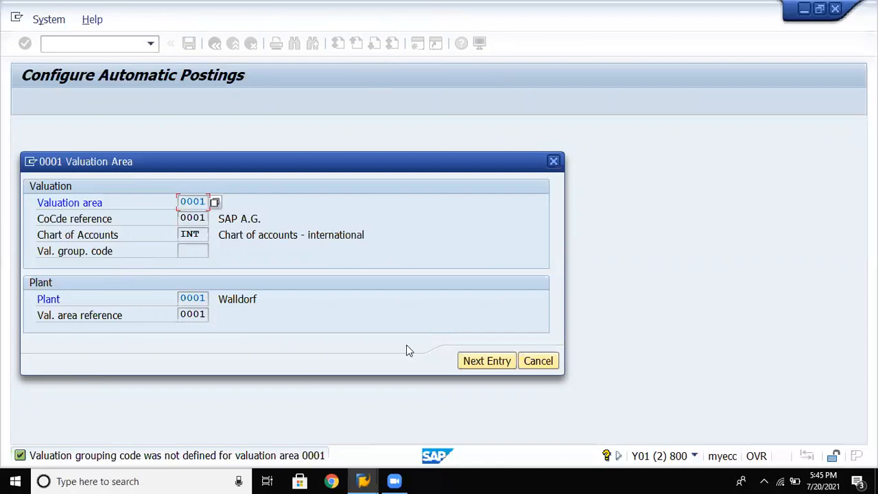
Step: Go through the valuation area entries one after another, and cancel the remaining ones
left_click(498, 367)
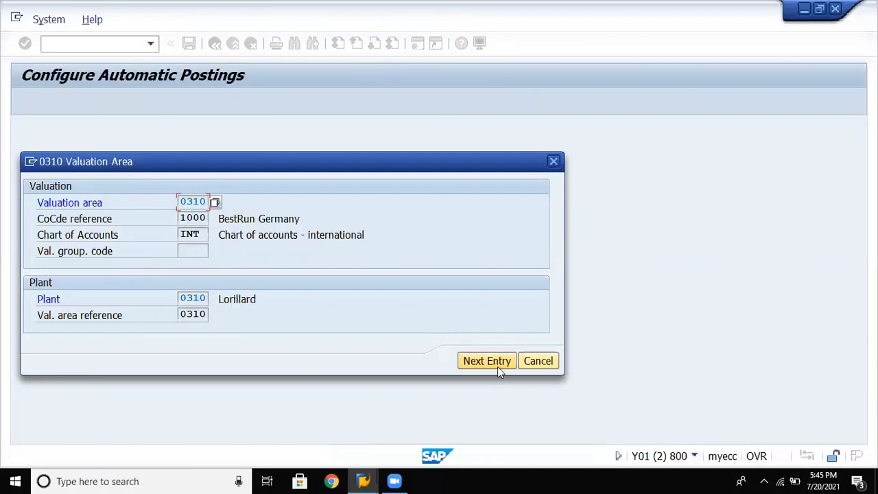
left_click(498, 366)
left_click(498, 366)
left_click(495, 364)
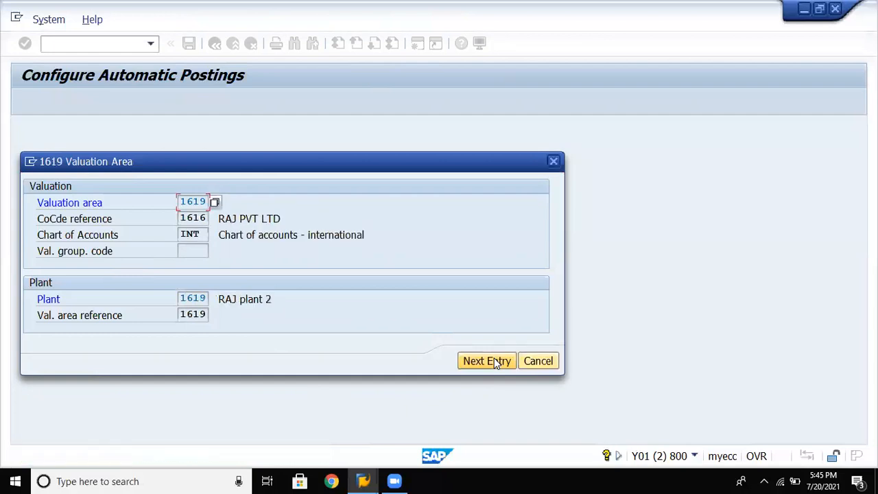
left_click(494, 364)
left_click(492, 360)
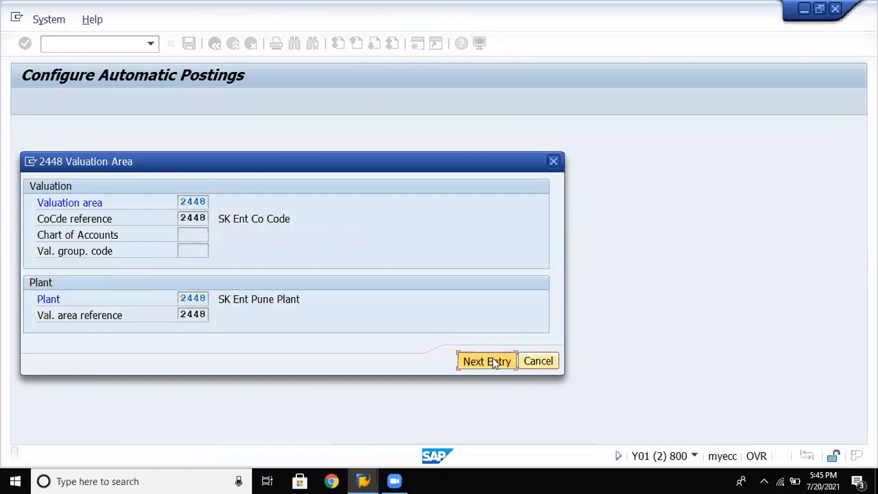
left_click(493, 360)
left_click(494, 362)
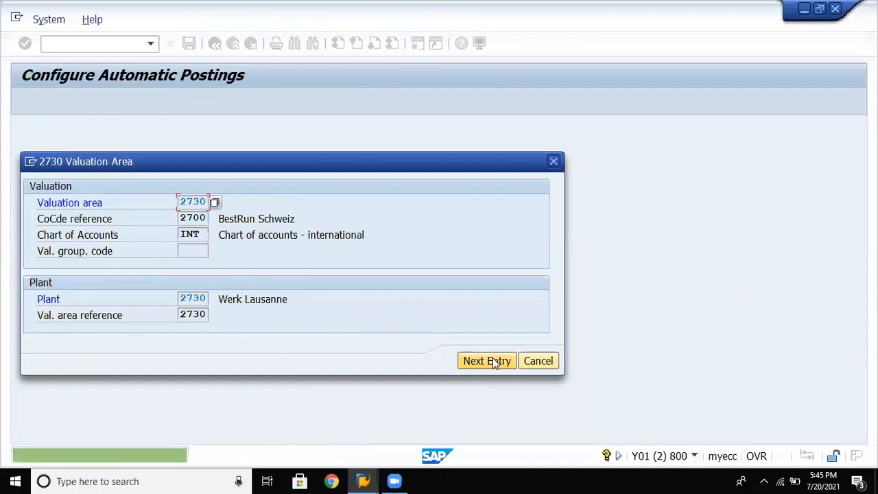
left_click(494, 362)
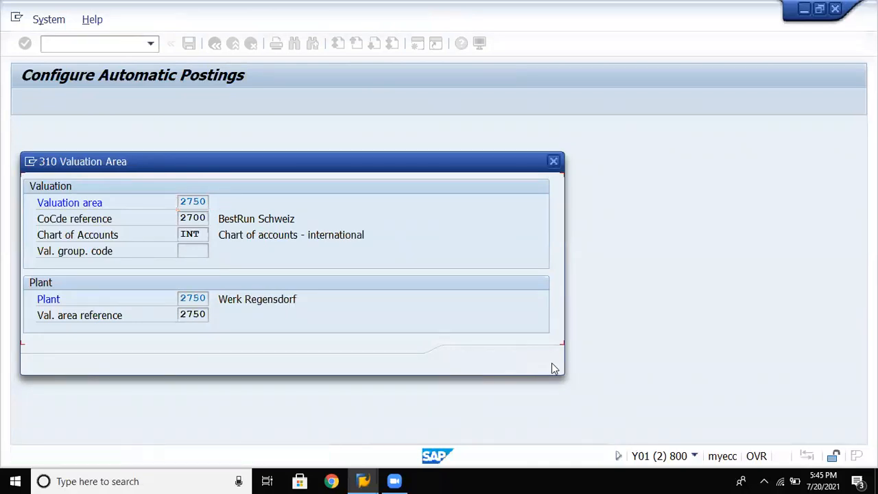
left_click(552, 364)
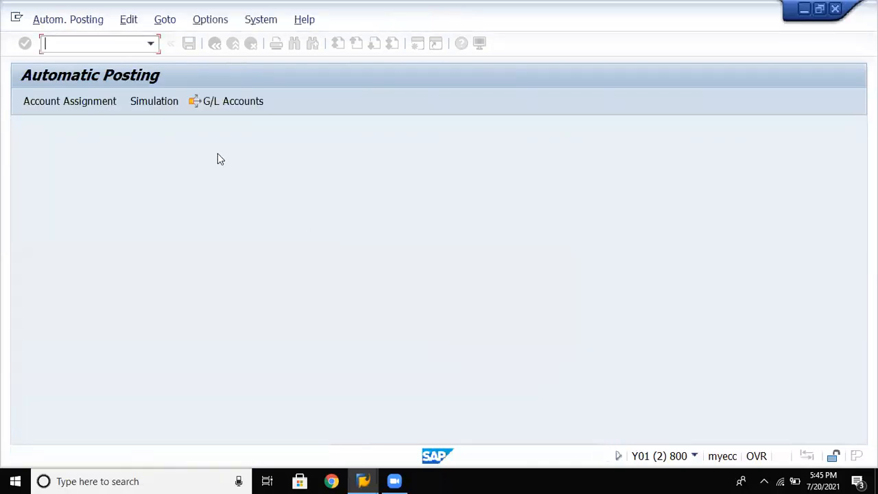
Step: Open the account assignment rules of the Inventory posting procedure BSX for chart of accounts B001
left_click(85, 101)
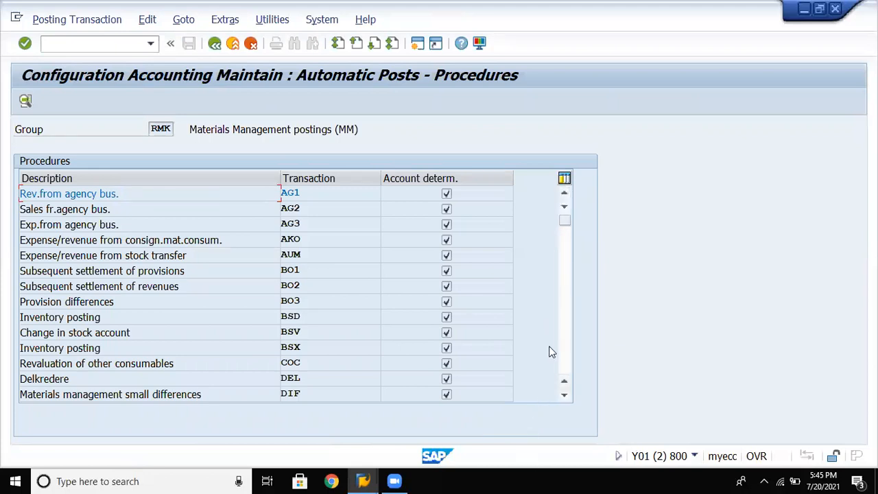
left_click(206, 348)
double_click(207, 348)
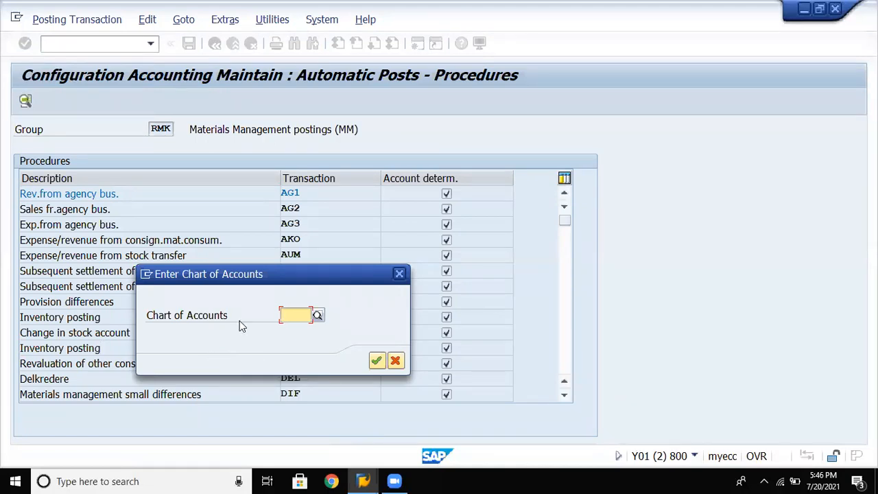
type("b001")
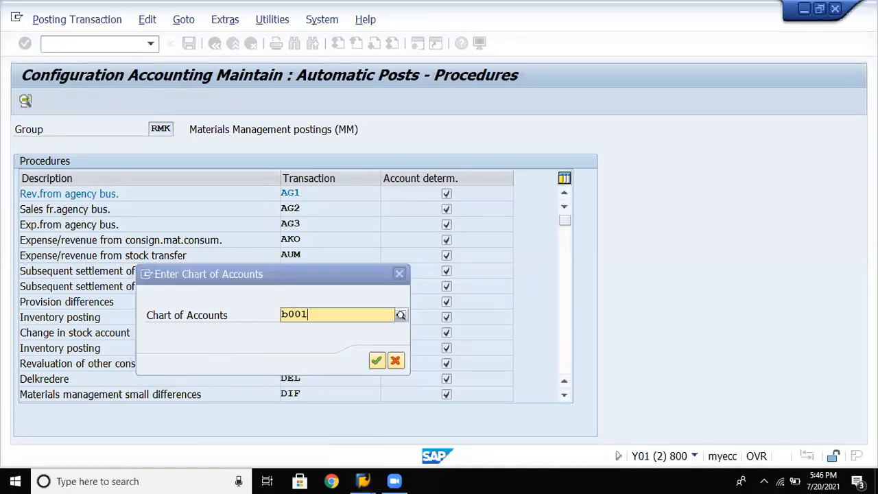
key("Return")
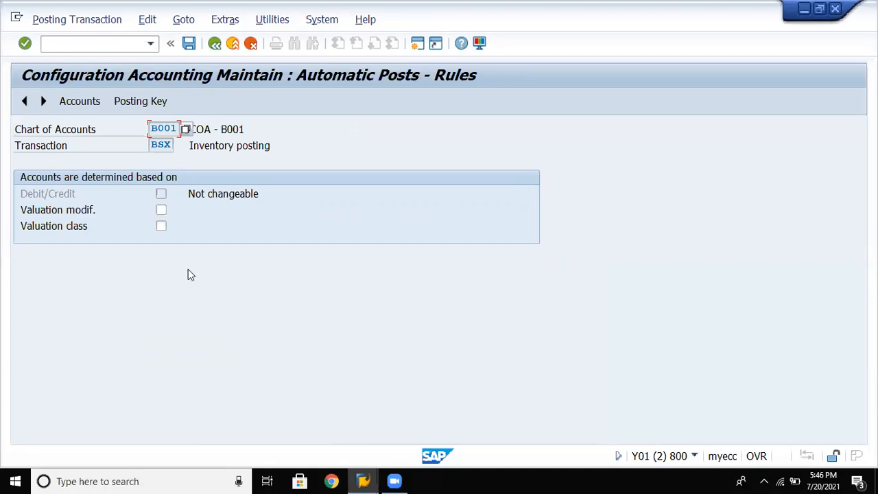
Step: Make the BSX account determination depend on the valuation class and save the rules
left_click(162, 227)
left_click(83, 105)
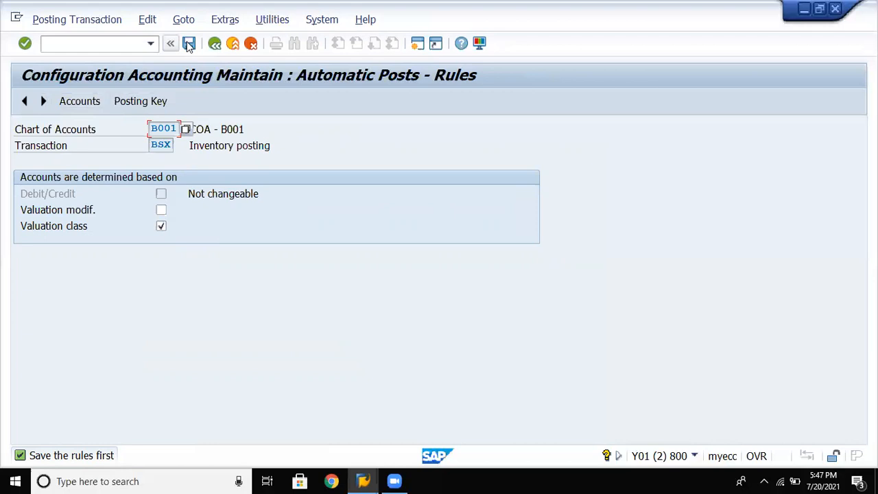
key("ctrl+s")
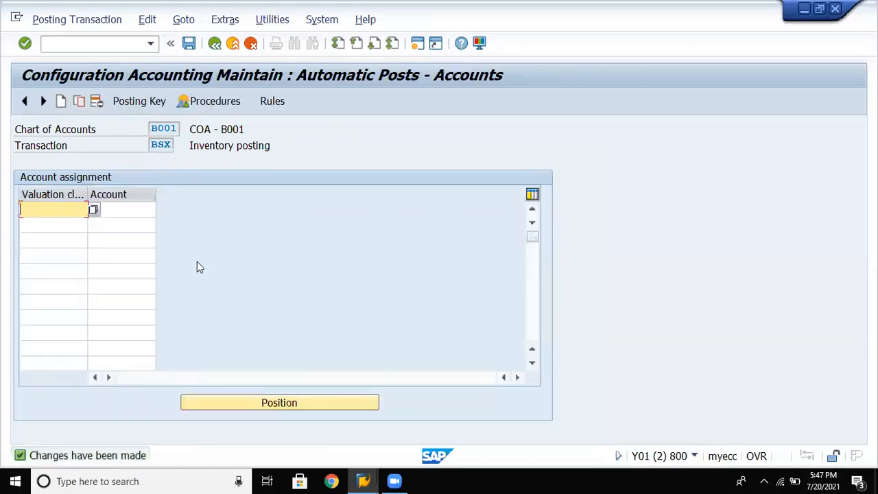
Step: Look through the list of available valuation classes and close it without choosing one
left_click(93, 211)
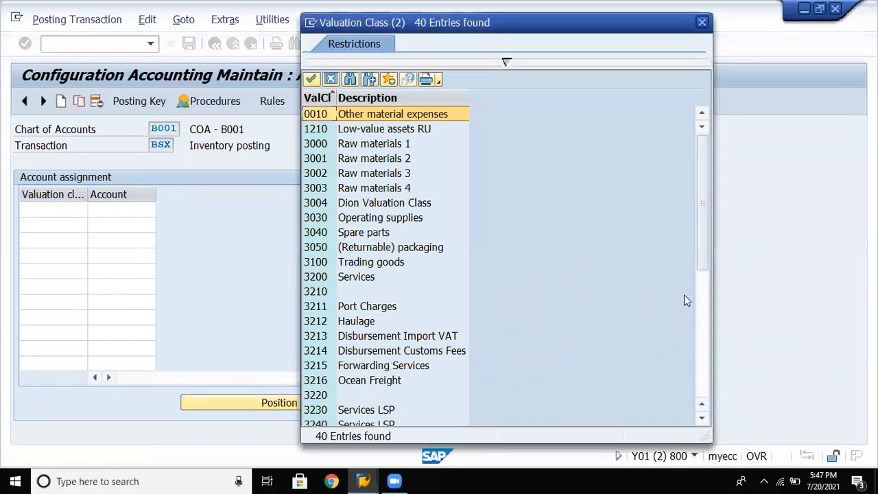
left_click(703, 371)
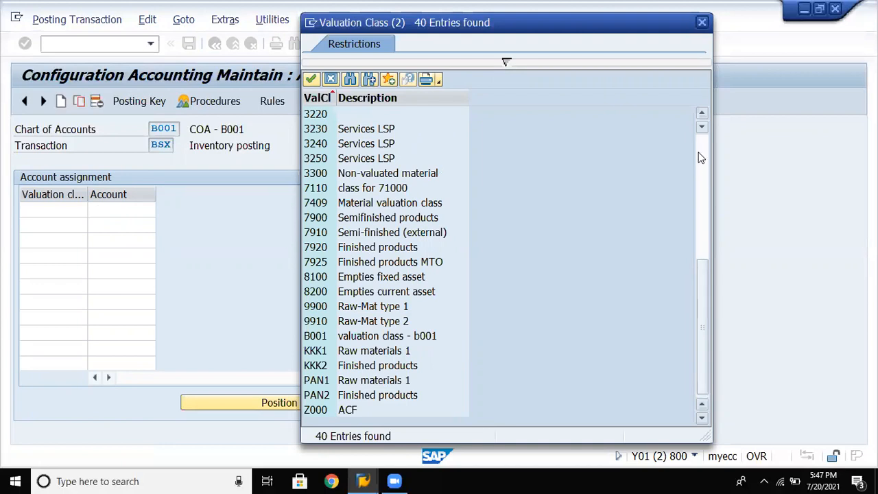
left_click(703, 146)
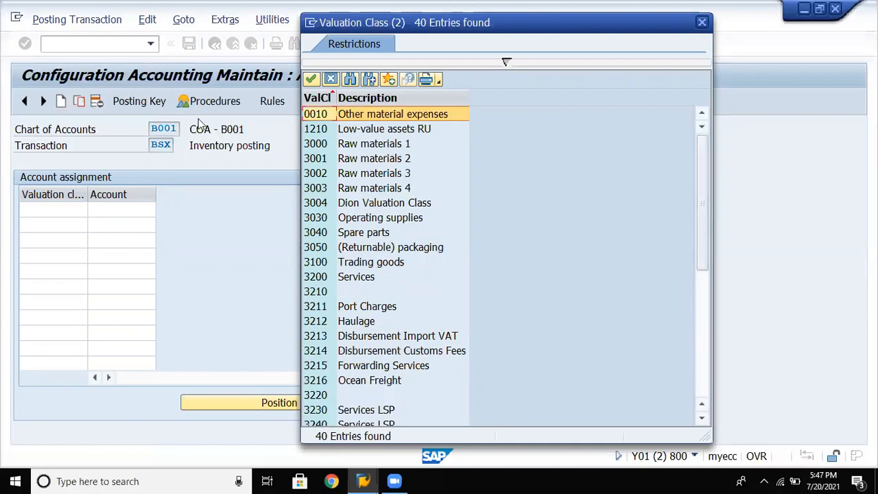
left_click(330, 79)
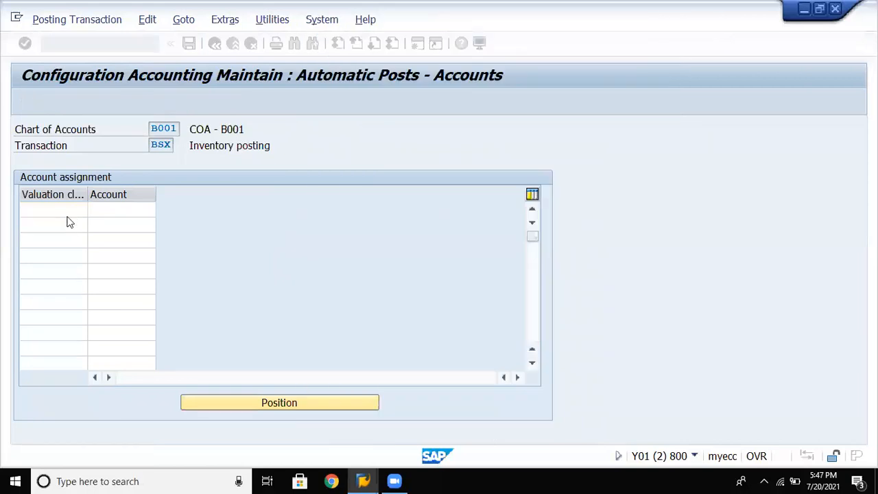
Step: Assign G/L account 200005 from chart of accounts B001 to valuation class B001 for inventory posting
left_click(76, 212)
type("b001")
key("Return")
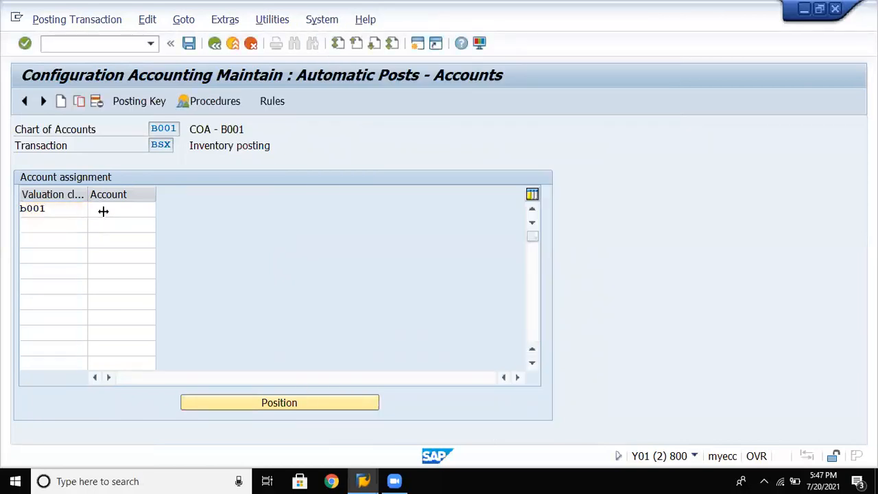
left_click(138, 209)
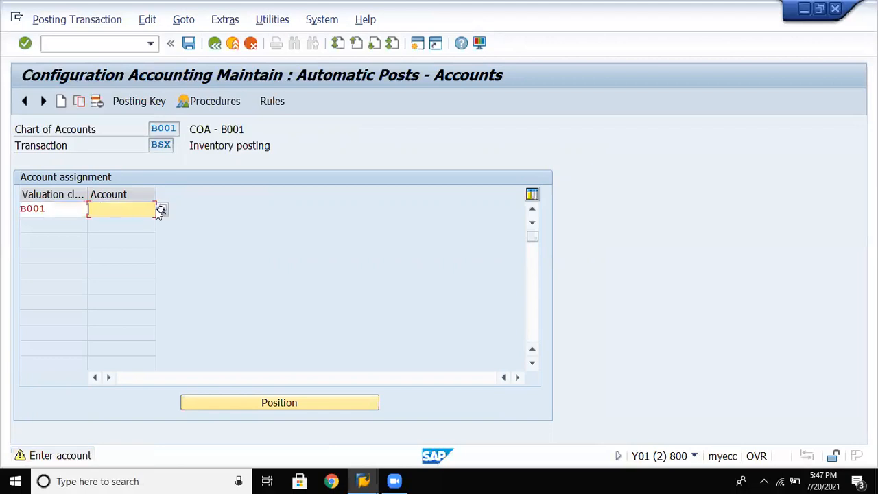
left_click(161, 210)
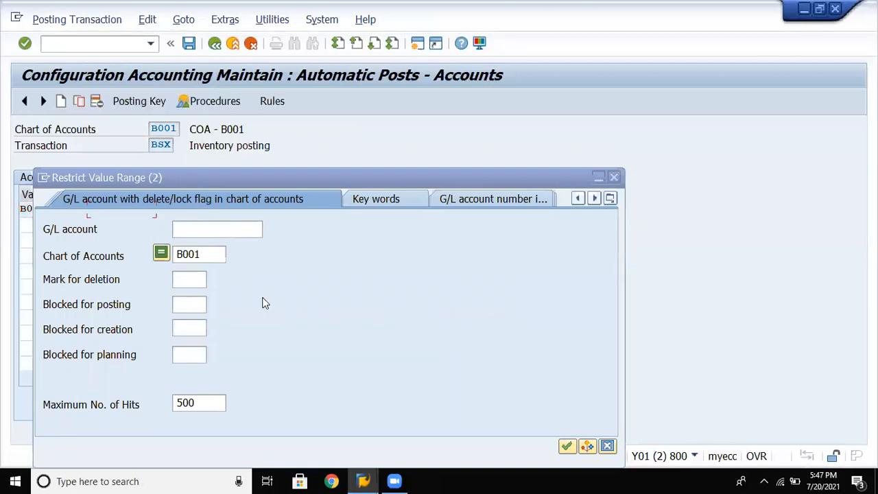
left_click(566, 446)
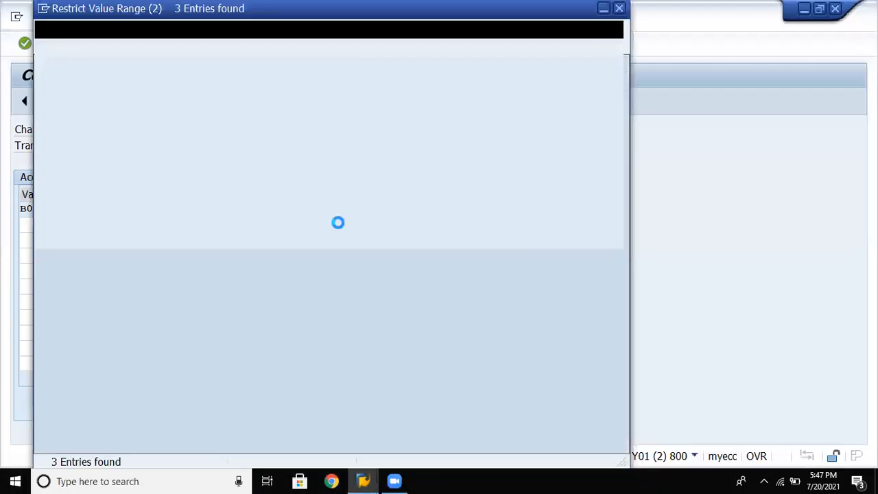
double_click(140, 116)
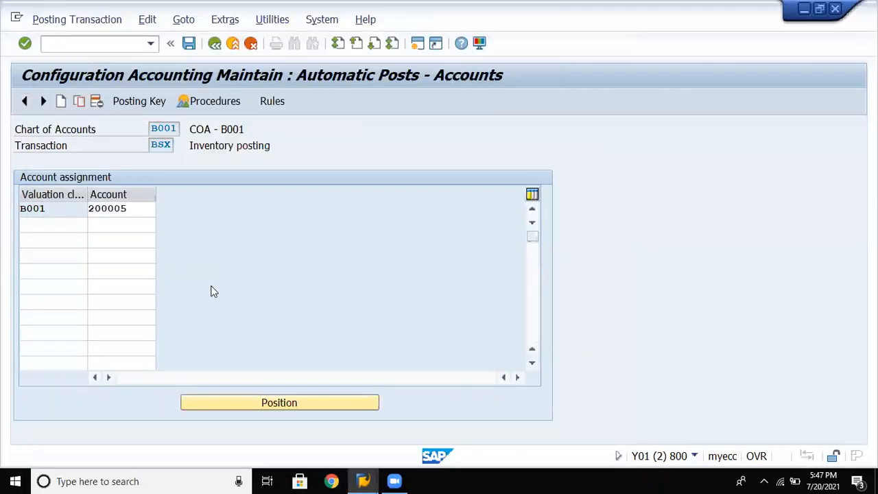
Step: Save the BSX account assignment in customizing request Y01K900447 and return to the implementation guide
key("F3")
left_click(242, 287)
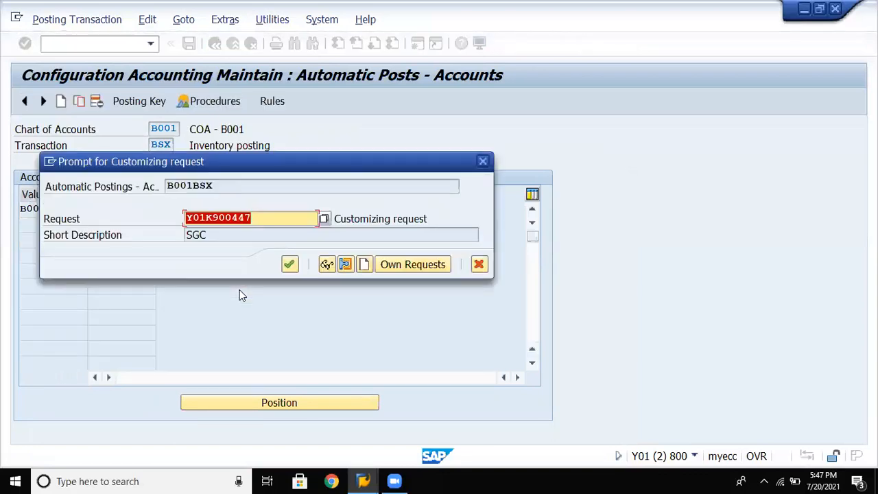
key("Return")
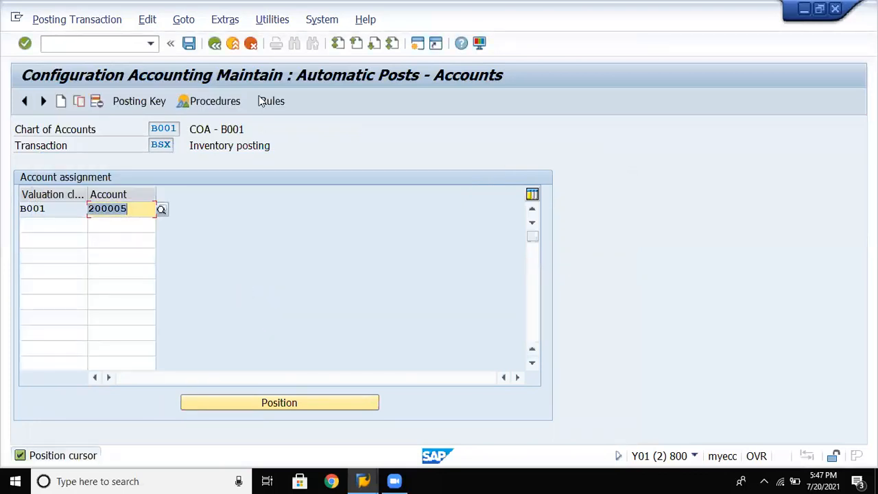
left_click(215, 44)
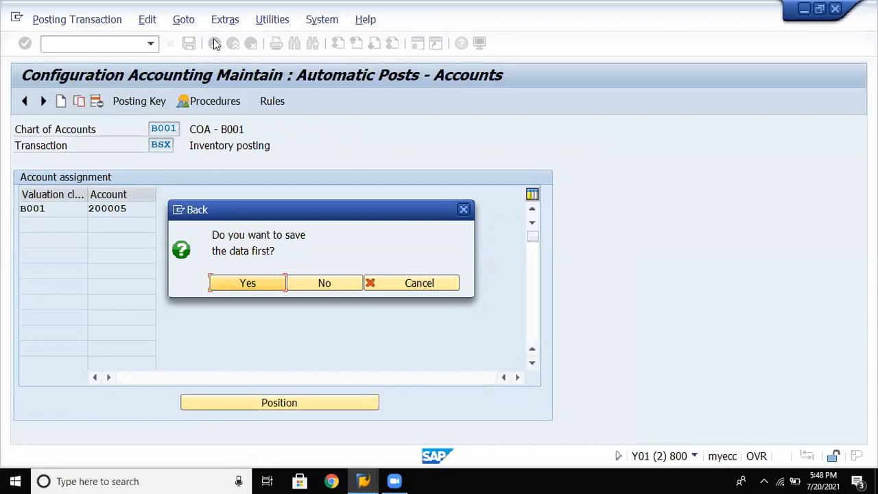
left_click(264, 284)
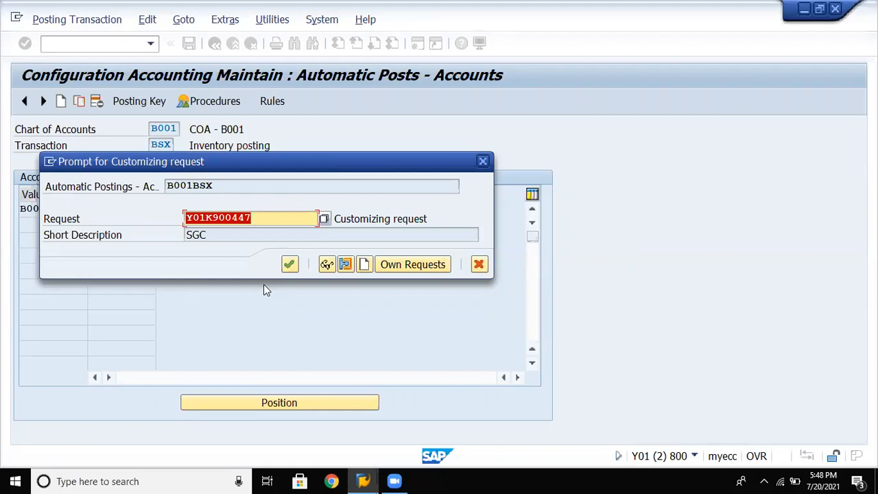
left_click(290, 264)
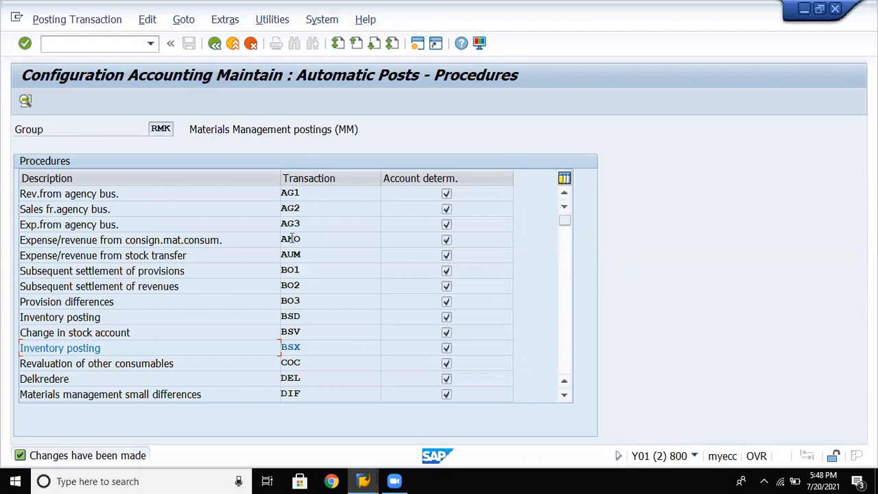
left_click(215, 43)
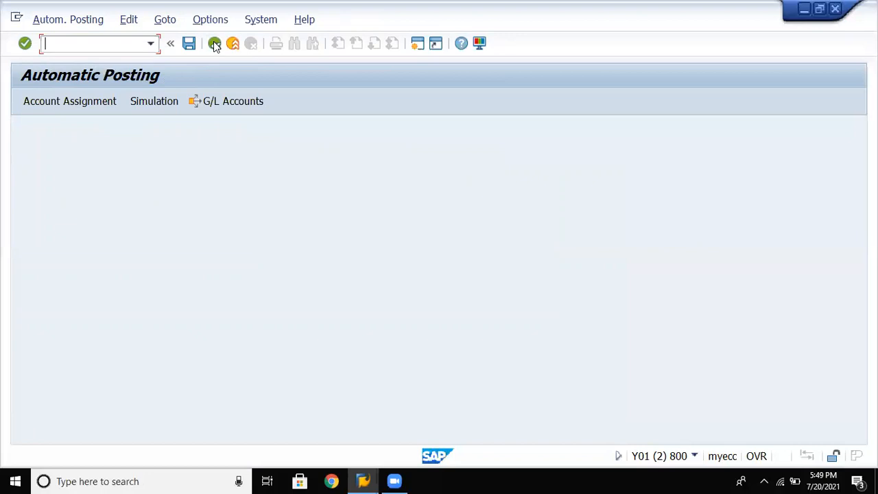
left_click(214, 43)
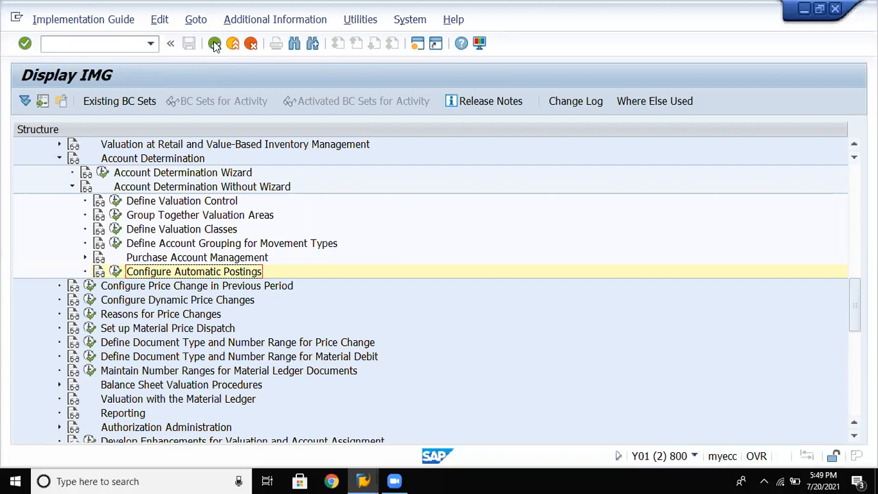
Step: Collapse the Account Determination node, including its Without Wizard branch, in the implementation guide
key("Up")
key("Up")
key("Up")
key("Up")
key("Up")
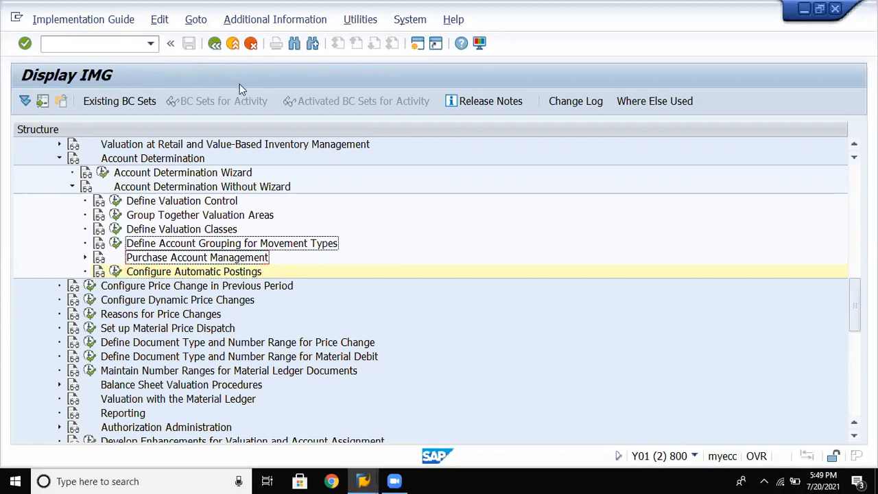
key("Up")
key("Left")
key("Up")
key("Up")
key("Left")
key("Down")
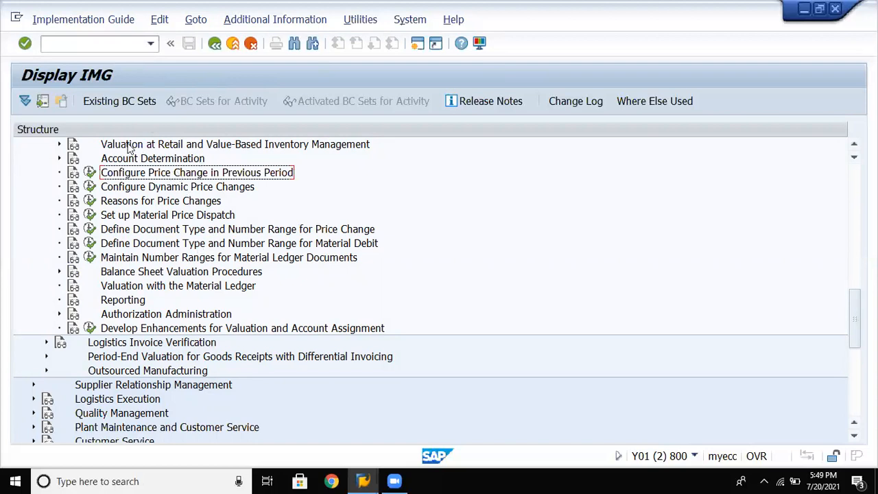
Step: Open the Configure Price Change in Previous Period activity and look up company code B001 in its table
left_click(89, 173)
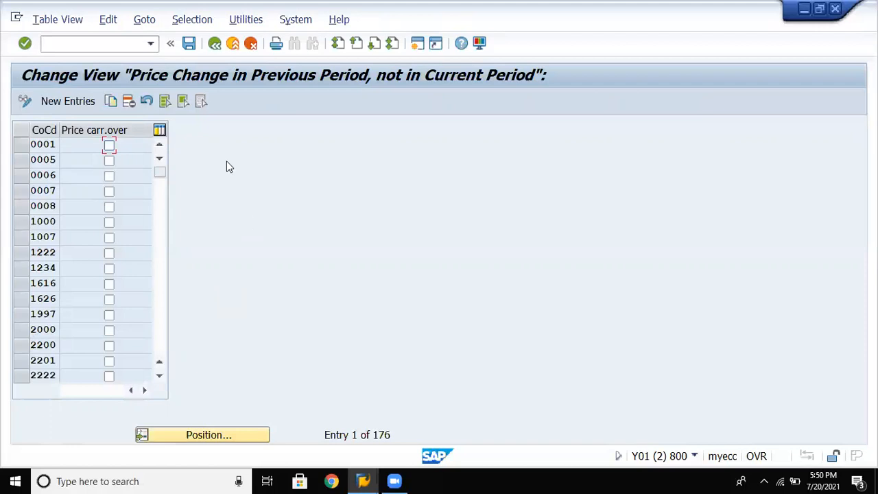
left_click(196, 435)
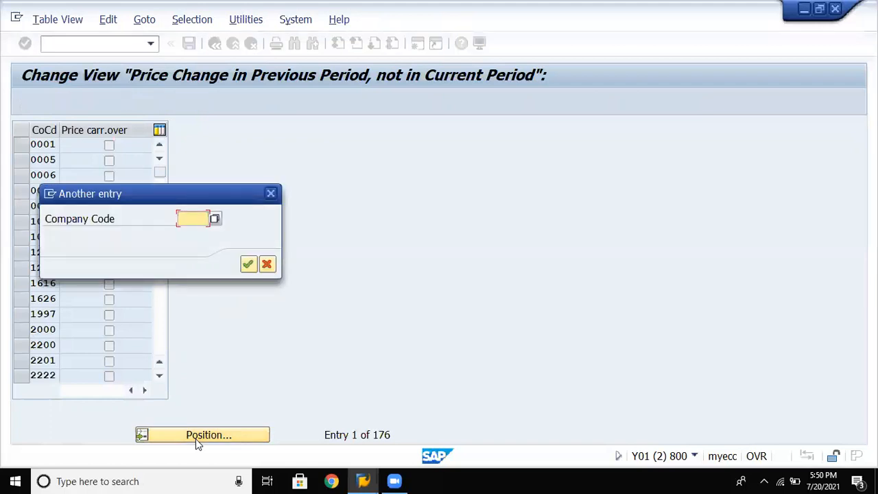
type("b001")
key("Return")
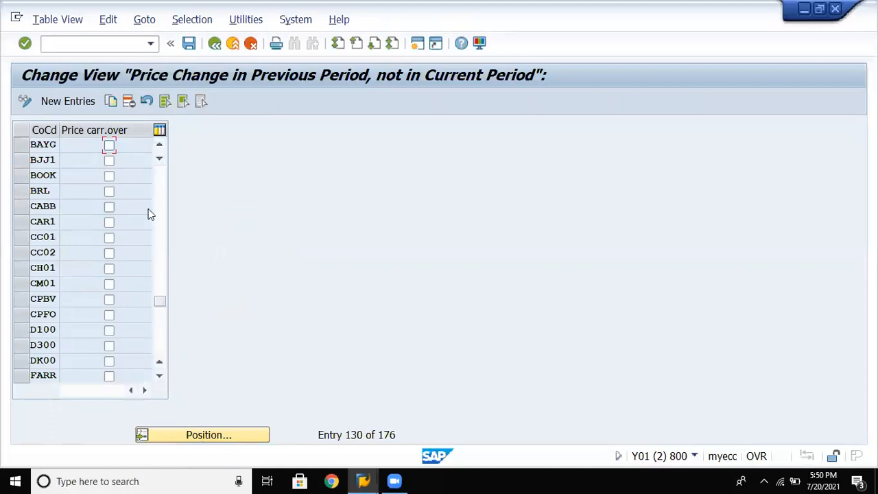
Step: Add company code B001 with price carryover enabled, save it in request Y01K900447, and return to the implementation guide
left_click(93, 106)
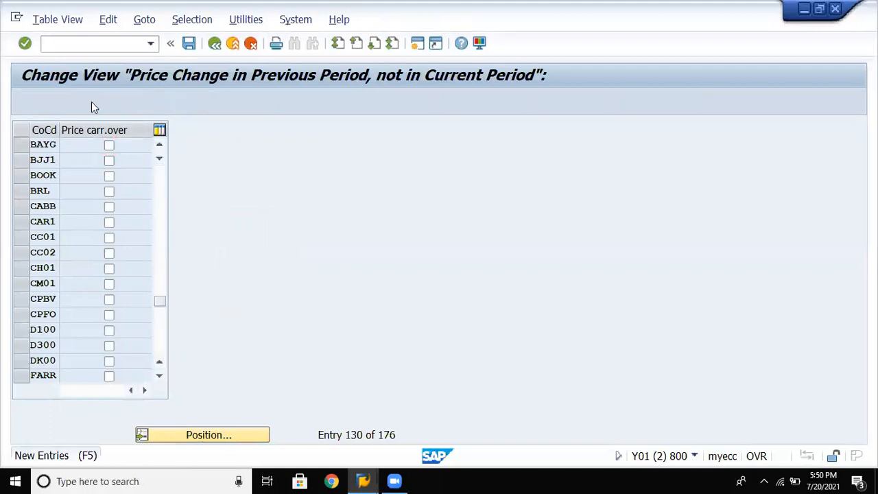
type("b001")
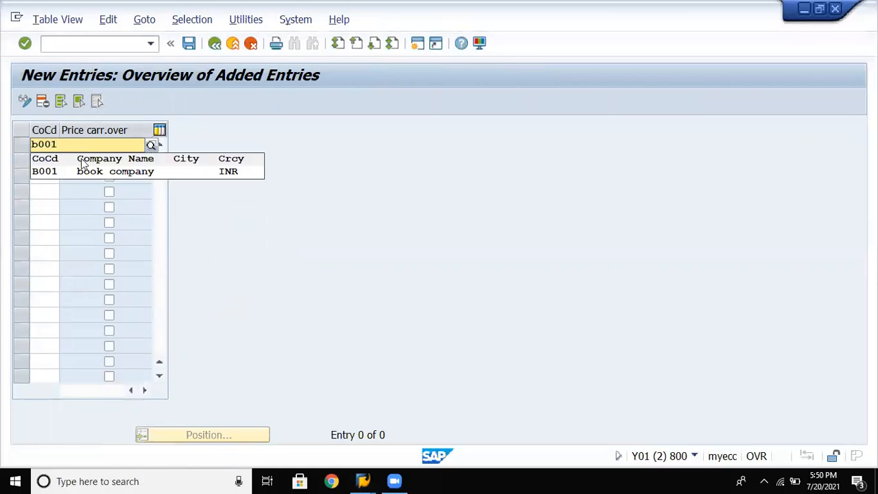
left_click(82, 172)
left_click(109, 145)
key("Return")
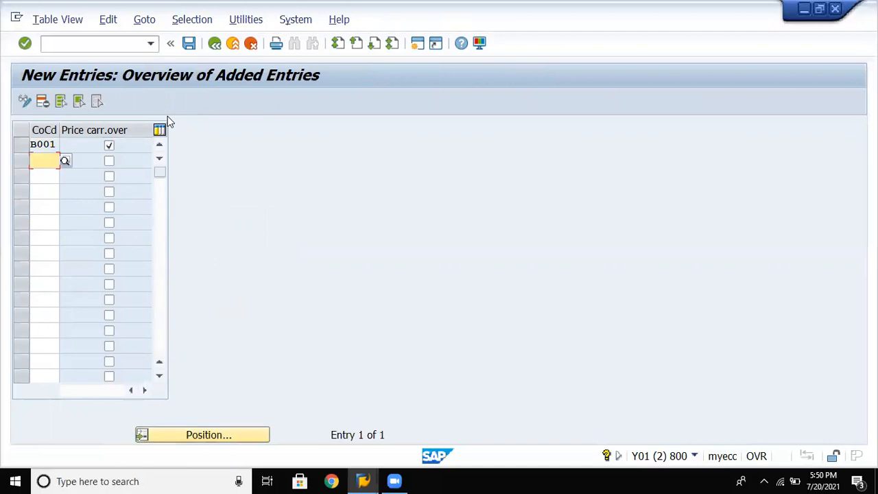
left_click(192, 46)
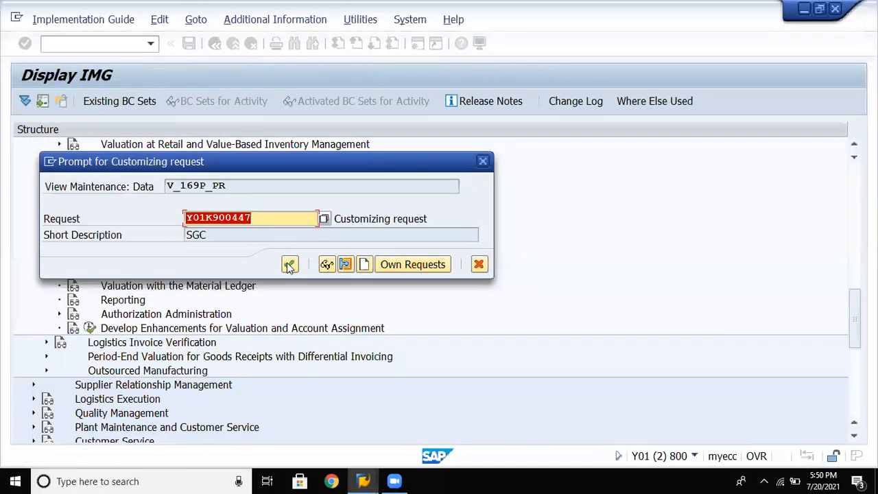
left_click(289, 265)
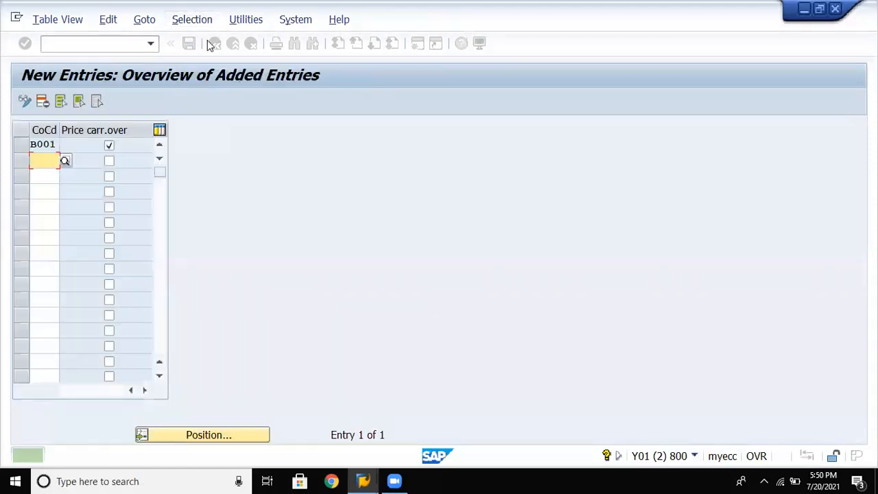
left_click(216, 44)
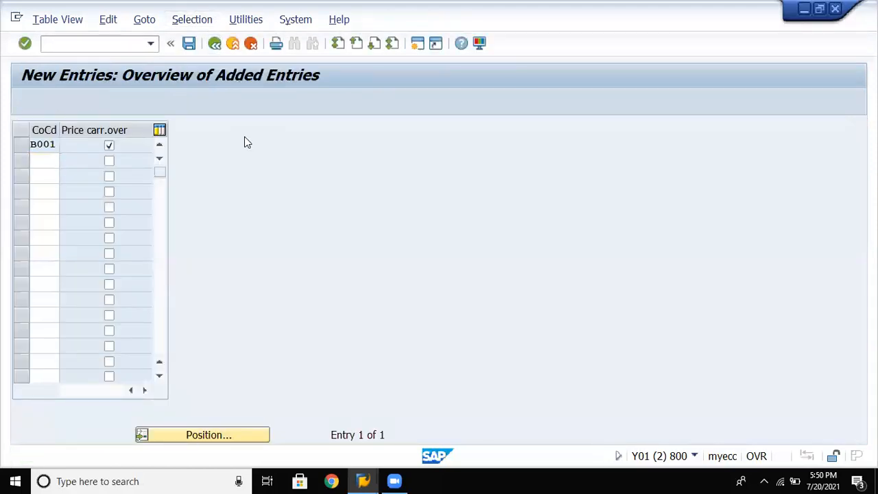
left_click(217, 45)
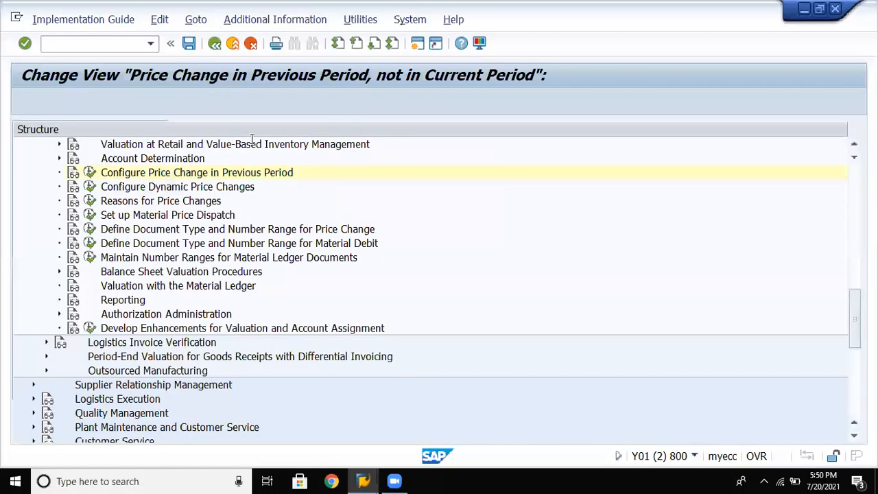
Step: Create a Set up Material Price Dispatch entry for valuation area B001 that blocks price changes if stock exists
left_click(239, 189)
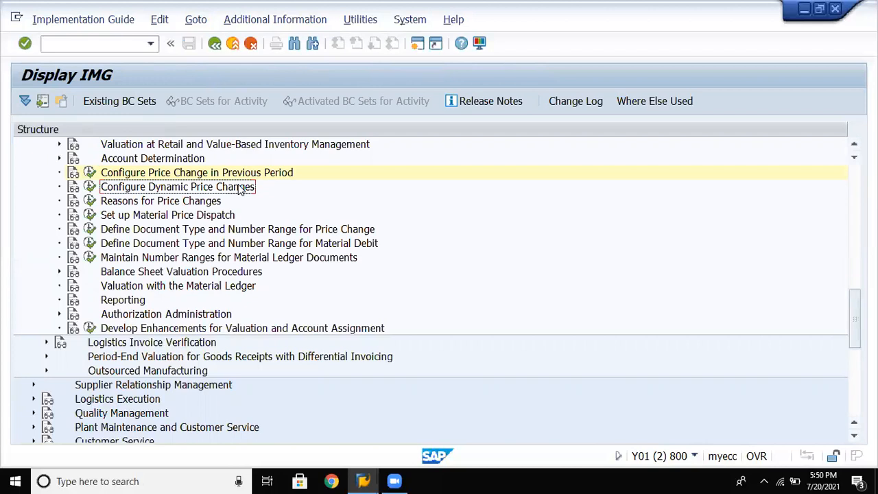
left_click(209, 203)
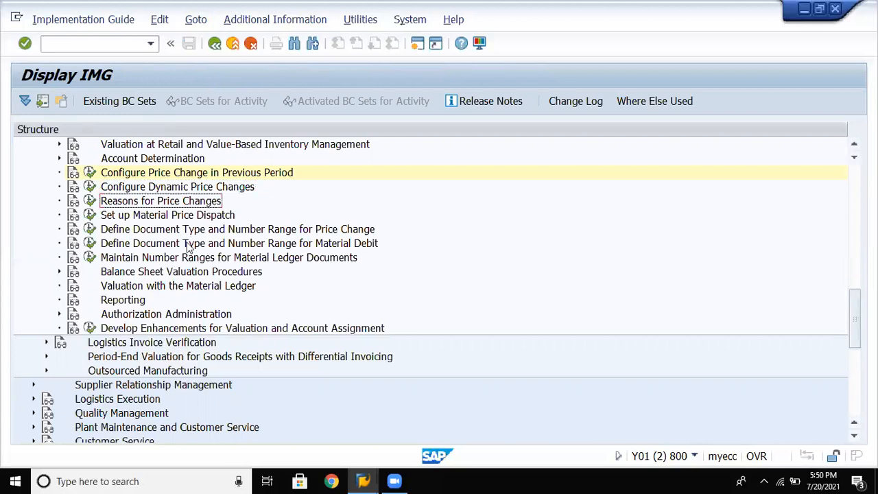
left_click(199, 217)
left_click(89, 216)
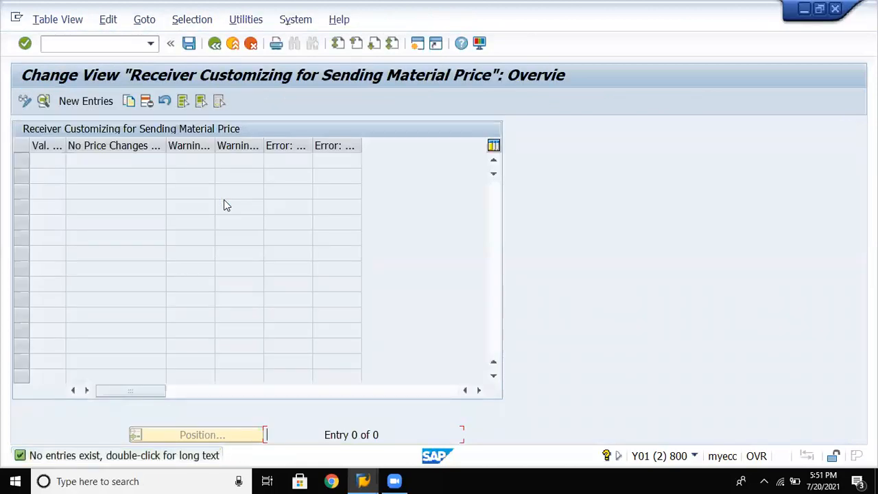
left_click(103, 101)
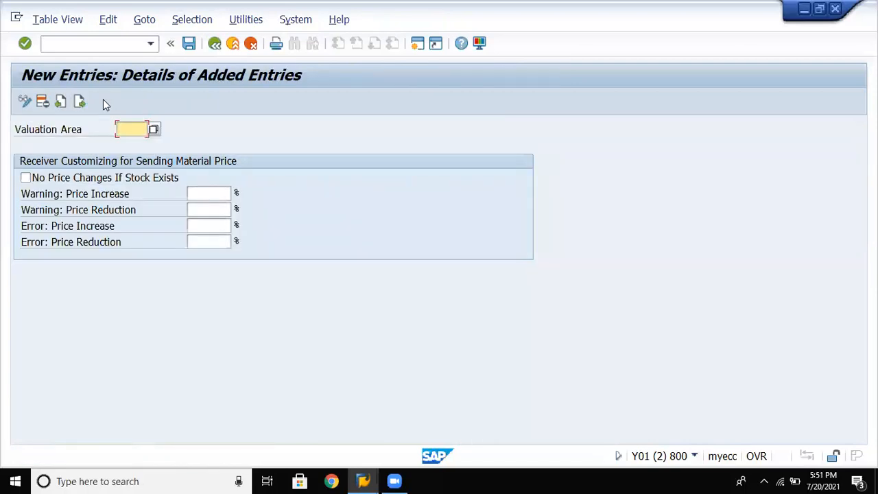
type("1001")
left_click(165, 179)
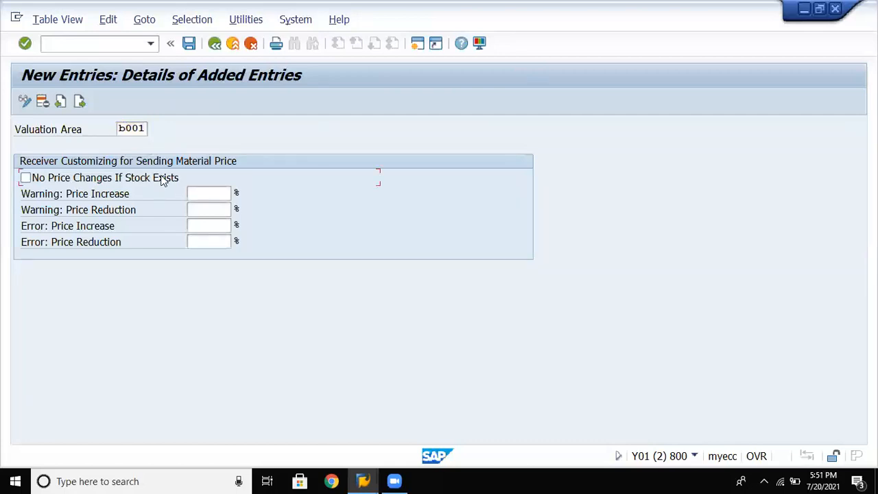
Step: Set the warning limits to 5% and the error limits to 10% for both price increase and price reduction
left_click(194, 195)
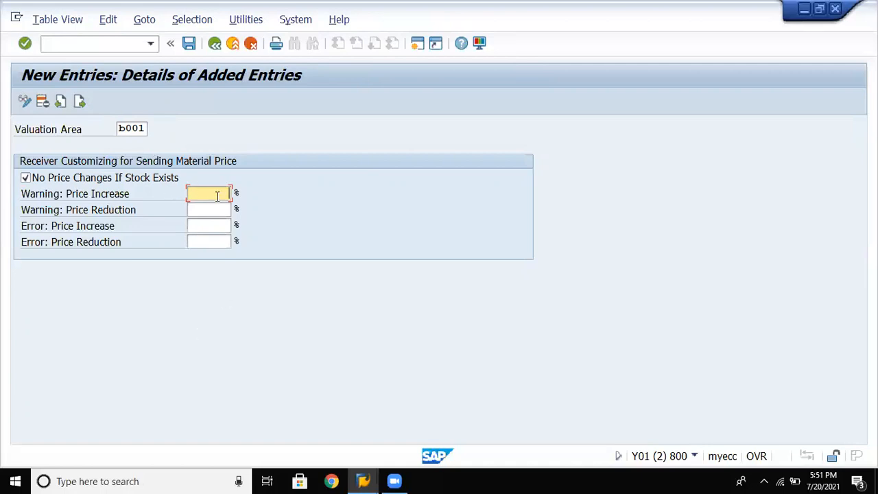
type("5")
left_click(213, 210)
type("5")
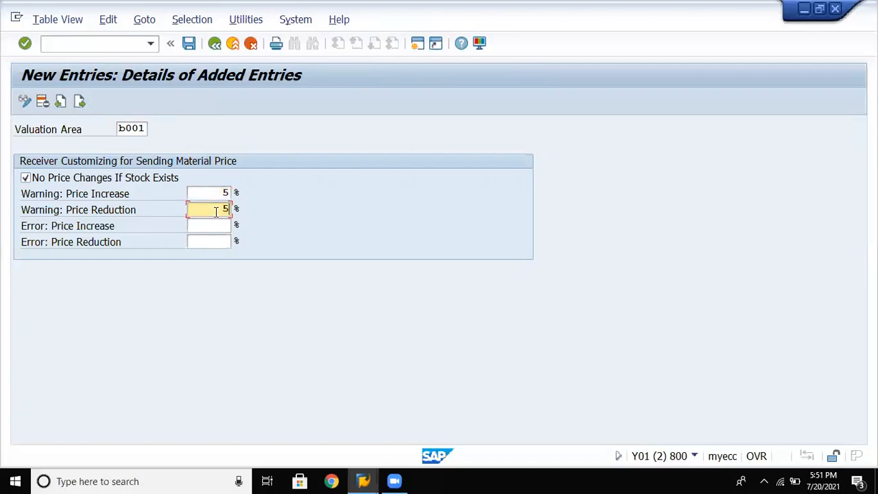
left_click(217, 227)
type("10")
left_click(218, 241)
type("10")
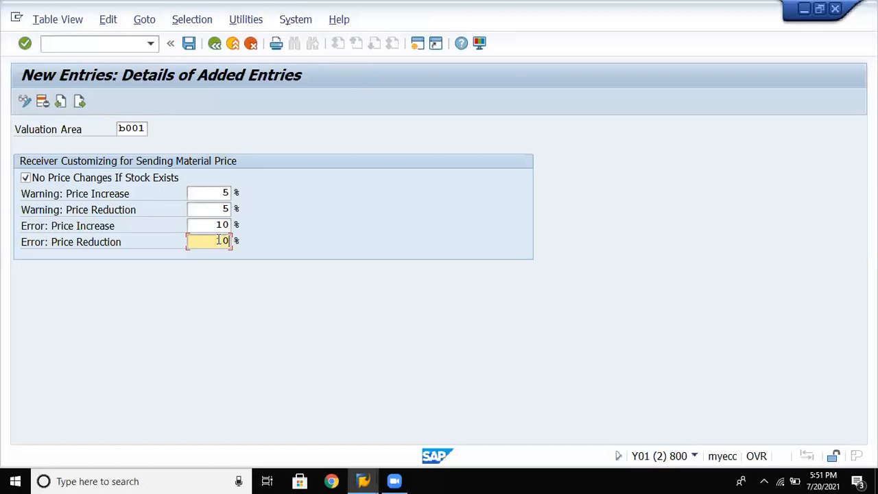
key("Return")
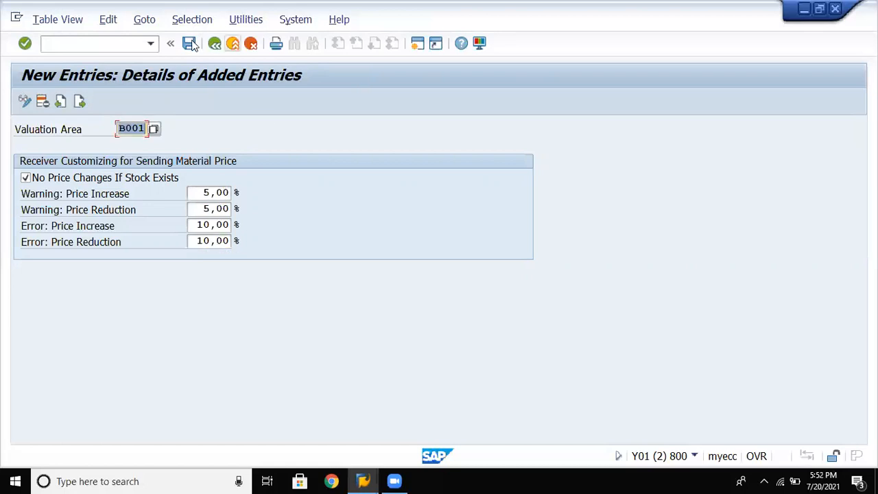
Step: Save the material price dispatch entry in customizing request Y01K900447 and return to the implementation guide
left_click(190, 44)
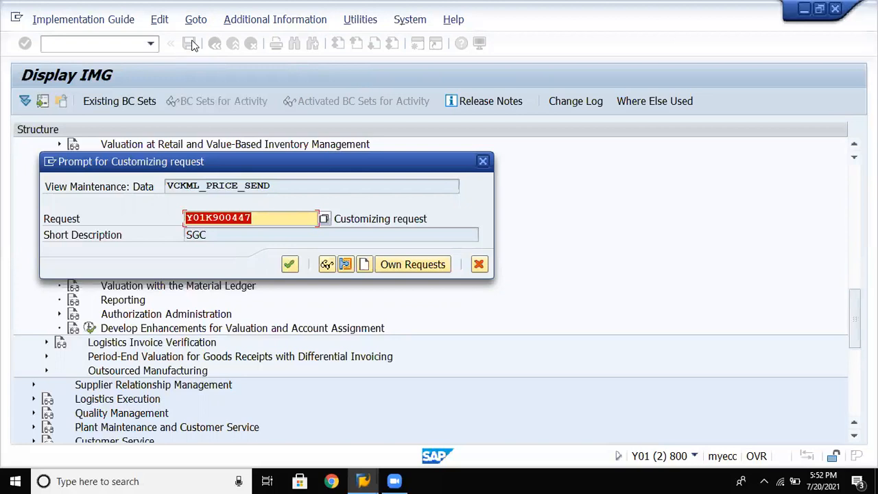
key("Return")
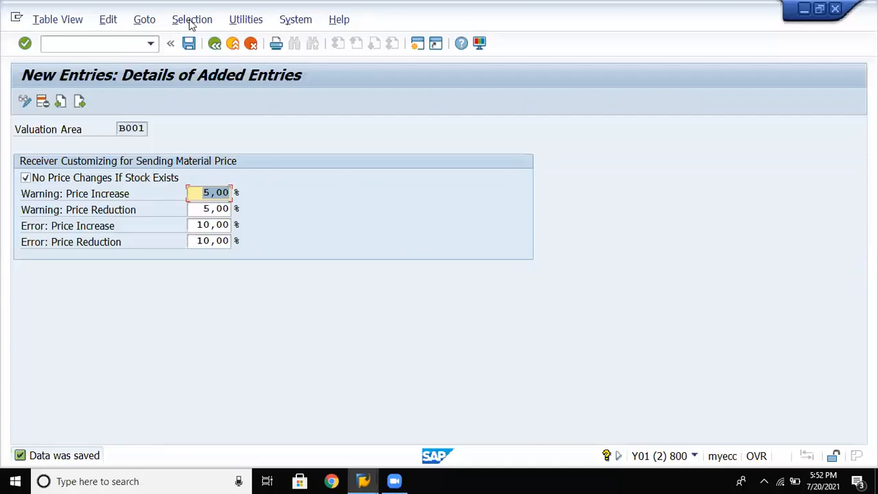
left_click(191, 50)
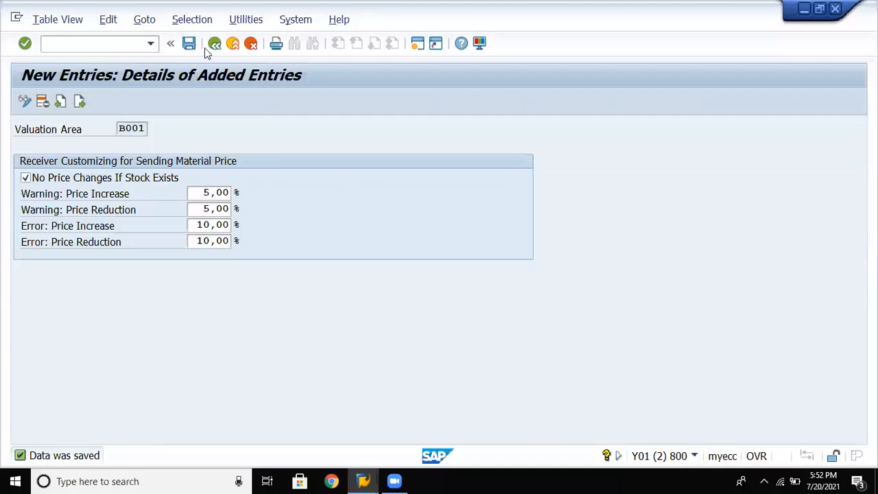
left_click(215, 44)
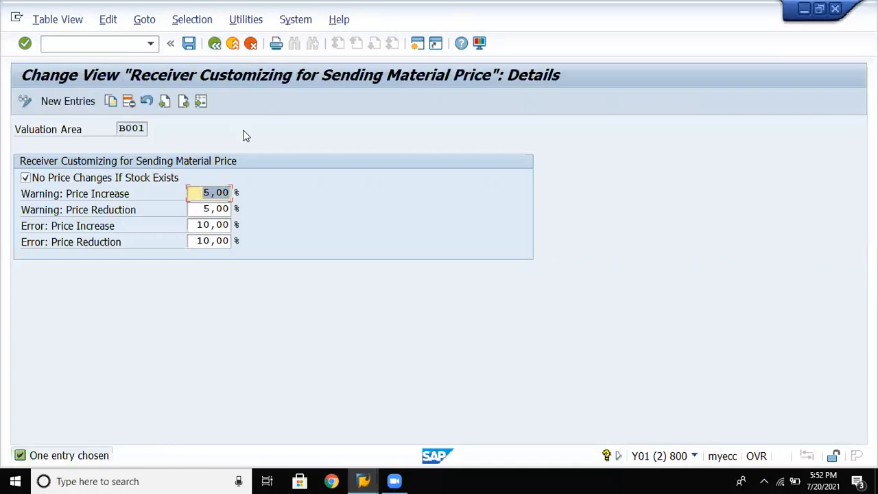
left_click(215, 45)
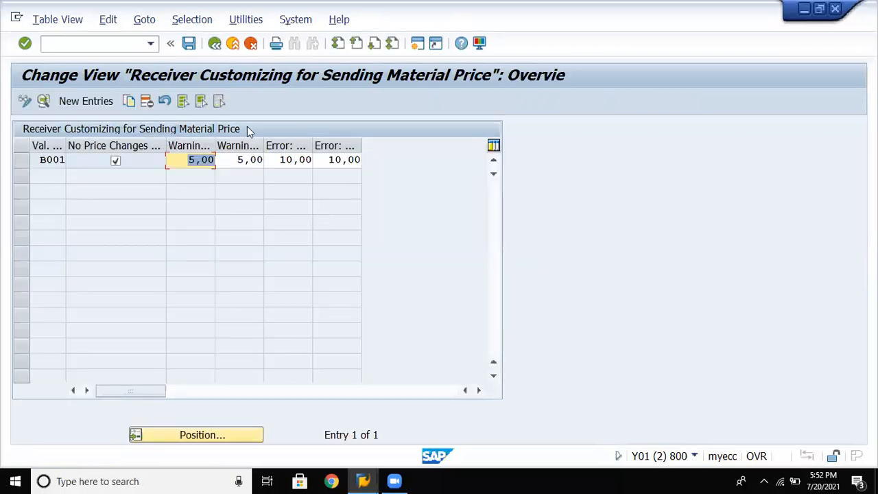
left_click(215, 44)
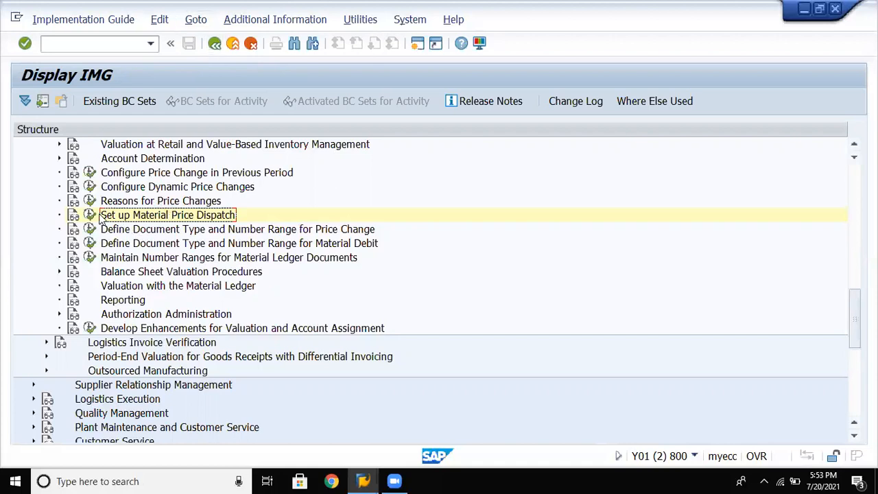
left_click(162, 232)
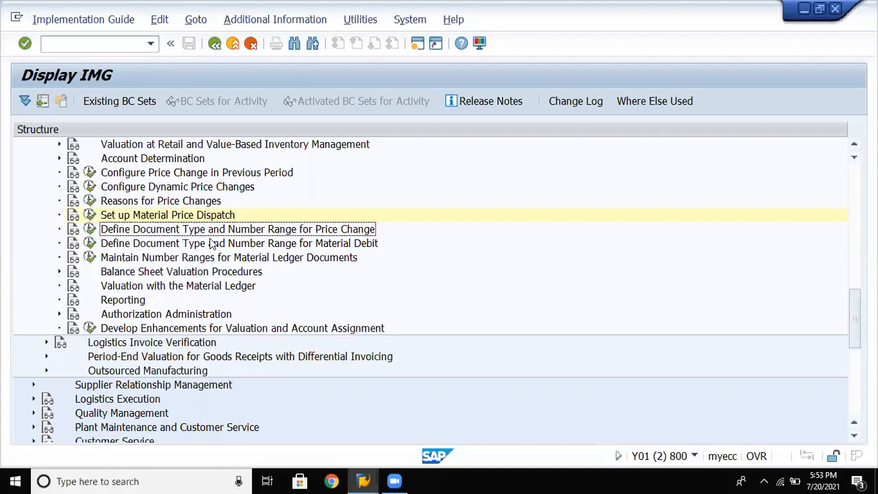
Step: Open the financial accounting document types under Define Document Type and Number Range for Price Change, and locate entries SA and WE
left_click(89, 230)
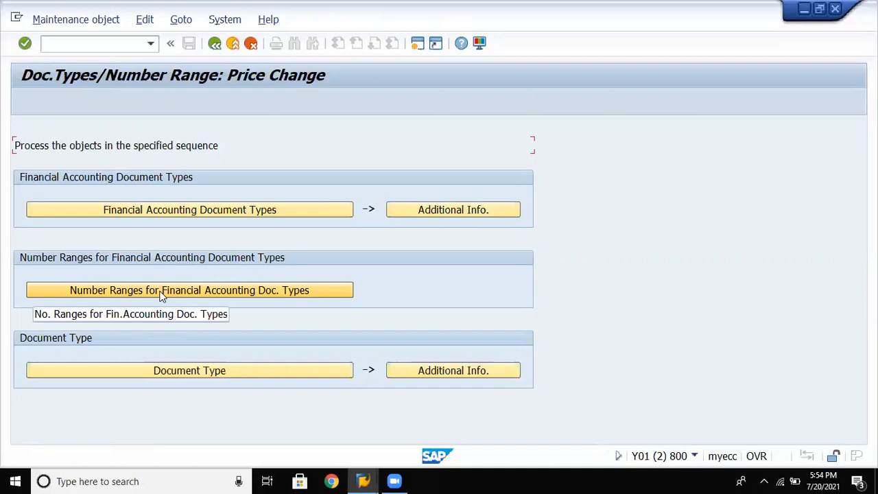
left_click(197, 210)
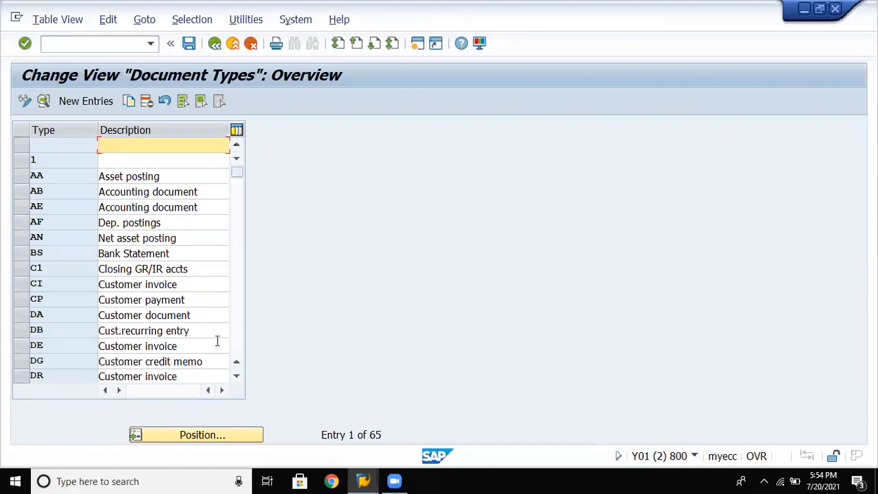
left_click(221, 438)
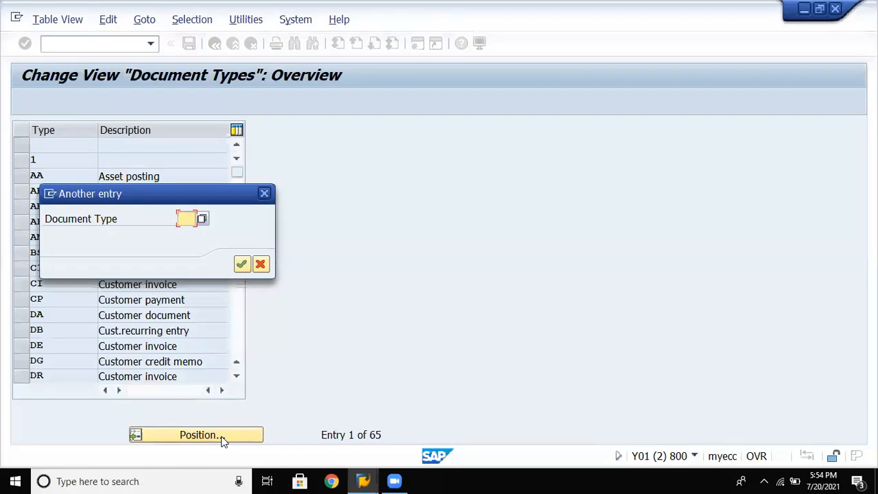
type("sa")
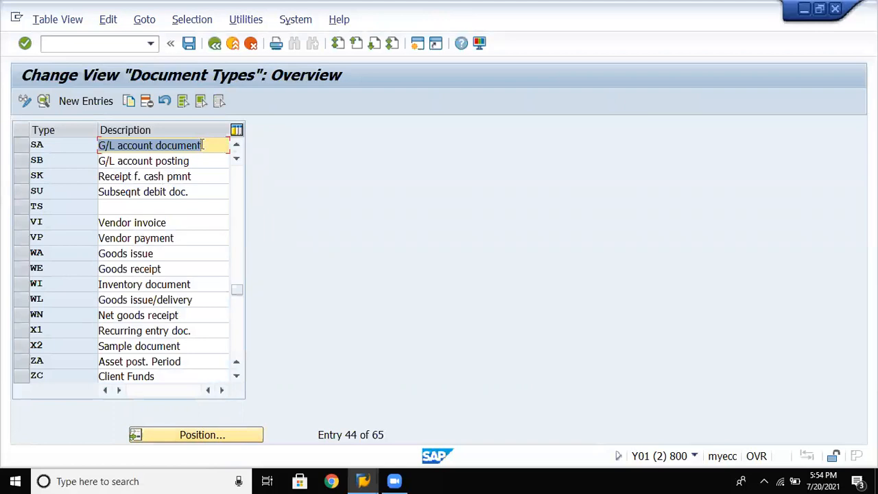
left_click(240, 439)
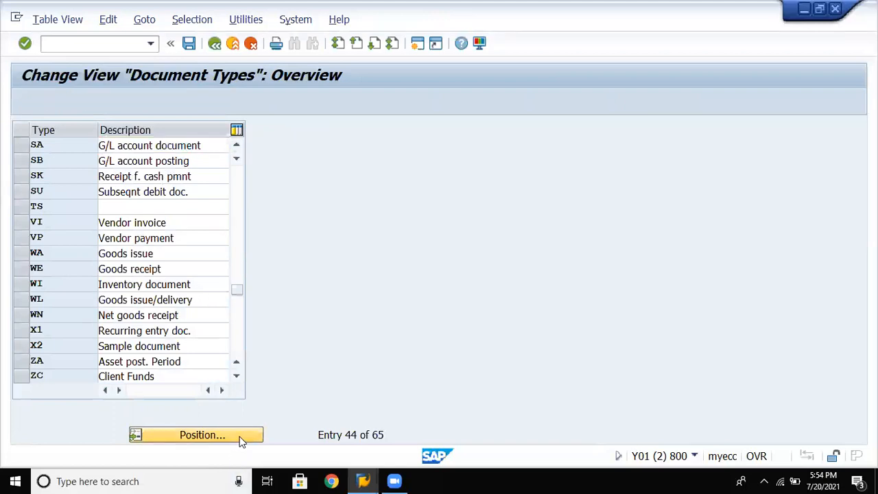
type("we")
key("Return")
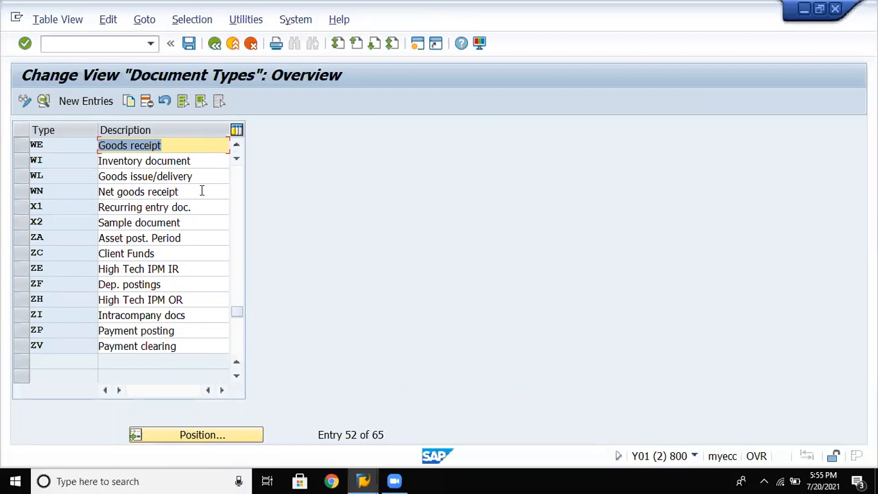
Step: Open the details of document type WI, Inventory document
left_click(236, 145)
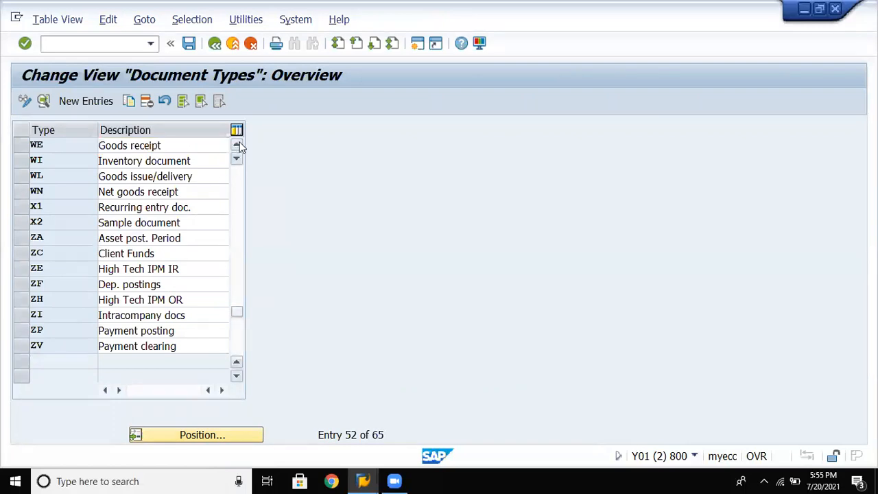
left_click(237, 145)
left_click(236, 146)
left_click(237, 146)
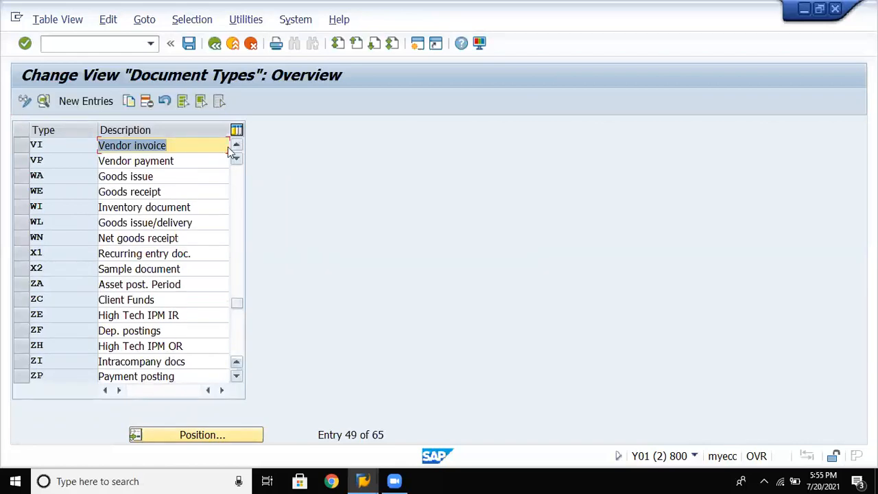
left_click(197, 173)
left_click(201, 161)
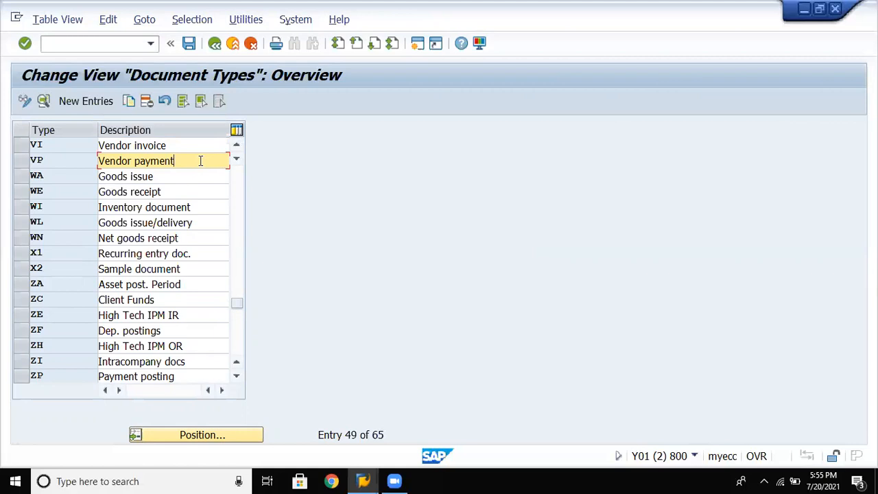
double_click(188, 208)
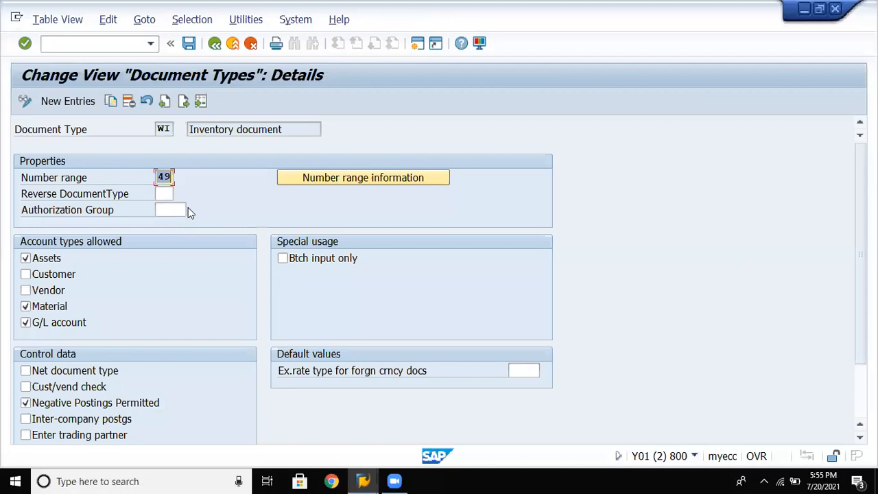
Step: From WI's number range information, add interval 49 for company code B001, year 2021, from 490000 to 499999
left_click(334, 179)
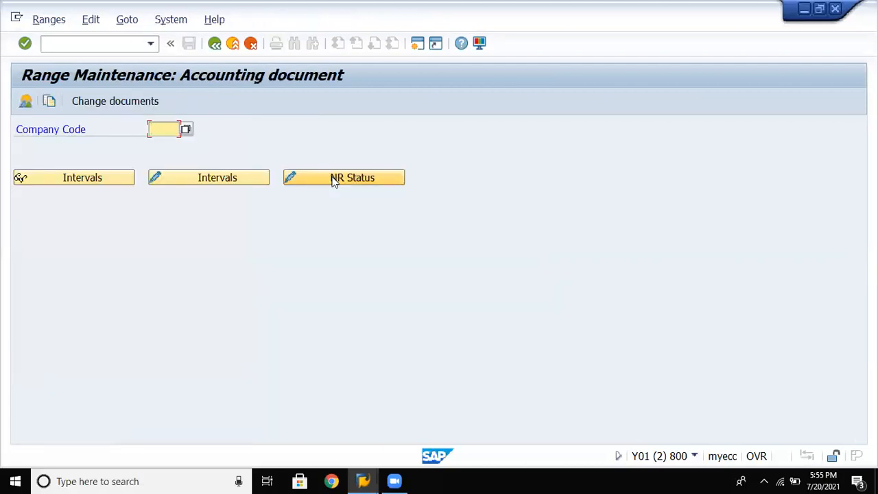
type("b001")
left_click(227, 181)
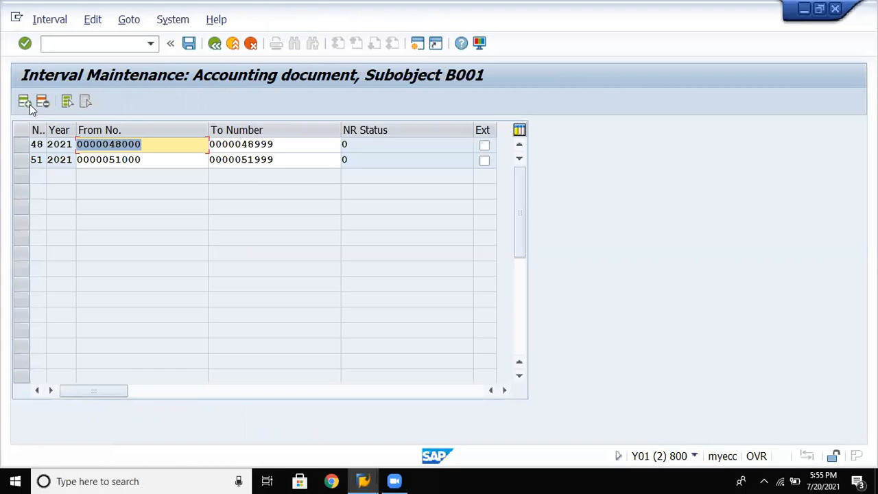
left_click(24, 102)
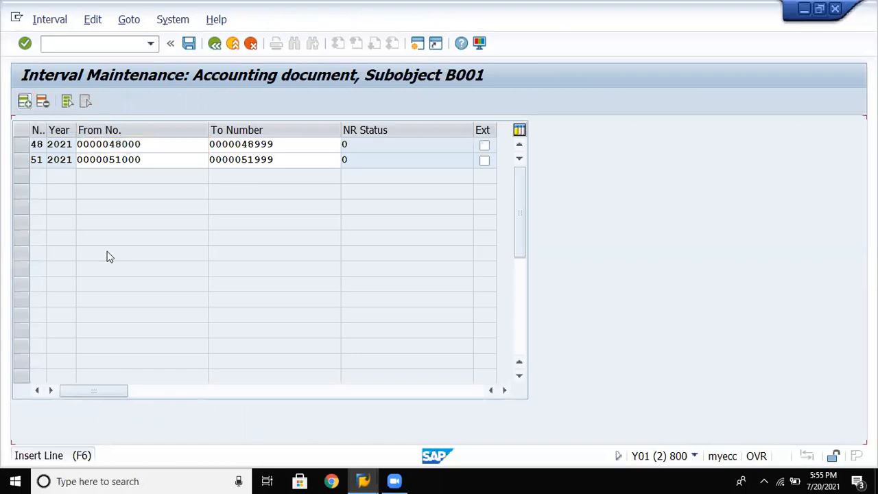
type("49")
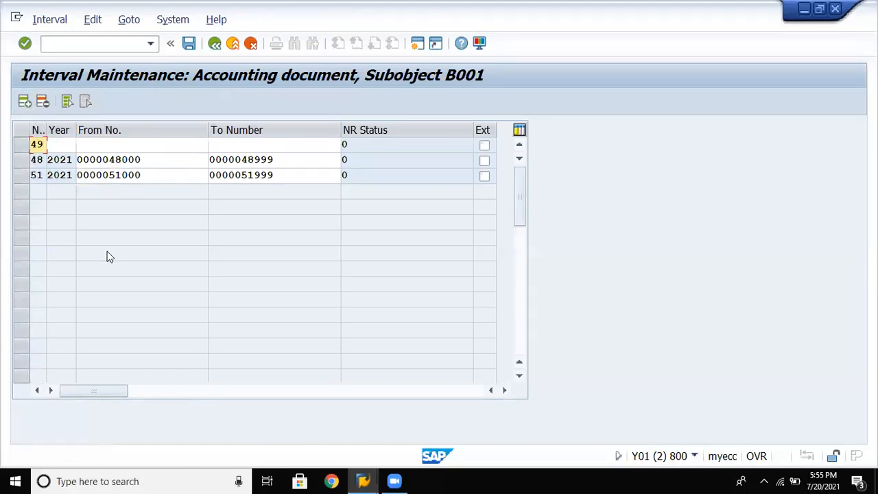
key("Tab")
type("2021")
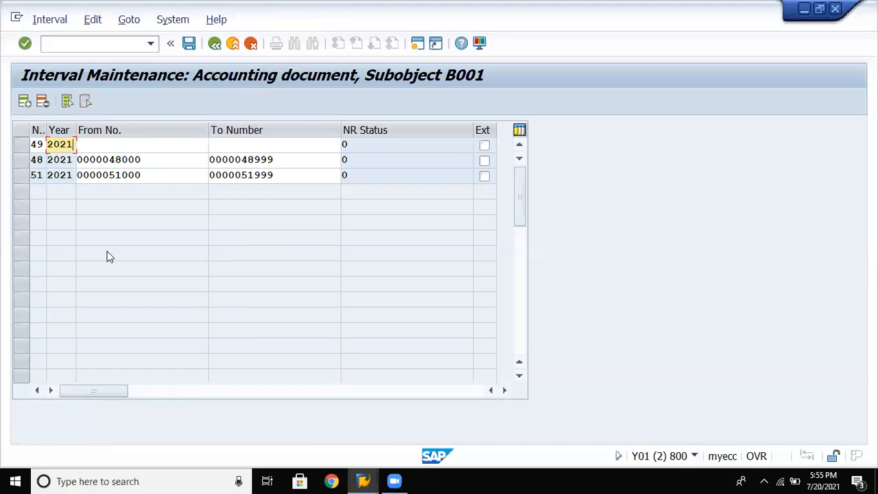
left_click(125, 146)
type("490000")
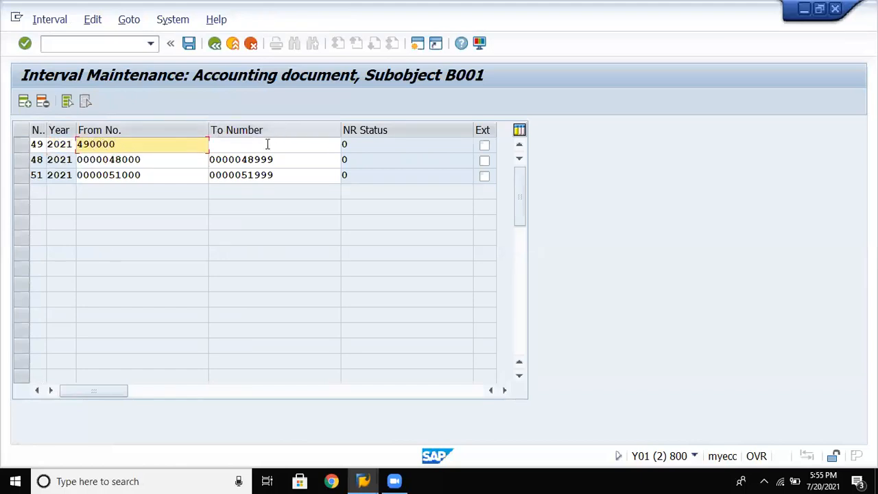
left_click(265, 145)
type("499999")
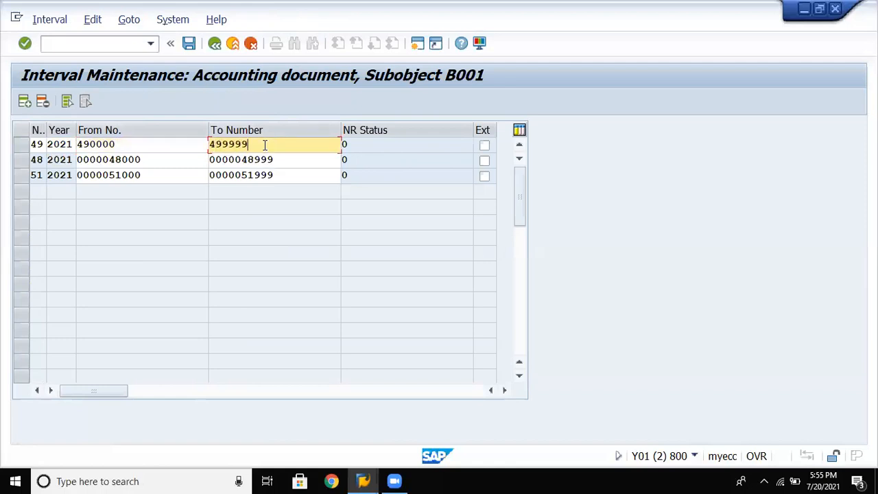
key("Return")
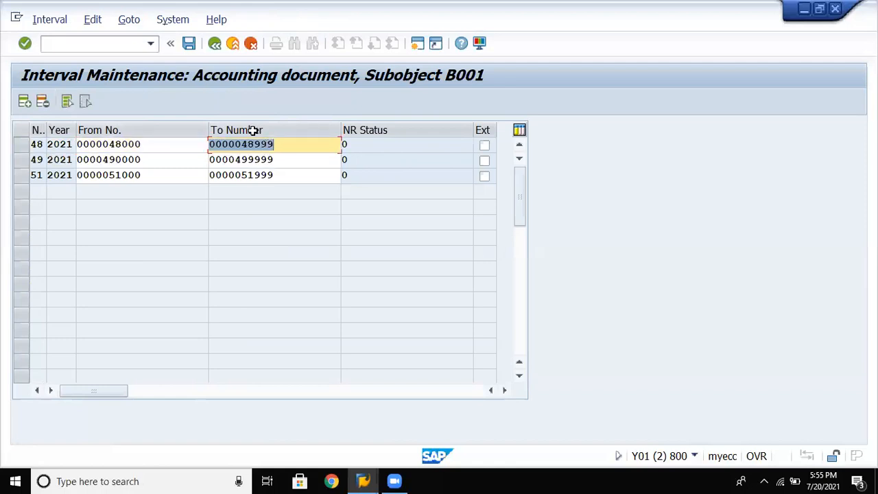
Step: Save the B001 accounting document intervals, accept the transport notice, and return to the price change document types and number range overview
left_click(190, 44)
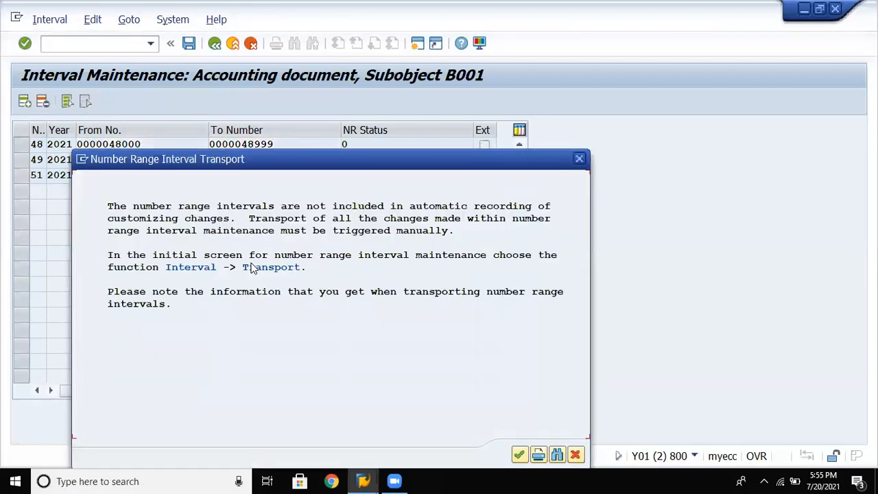
key("Return")
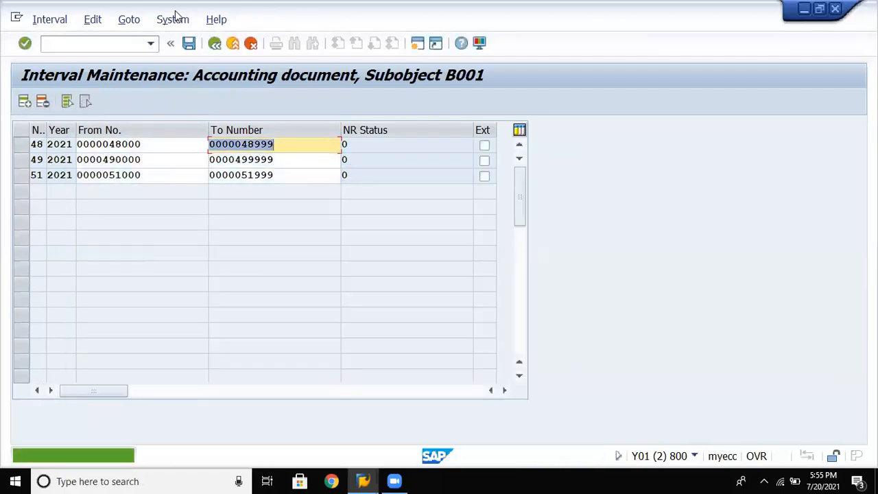
left_click(213, 50)
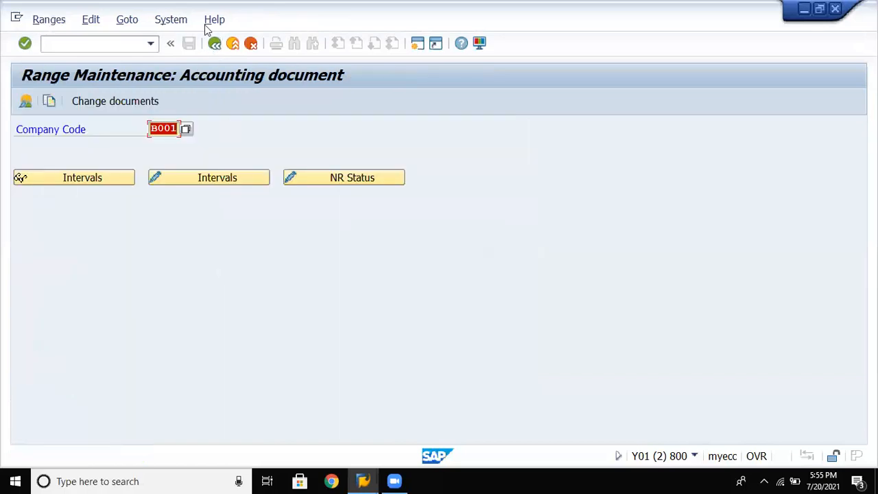
left_click(216, 48)
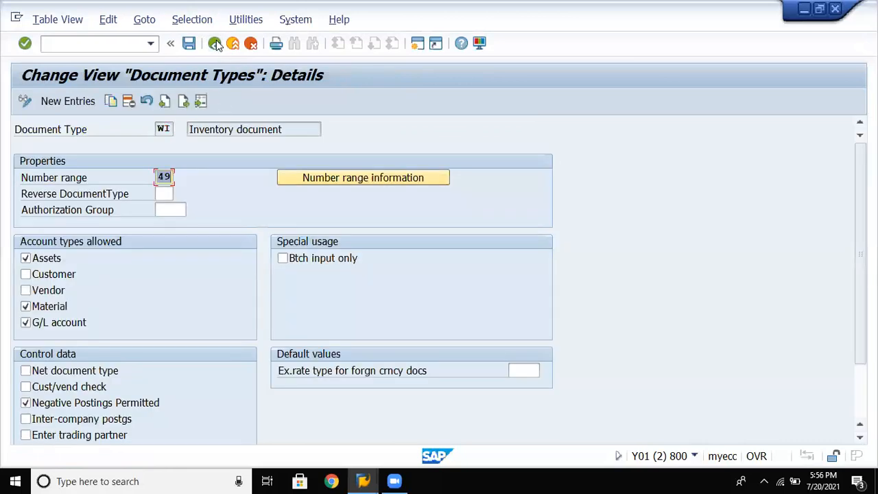
left_click(215, 43)
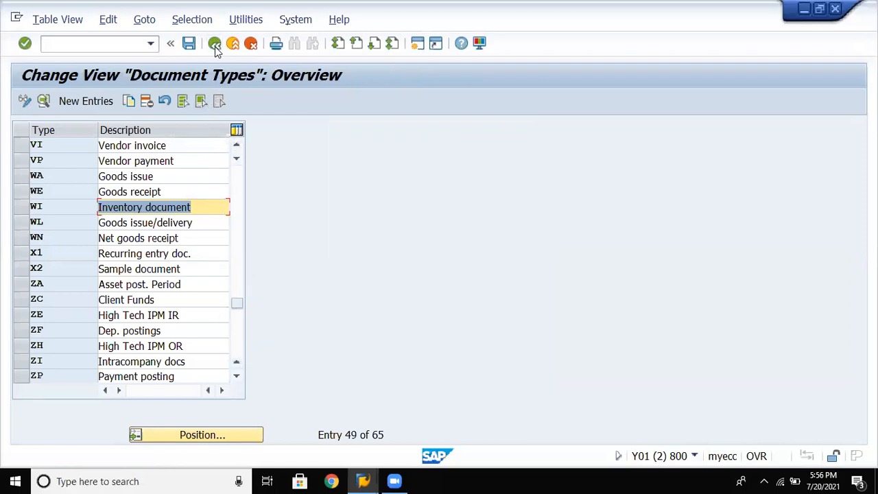
left_click(215, 43)
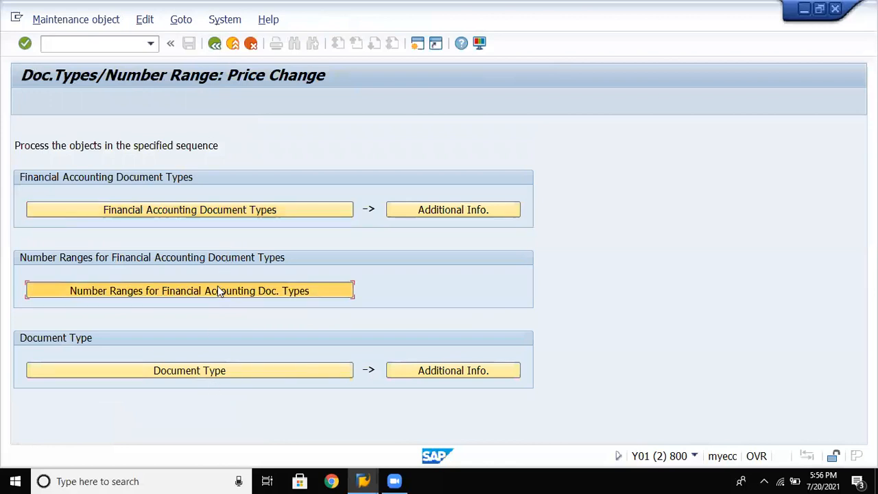
Step: Review the number range intervals of the financial accounting document types for company code B001, then return to the implementation guide
left_click(218, 288)
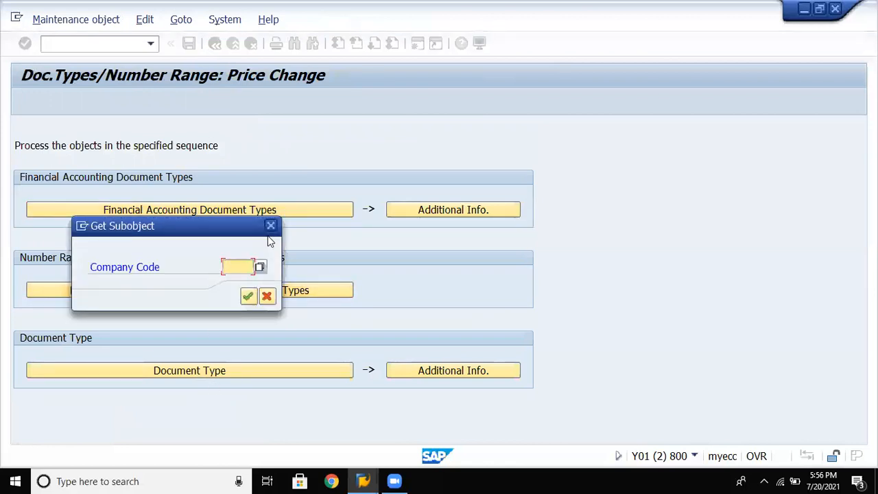
type("b001")
key("Return")
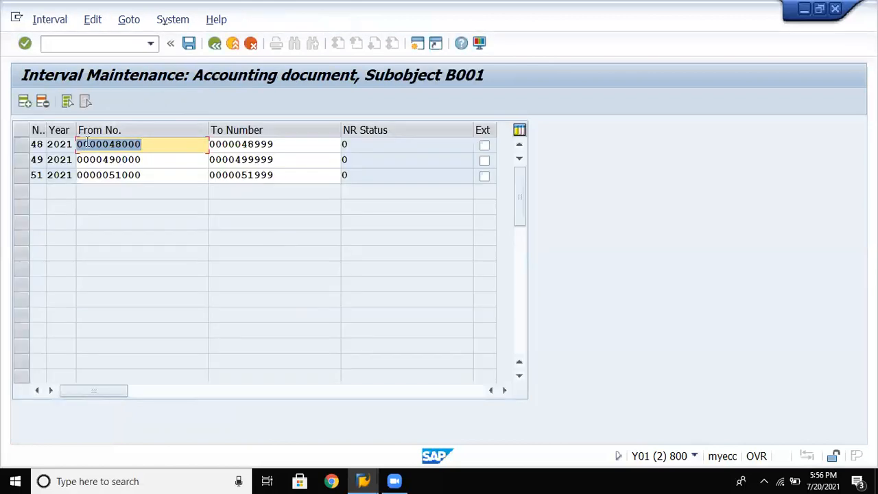
left_click(59, 147)
left_click(57, 161)
left_click(55, 177)
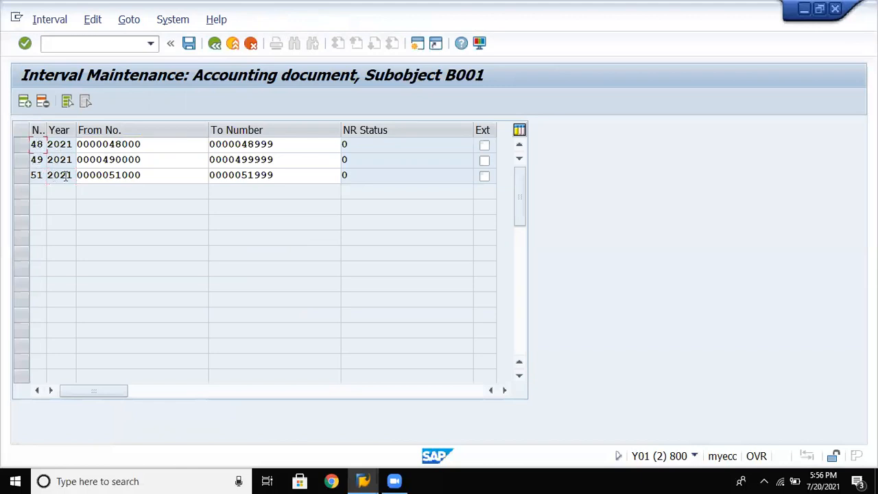
left_click(215, 46)
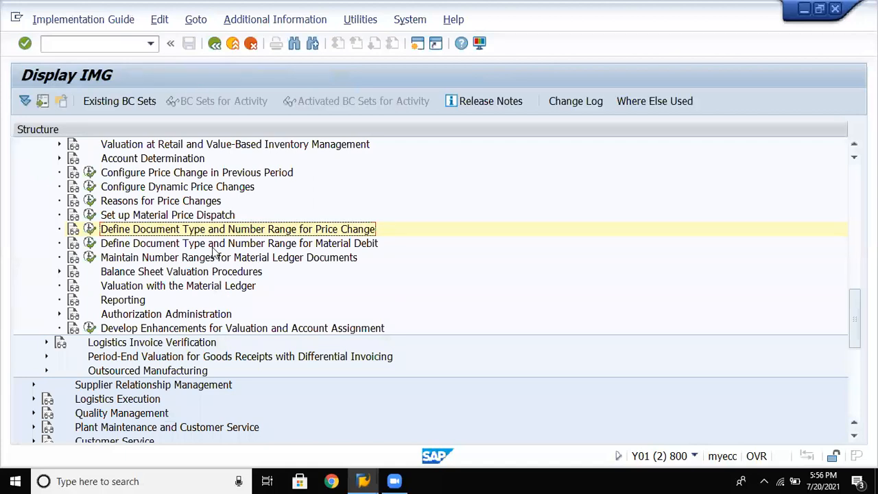
Step: Review the intervals in Maintain Number Ranges for Material Ledger Documents, then return to the implementation guide
left_click(209, 258)
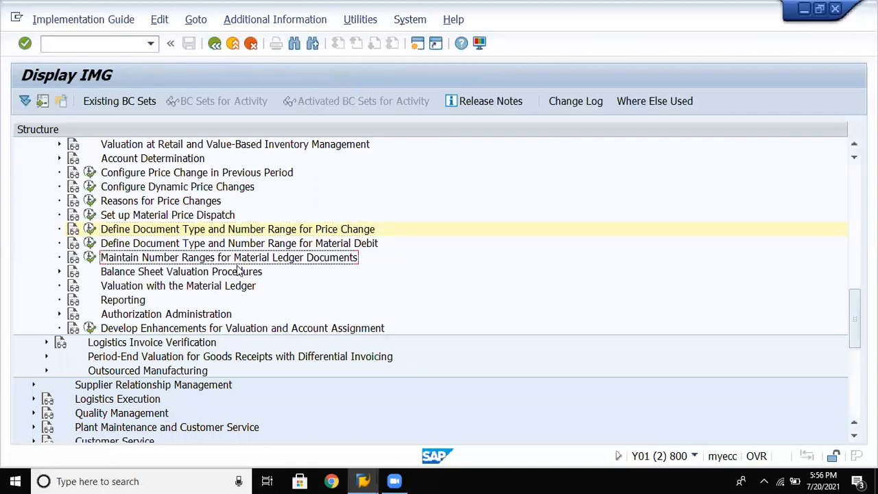
left_click(90, 257)
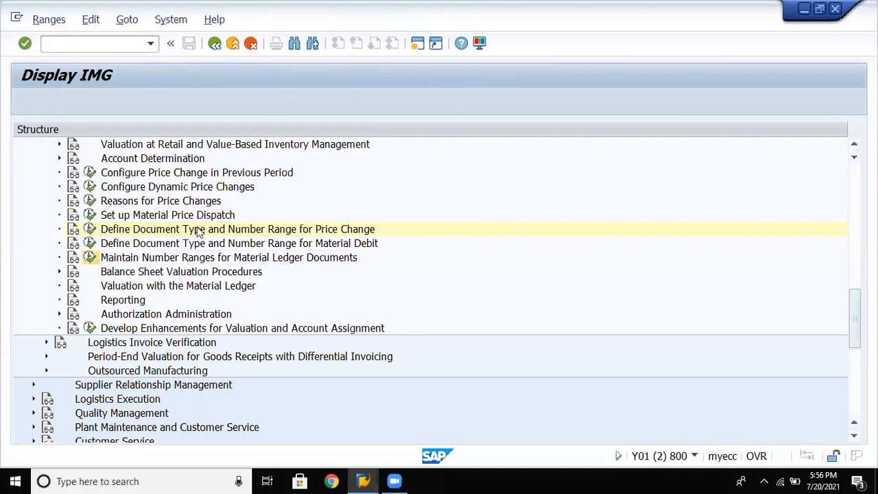
left_click(193, 162)
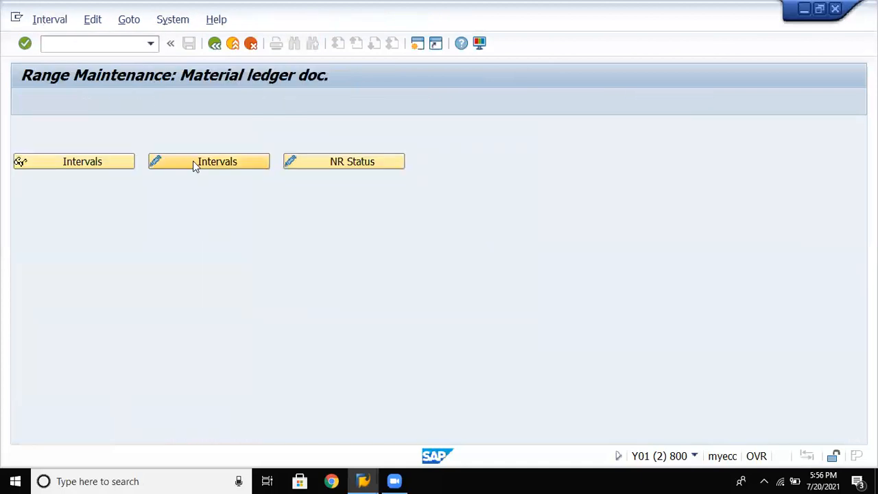
left_click(193, 161)
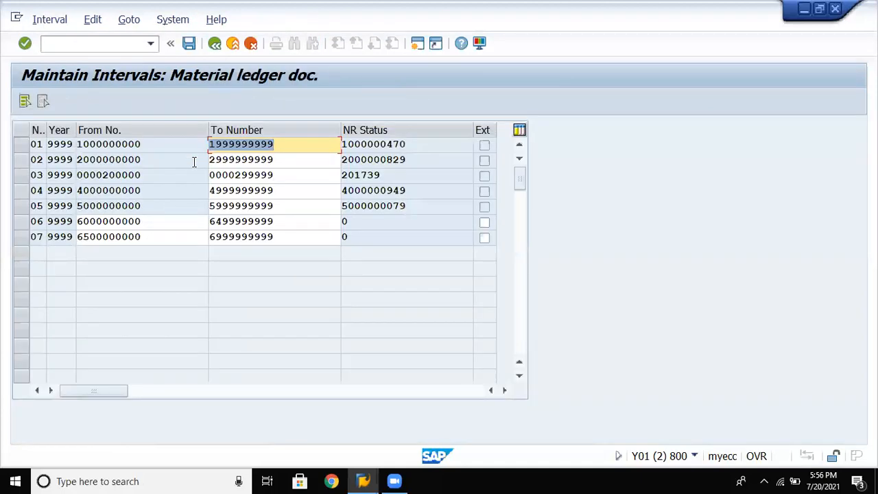
left_click(212, 47)
left_click(213, 46)
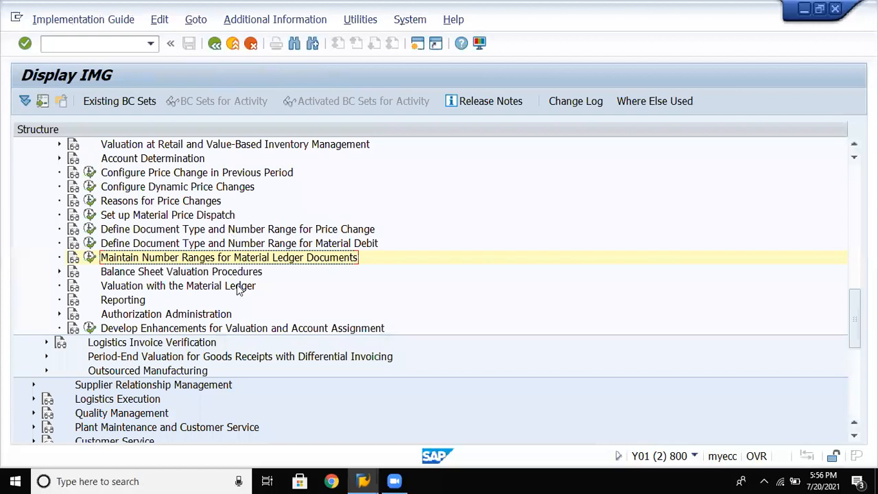
Step: Review the financial accounting document types in Define Document Type and Number Range for Material Debit, then return to its overview
left_click(116, 247)
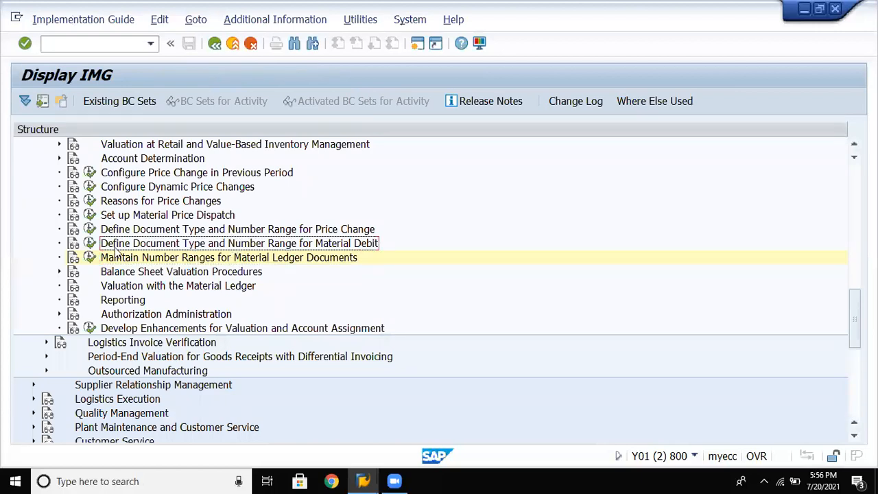
left_click(90, 243)
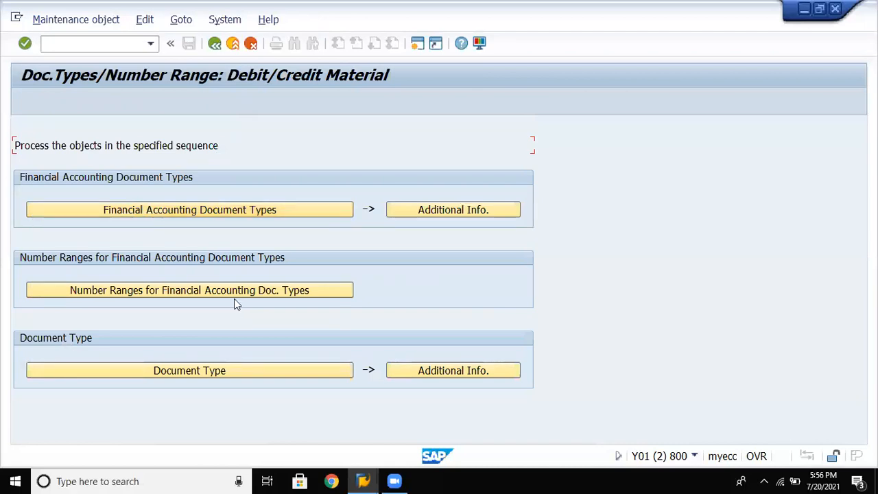
left_click(229, 210)
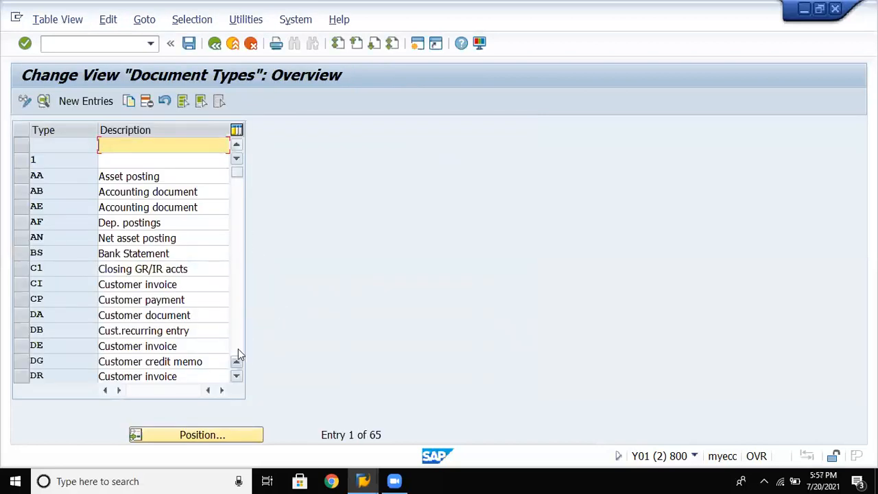
left_click(238, 350)
left_click(239, 350)
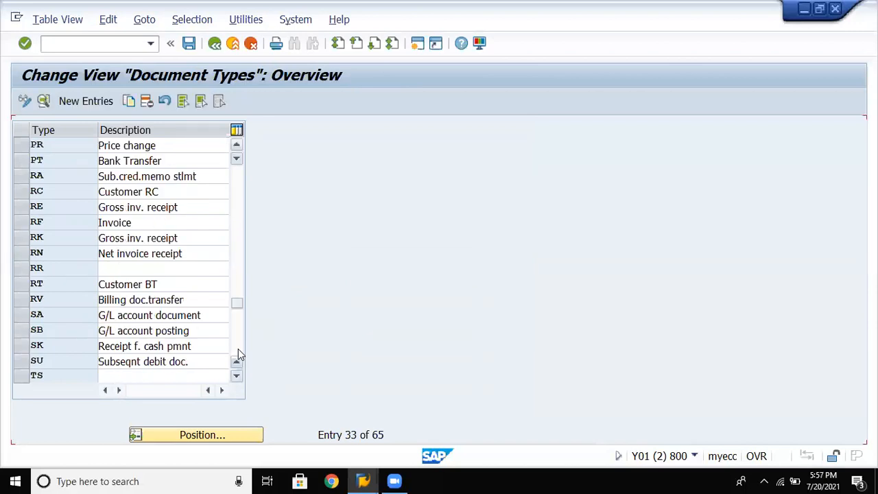
left_click(238, 349)
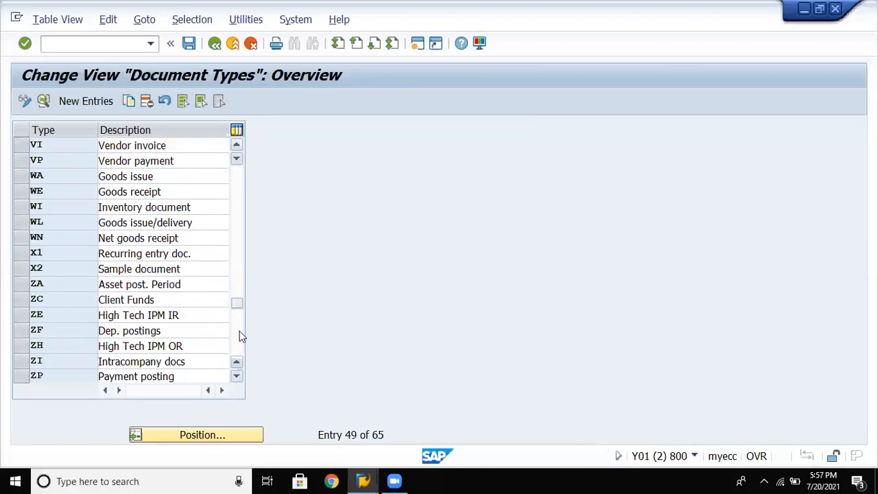
left_click(240, 330)
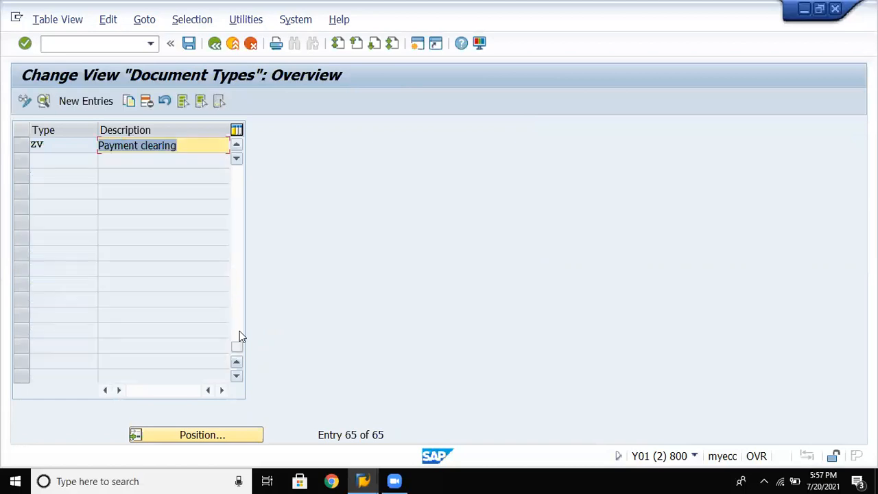
left_click(238, 196)
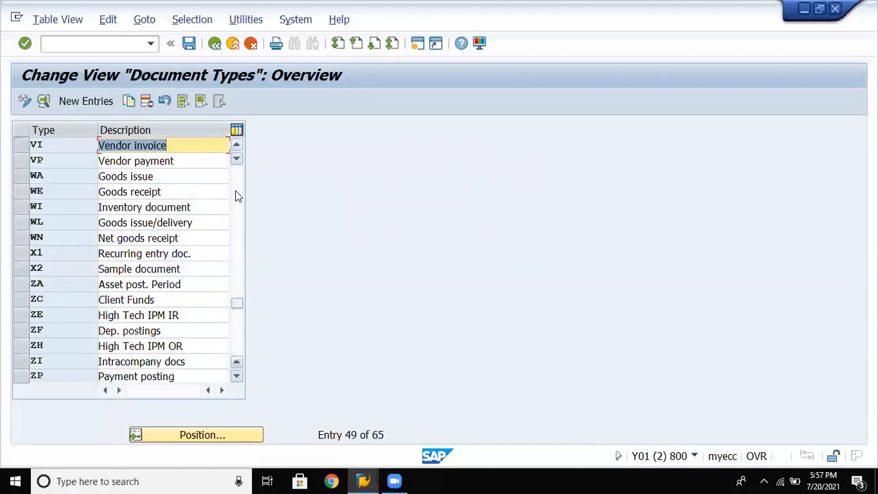
left_click(215, 44)
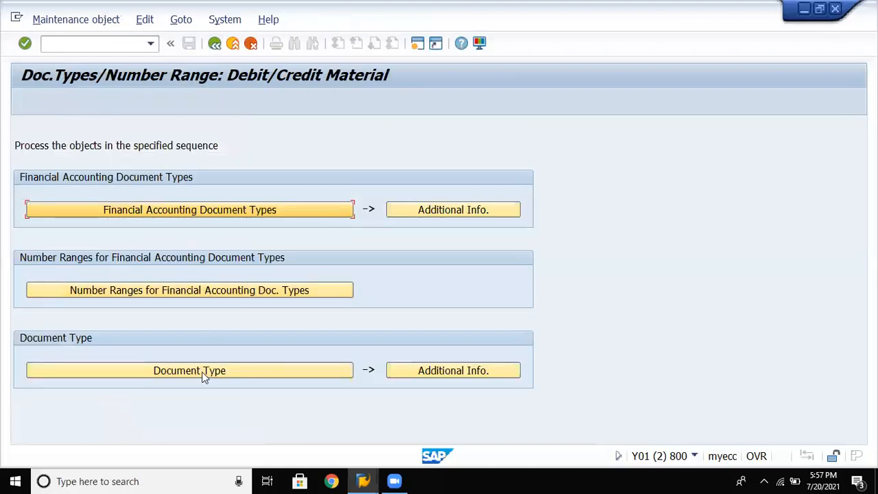
Step: Review the financial accounting document number range intervals of company code B001 for debit/credit material, then go back to the overview
left_click(211, 291)
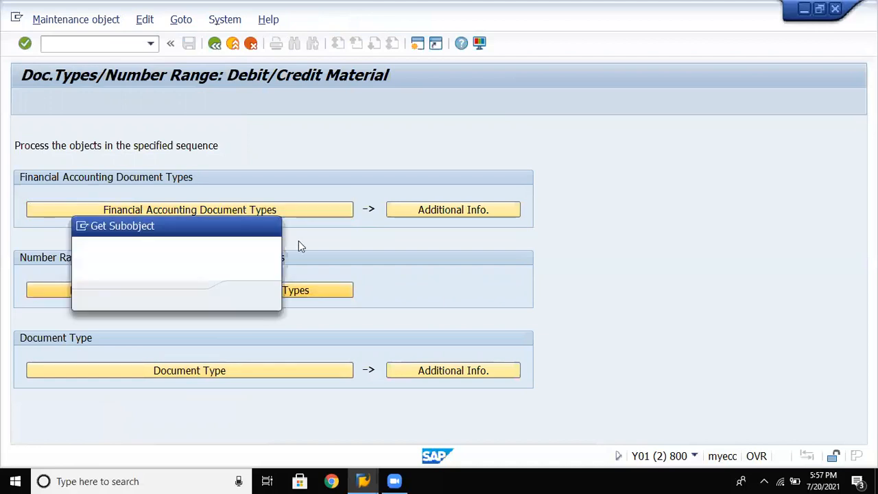
type("b001")
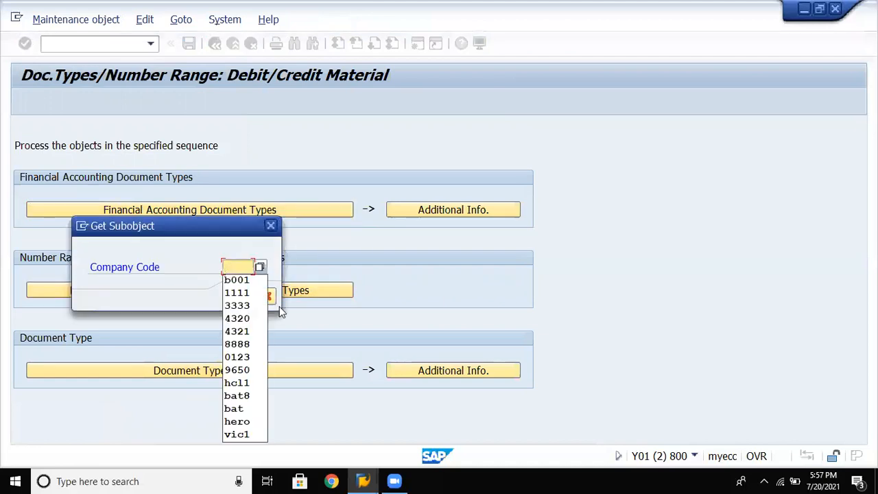
key("Return")
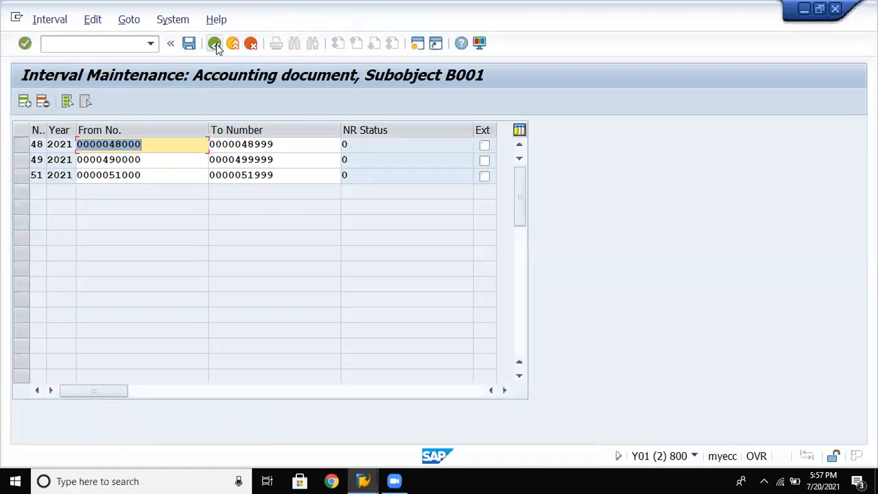
left_click(215, 44)
left_click(215, 44)
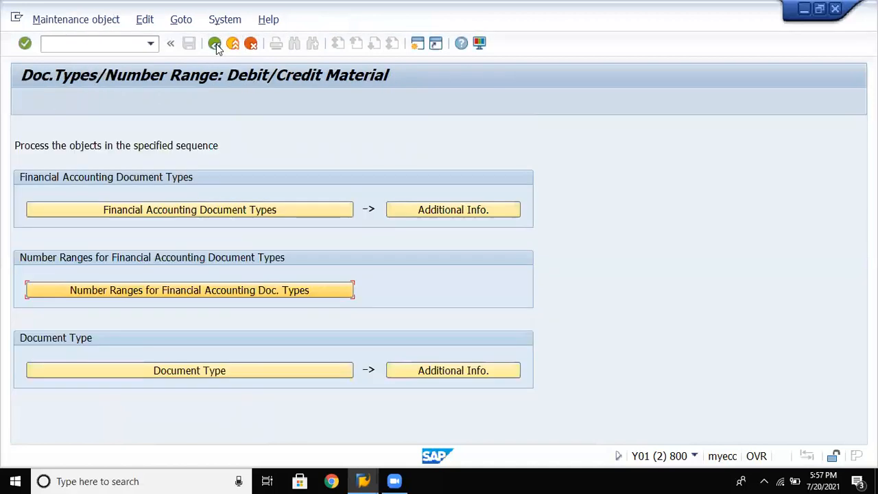
left_click(215, 44)
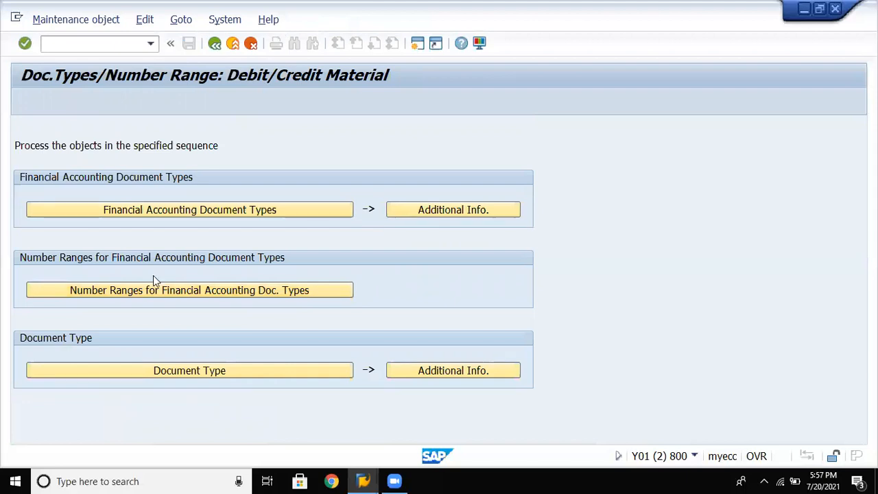